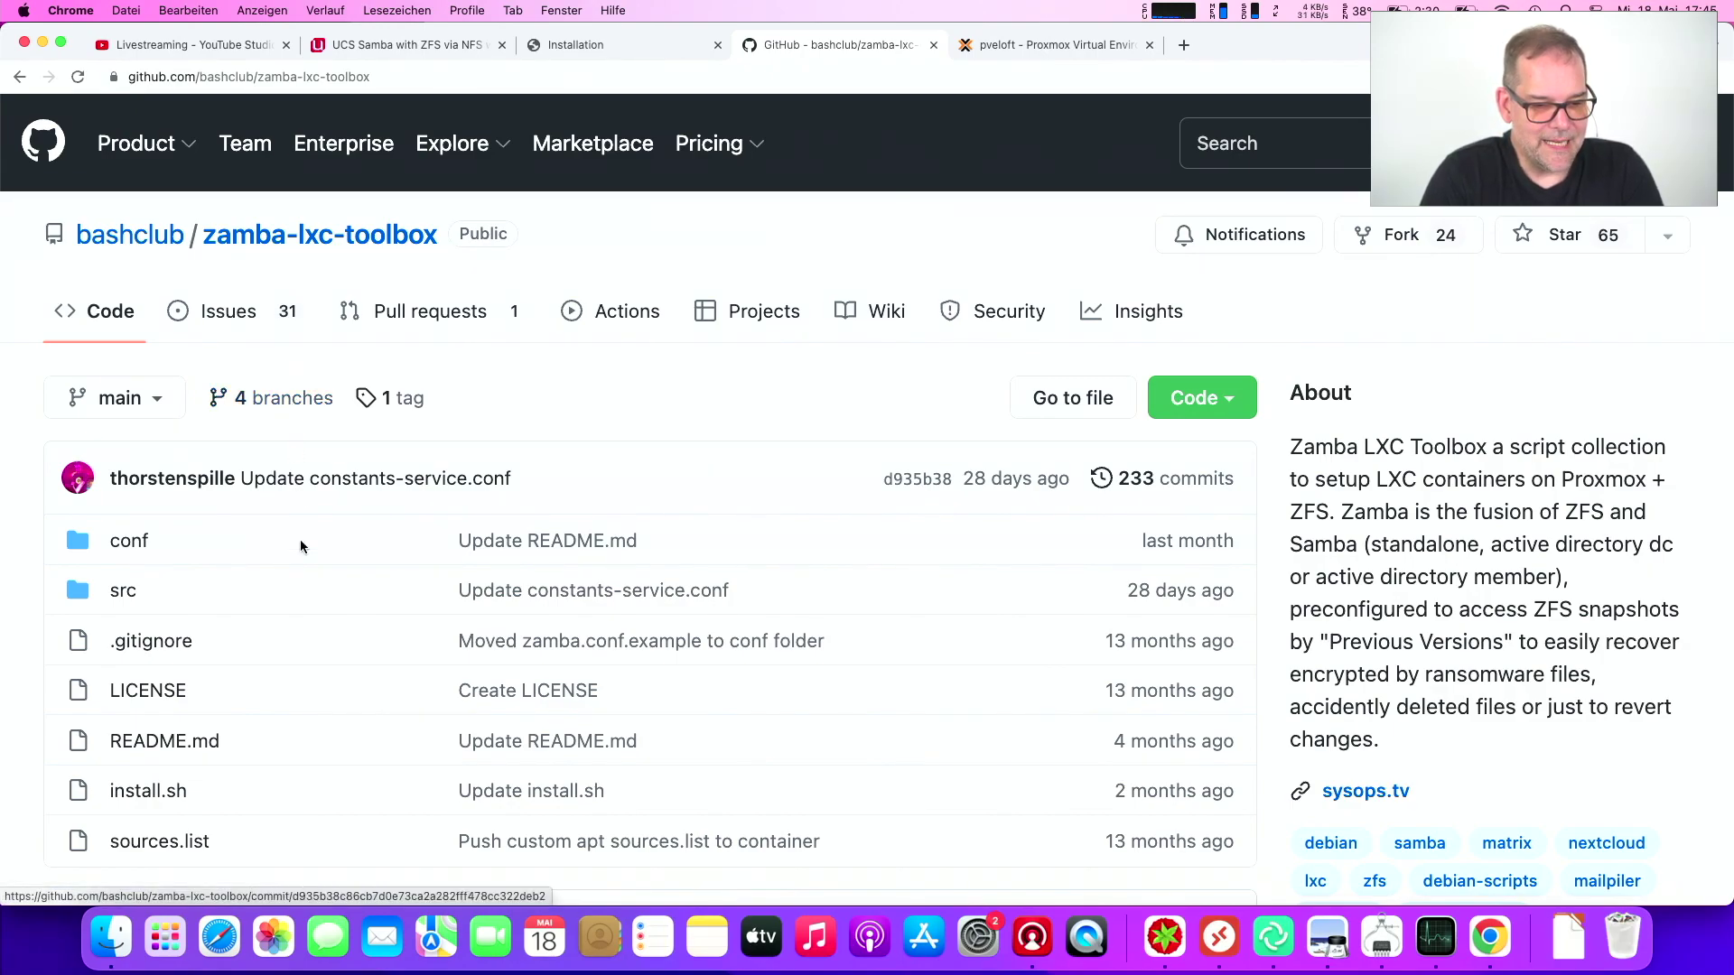
Open the repository's src folder and look through the service folders down to proxmox-pbs
{"action": "scroll", "coordinate": [301, 544], "scroll_direction": "down", "scroll_amount": 5}
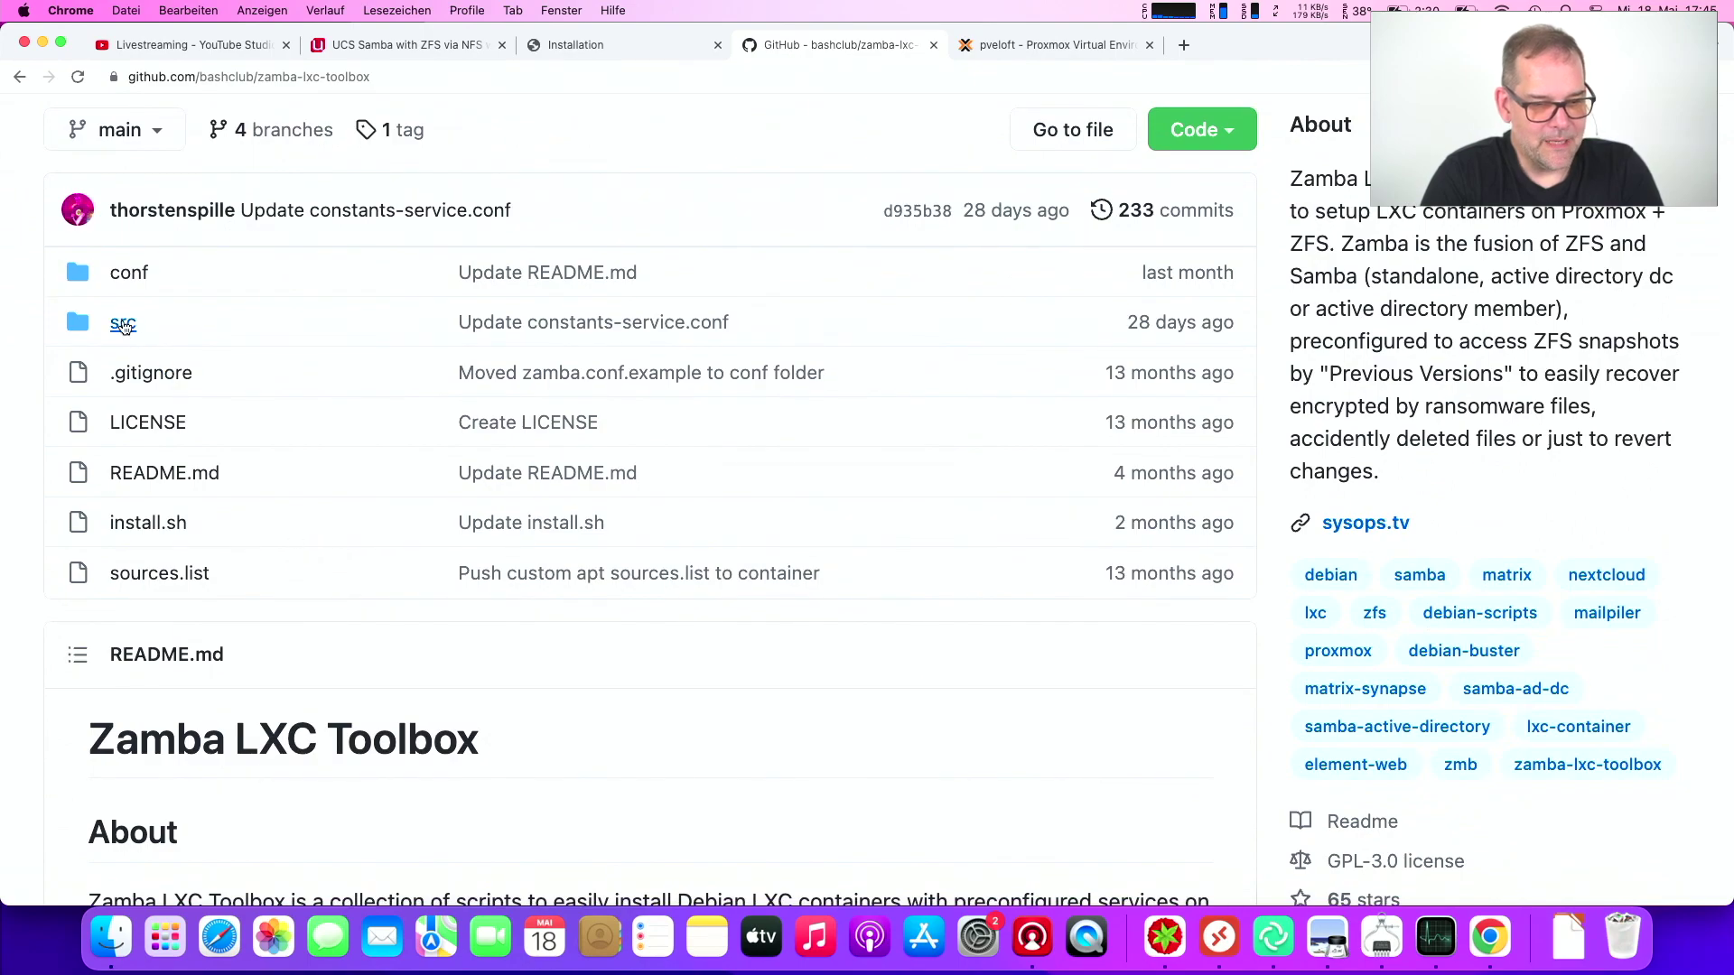
{"action": "left_click", "coordinate": [124, 323]}
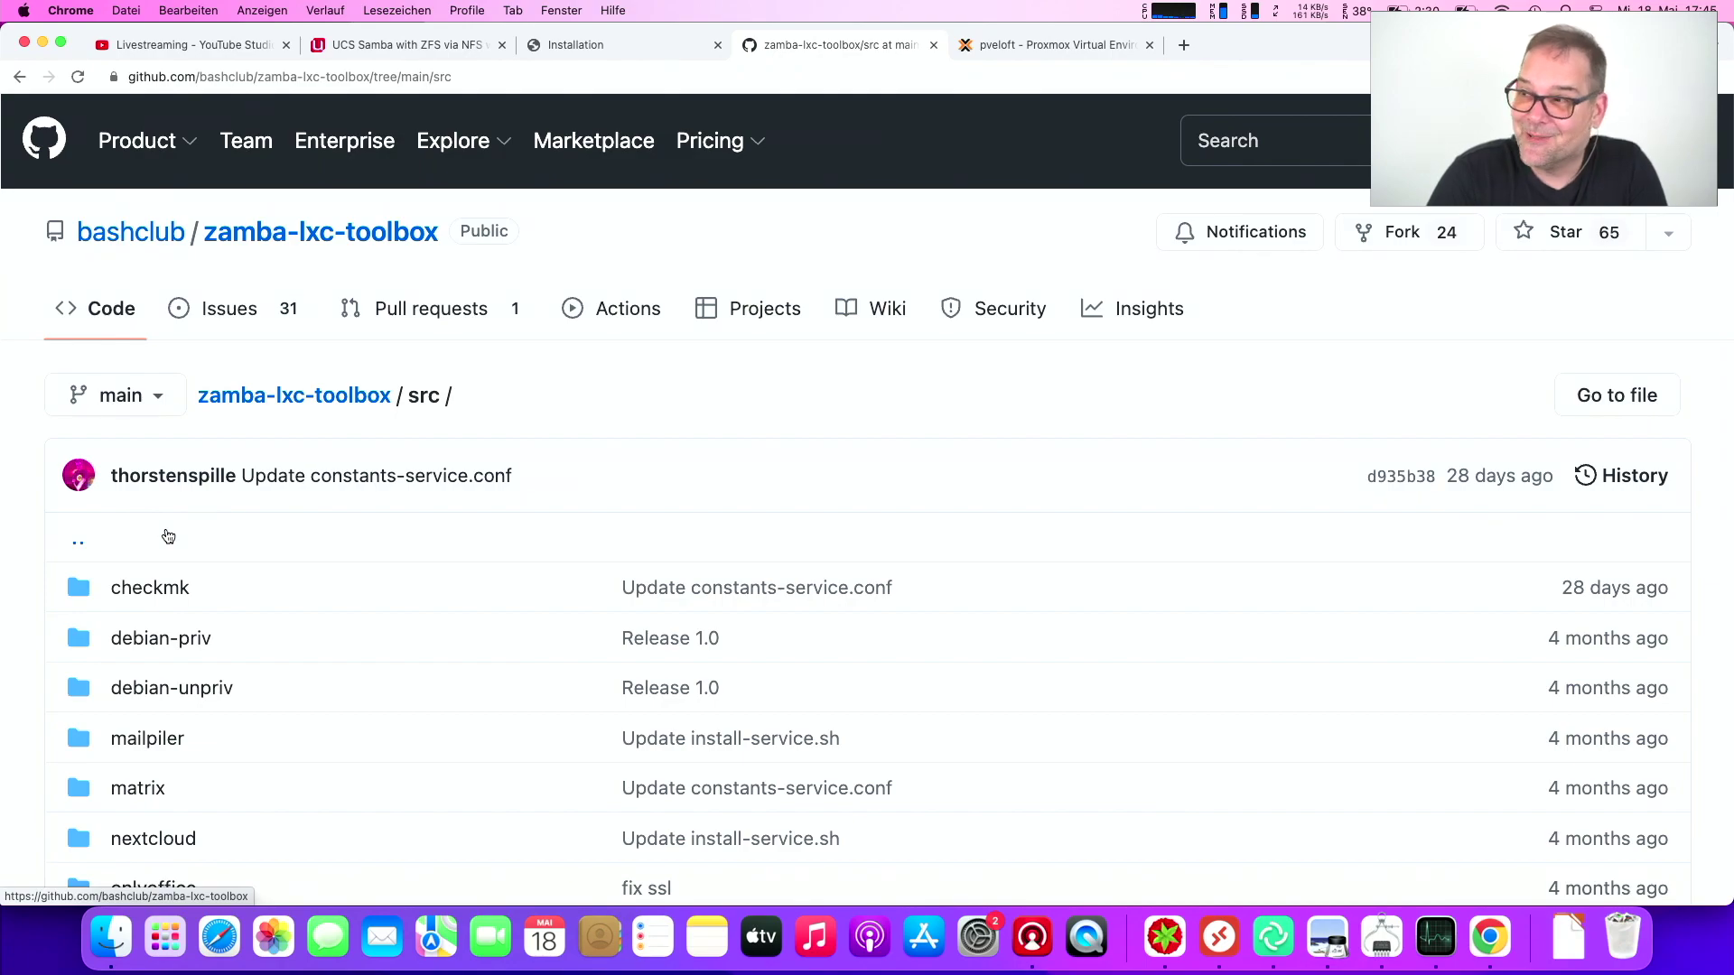
{"action": "scroll", "coordinate": [168, 536], "scroll_direction": "down", "scroll_amount": 3}
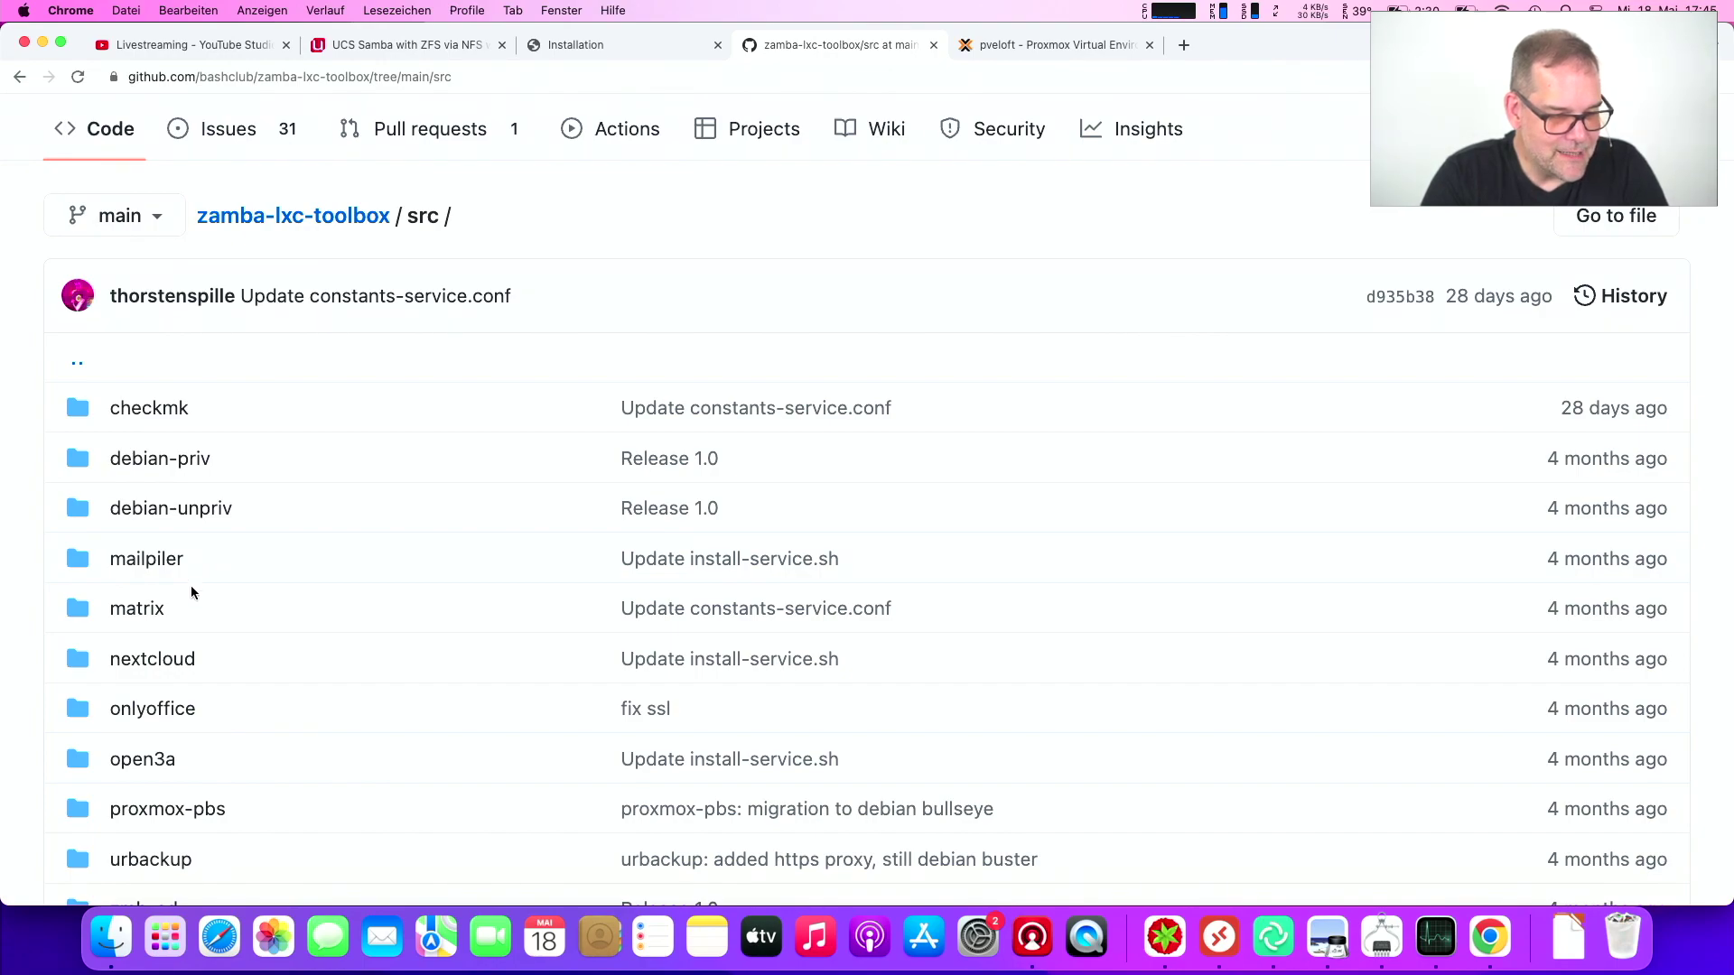
{"action": "double_click", "coordinate": [225, 649]}
{"action": "double_click", "coordinate": [229, 708]}
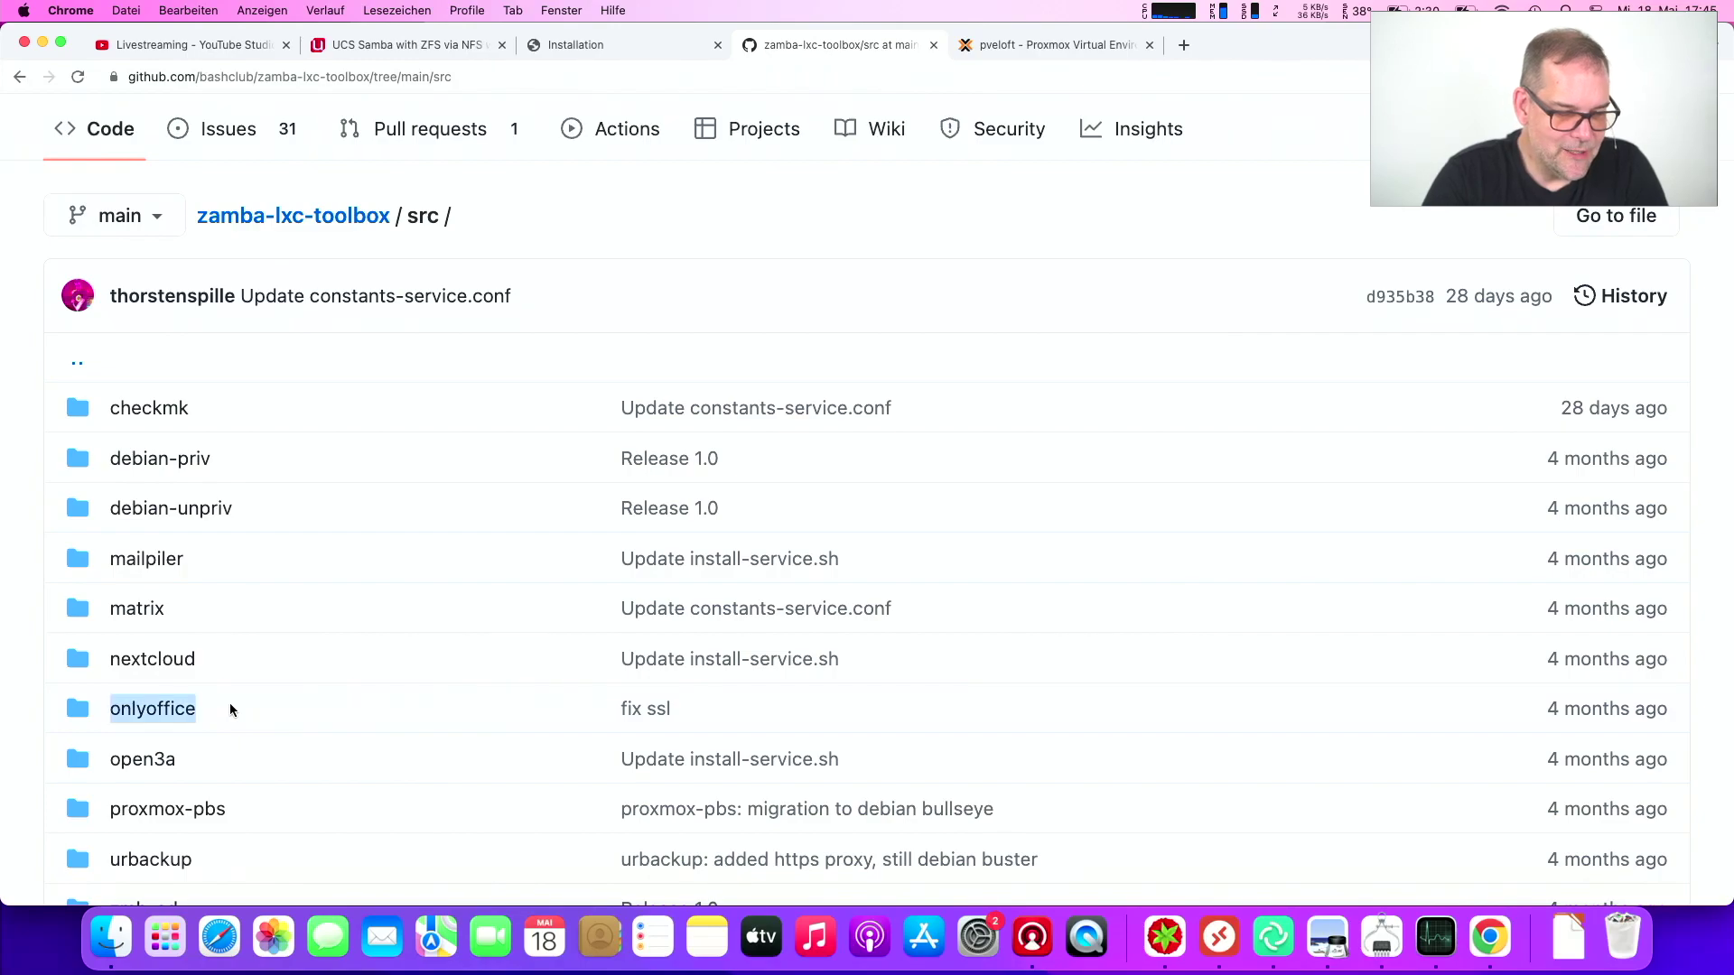
{"action": "scroll", "coordinate": [229, 703], "scroll_direction": "down", "scroll_amount": 2}
{"action": "double_click", "coordinate": [200, 672]}
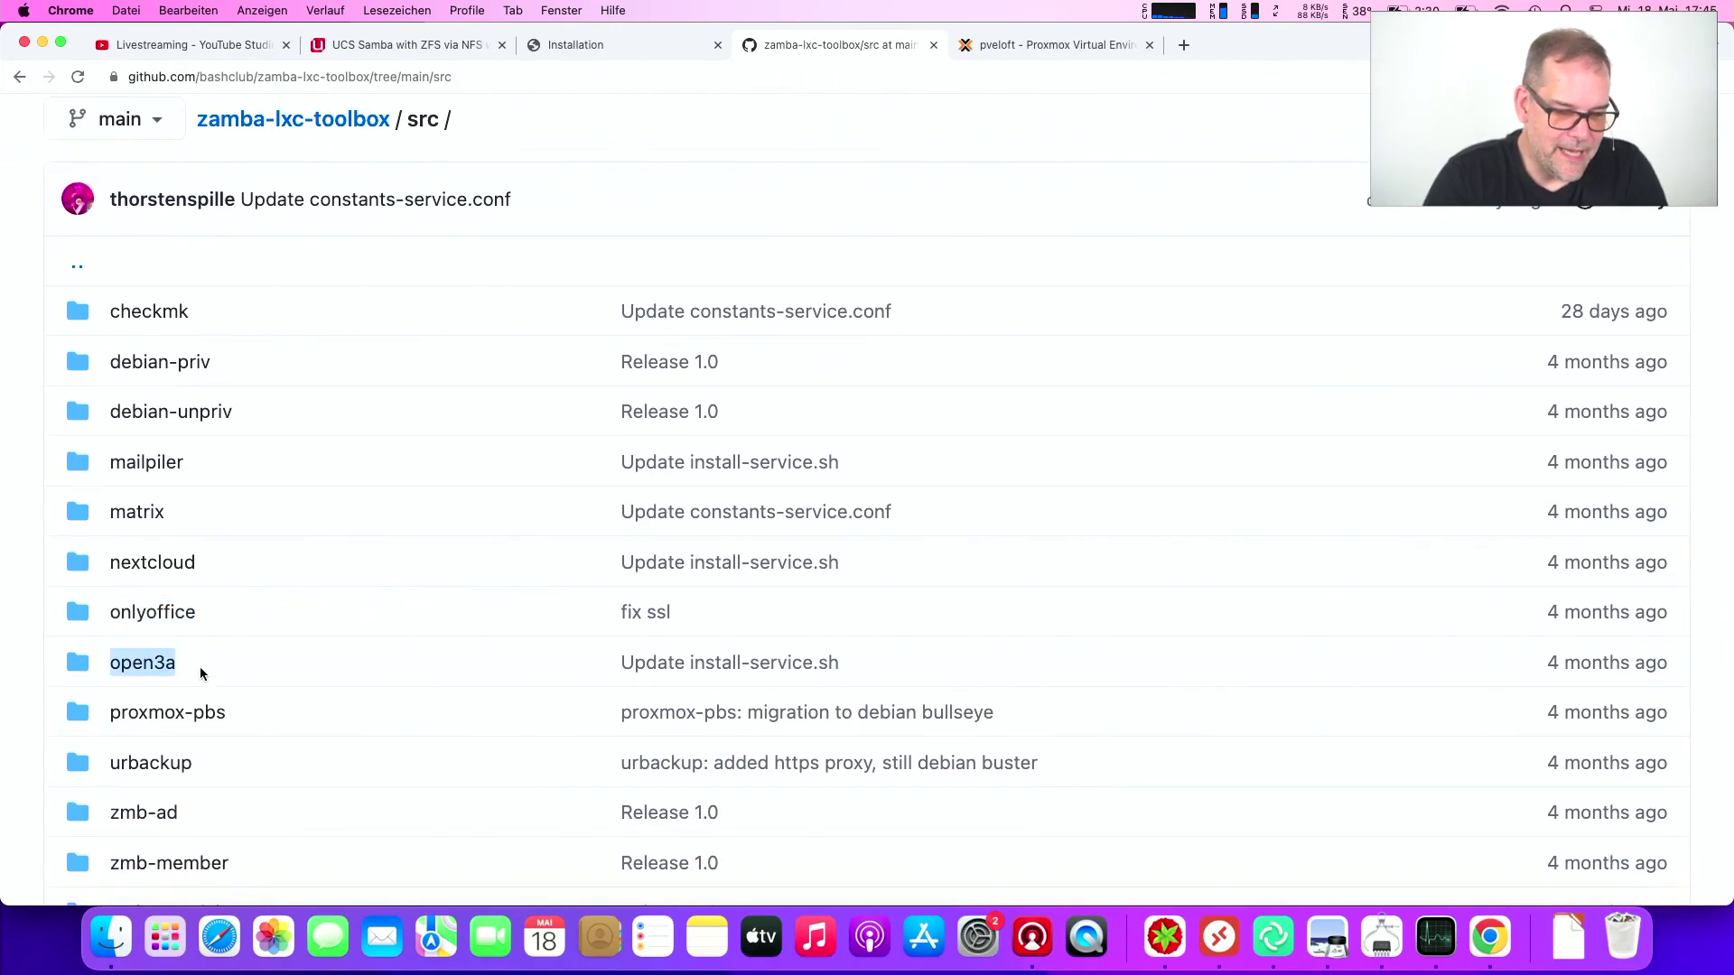
{"action": "double_click", "coordinate": [240, 705]}
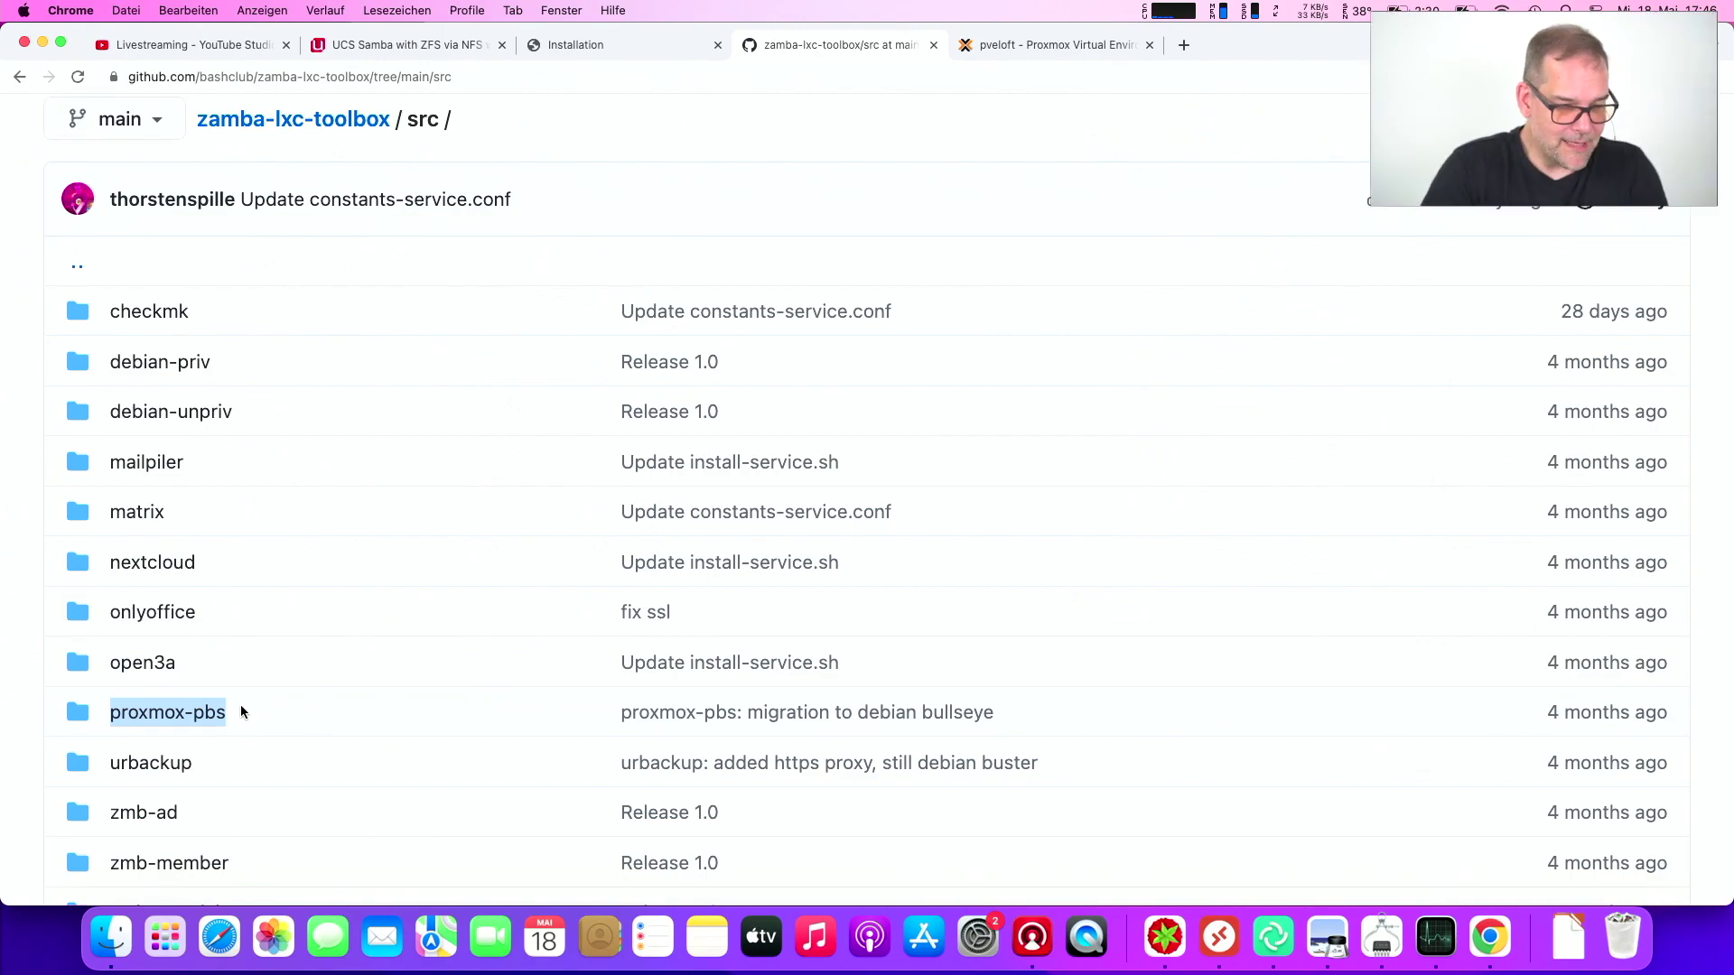
Examine the zmb-ad, zmb-member and zmb-standalone folders, and return to the repository's main page
{"action": "scroll", "coordinate": [242, 719], "scroll_direction": "down", "scroll_amount": 2}
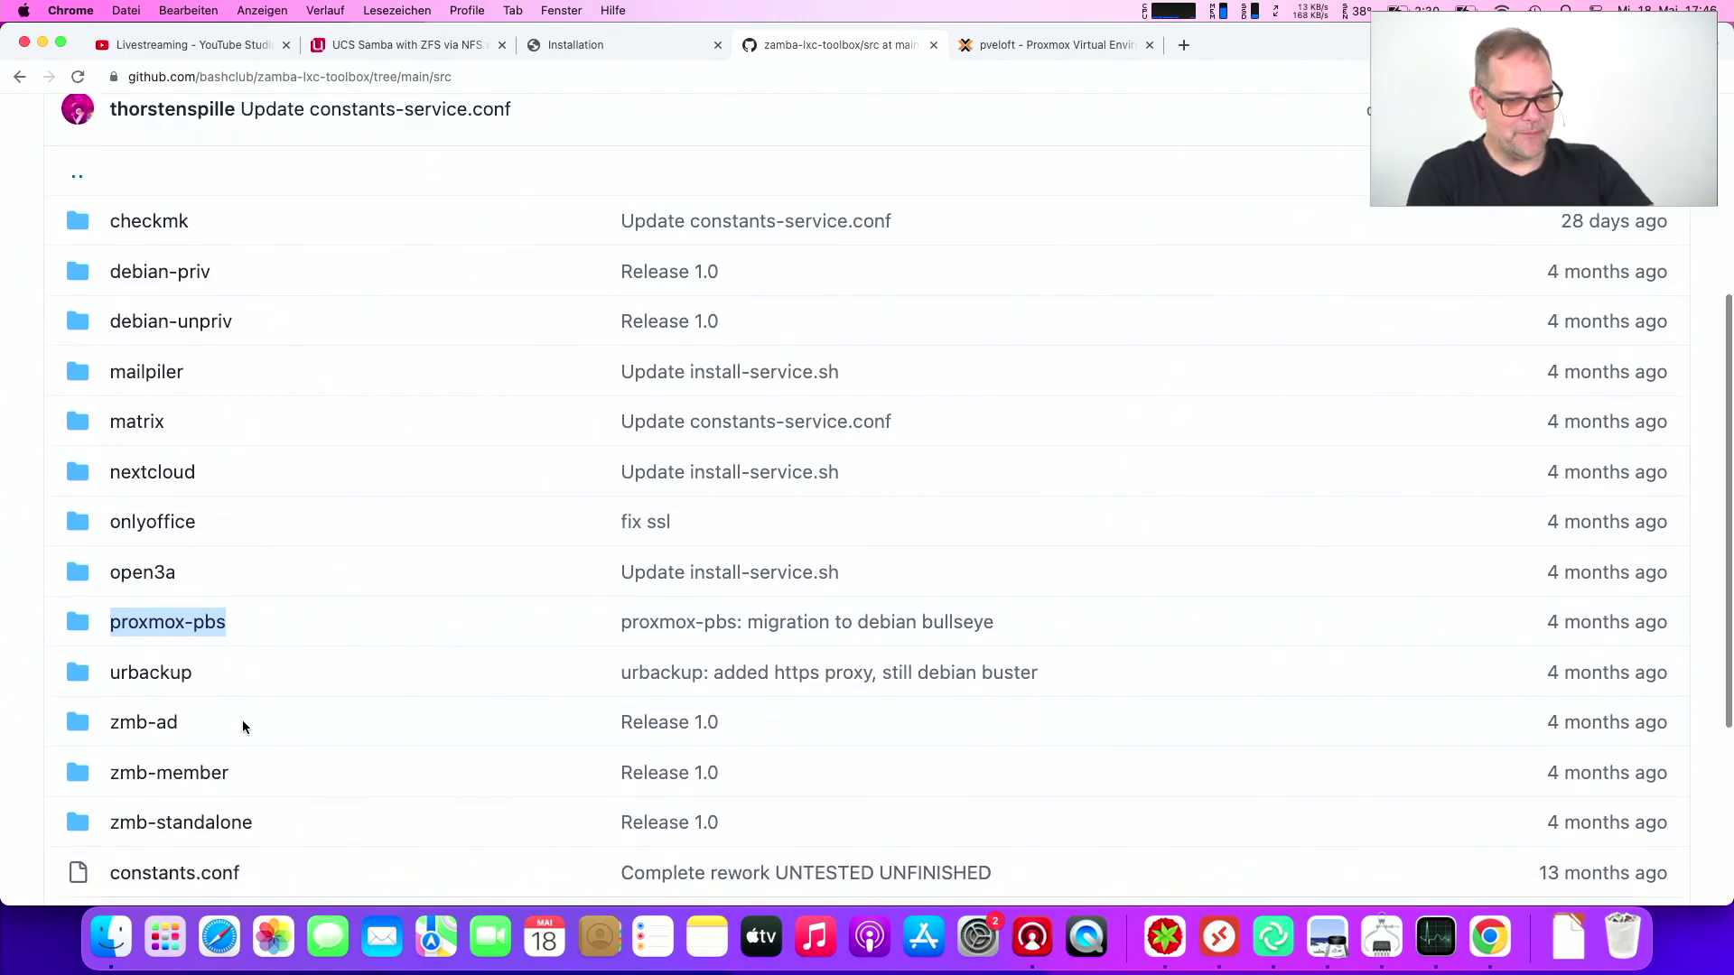
{"action": "double_click", "coordinate": [210, 719]}
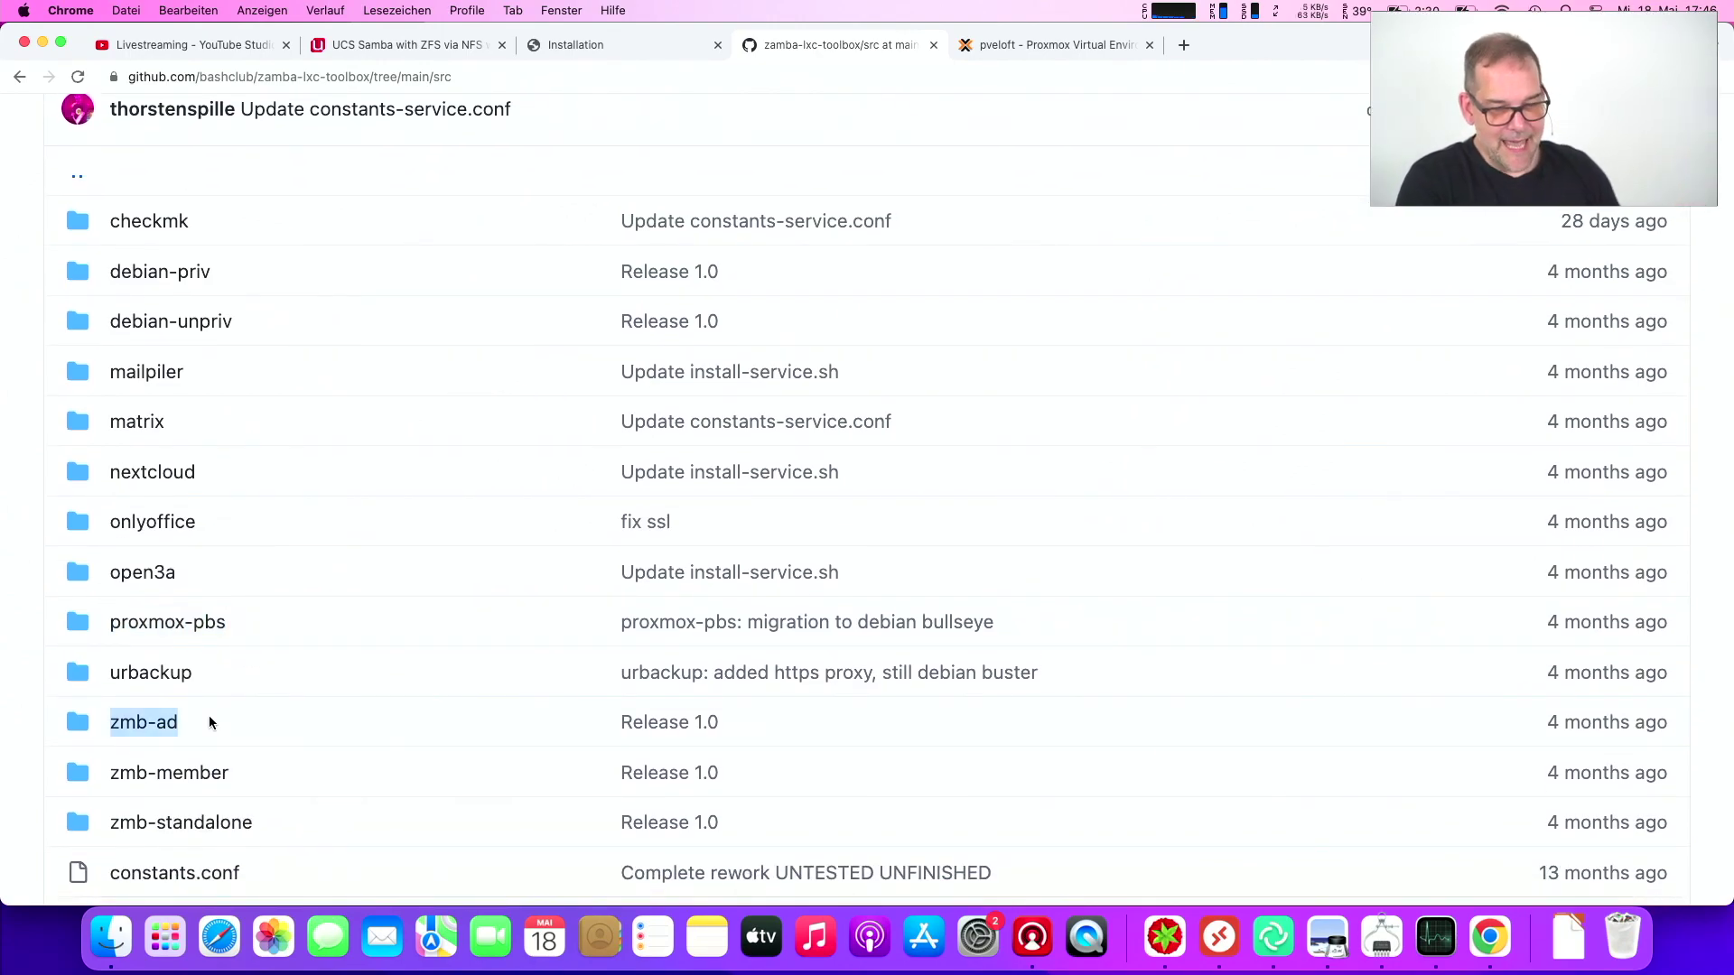
{"action": "double_click", "coordinate": [242, 773]}
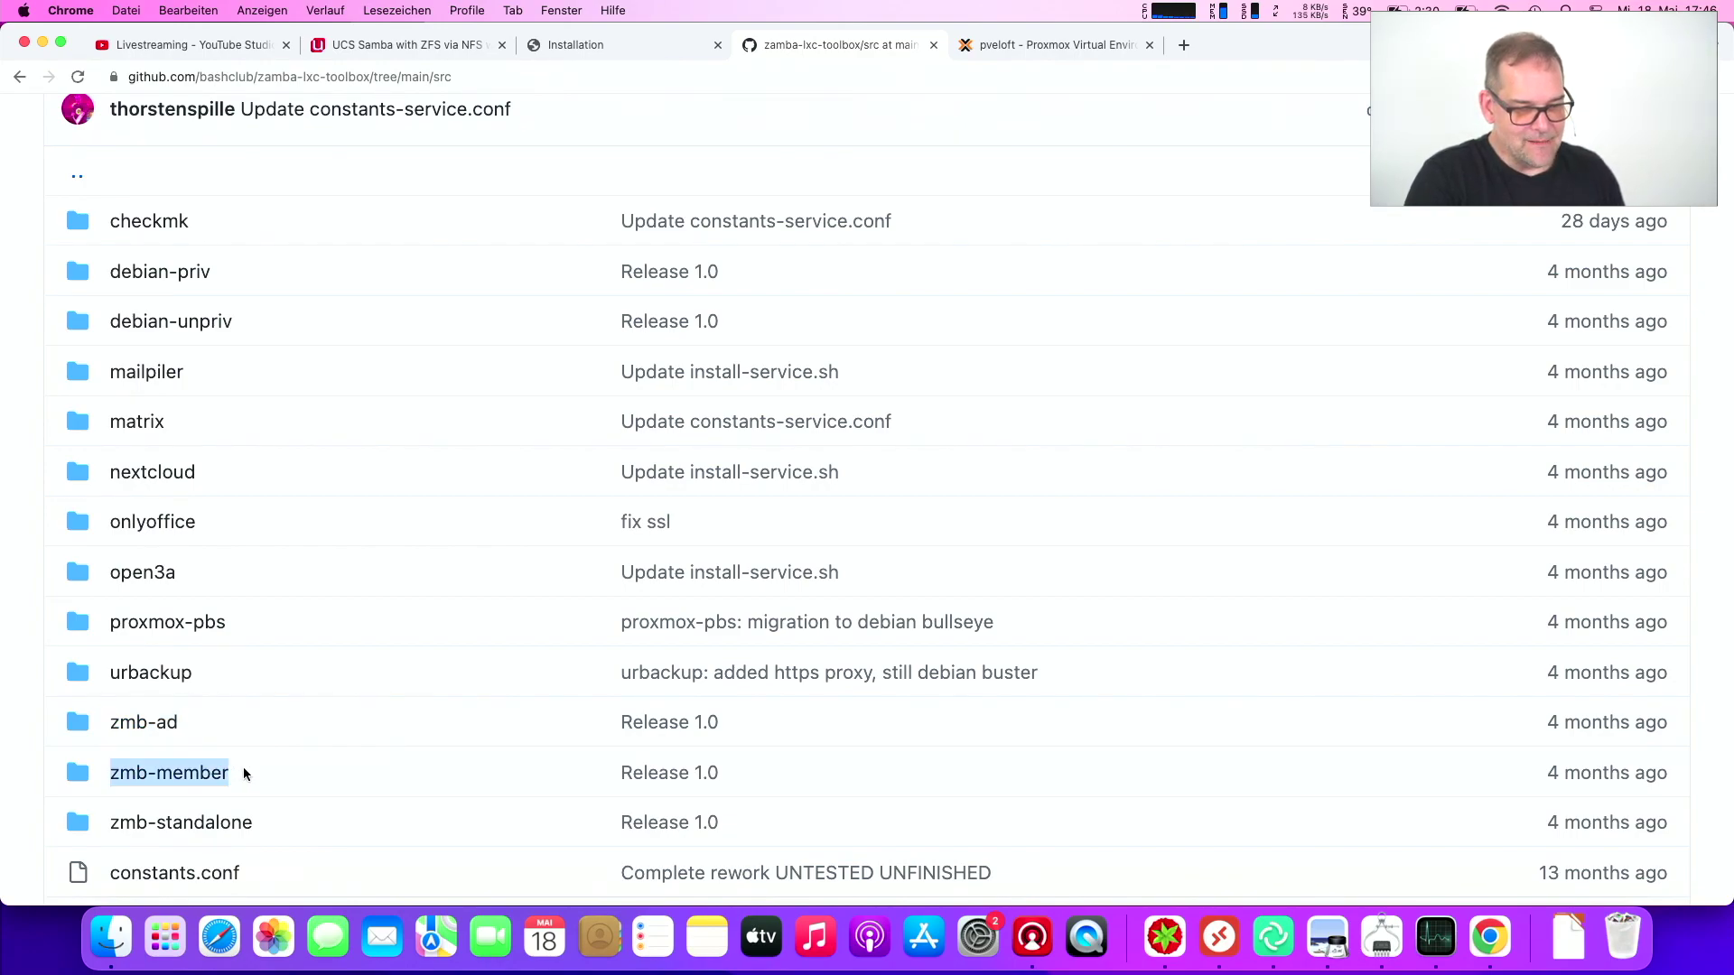
{"action": "scroll", "coordinate": [244, 773], "scroll_direction": "down", "scroll_amount": 1}
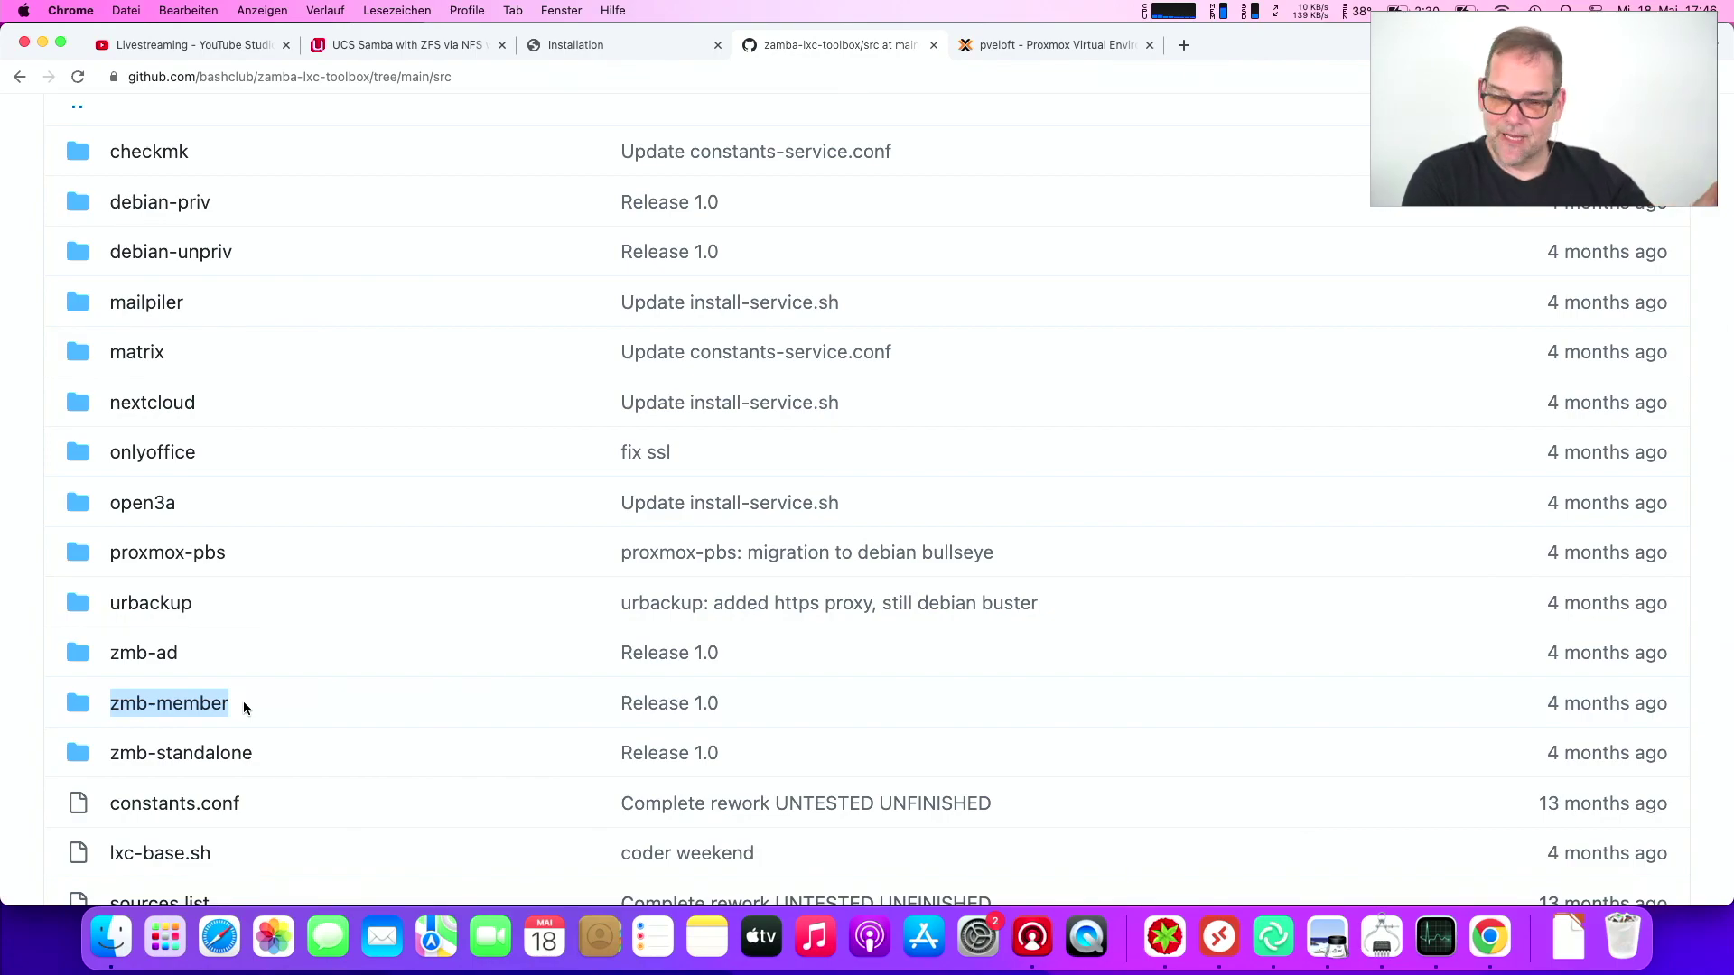
{"action": "double_click", "coordinate": [273, 750]}
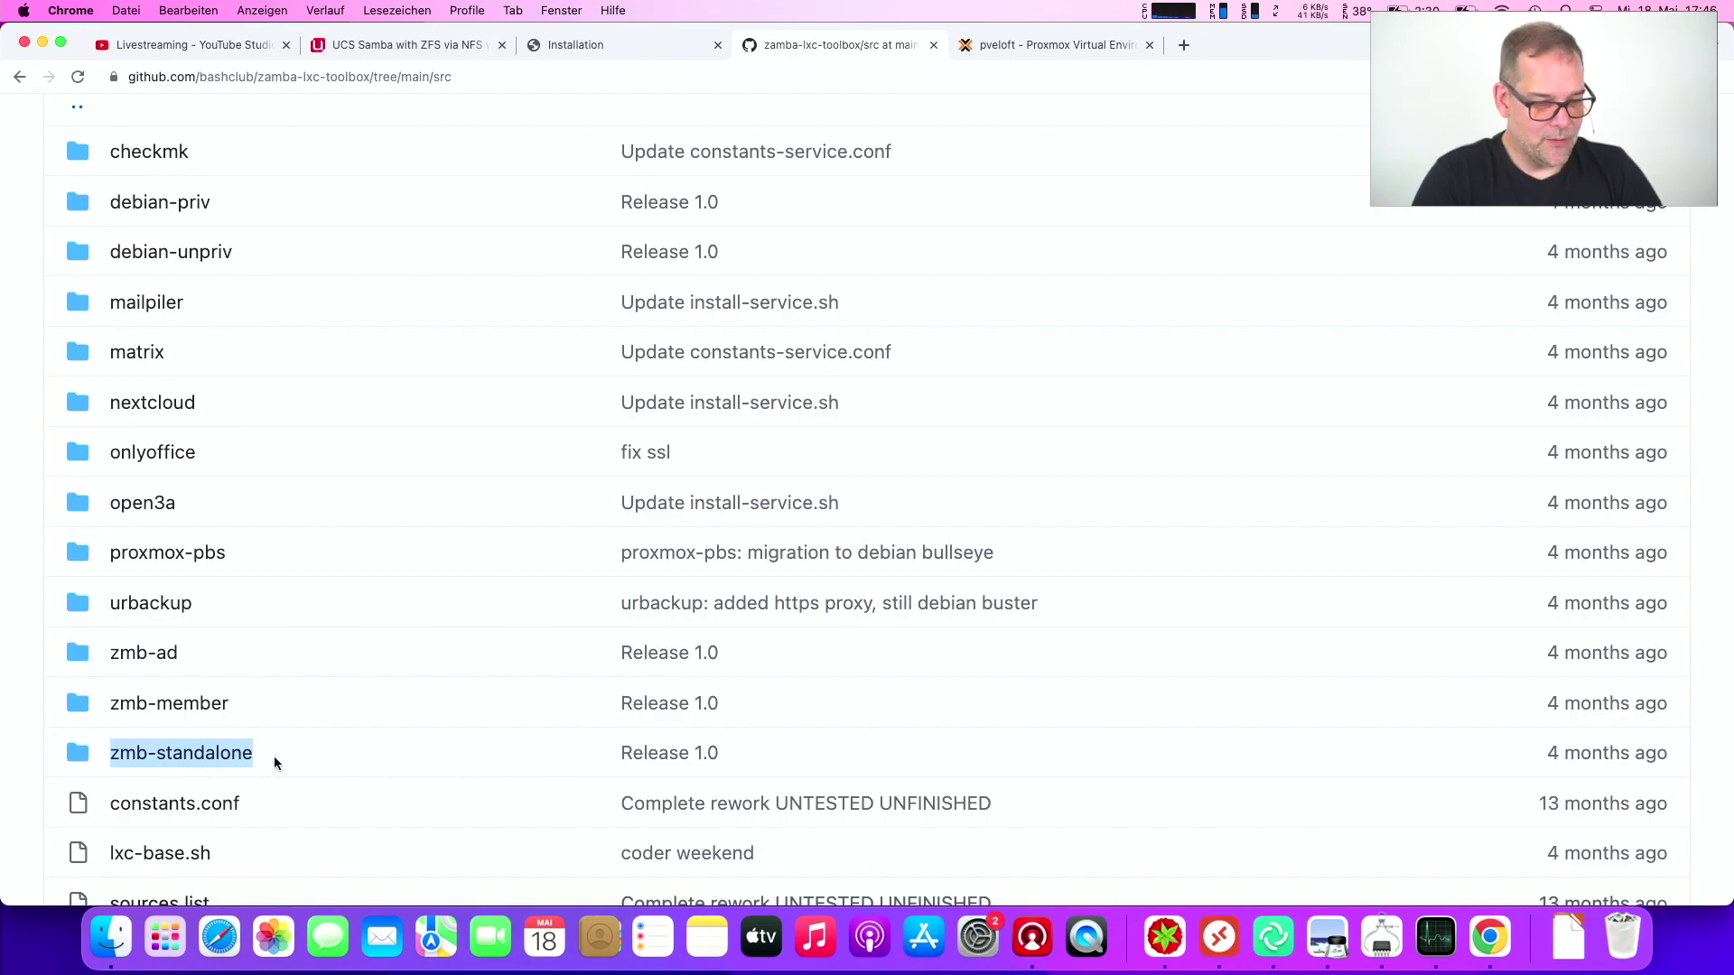
{"action": "scroll", "coordinate": [275, 759], "scroll_direction": "down", "scroll_amount": 1}
{"action": "scroll", "coordinate": [274, 759], "scroll_direction": "up", "scroll_amount": 10}
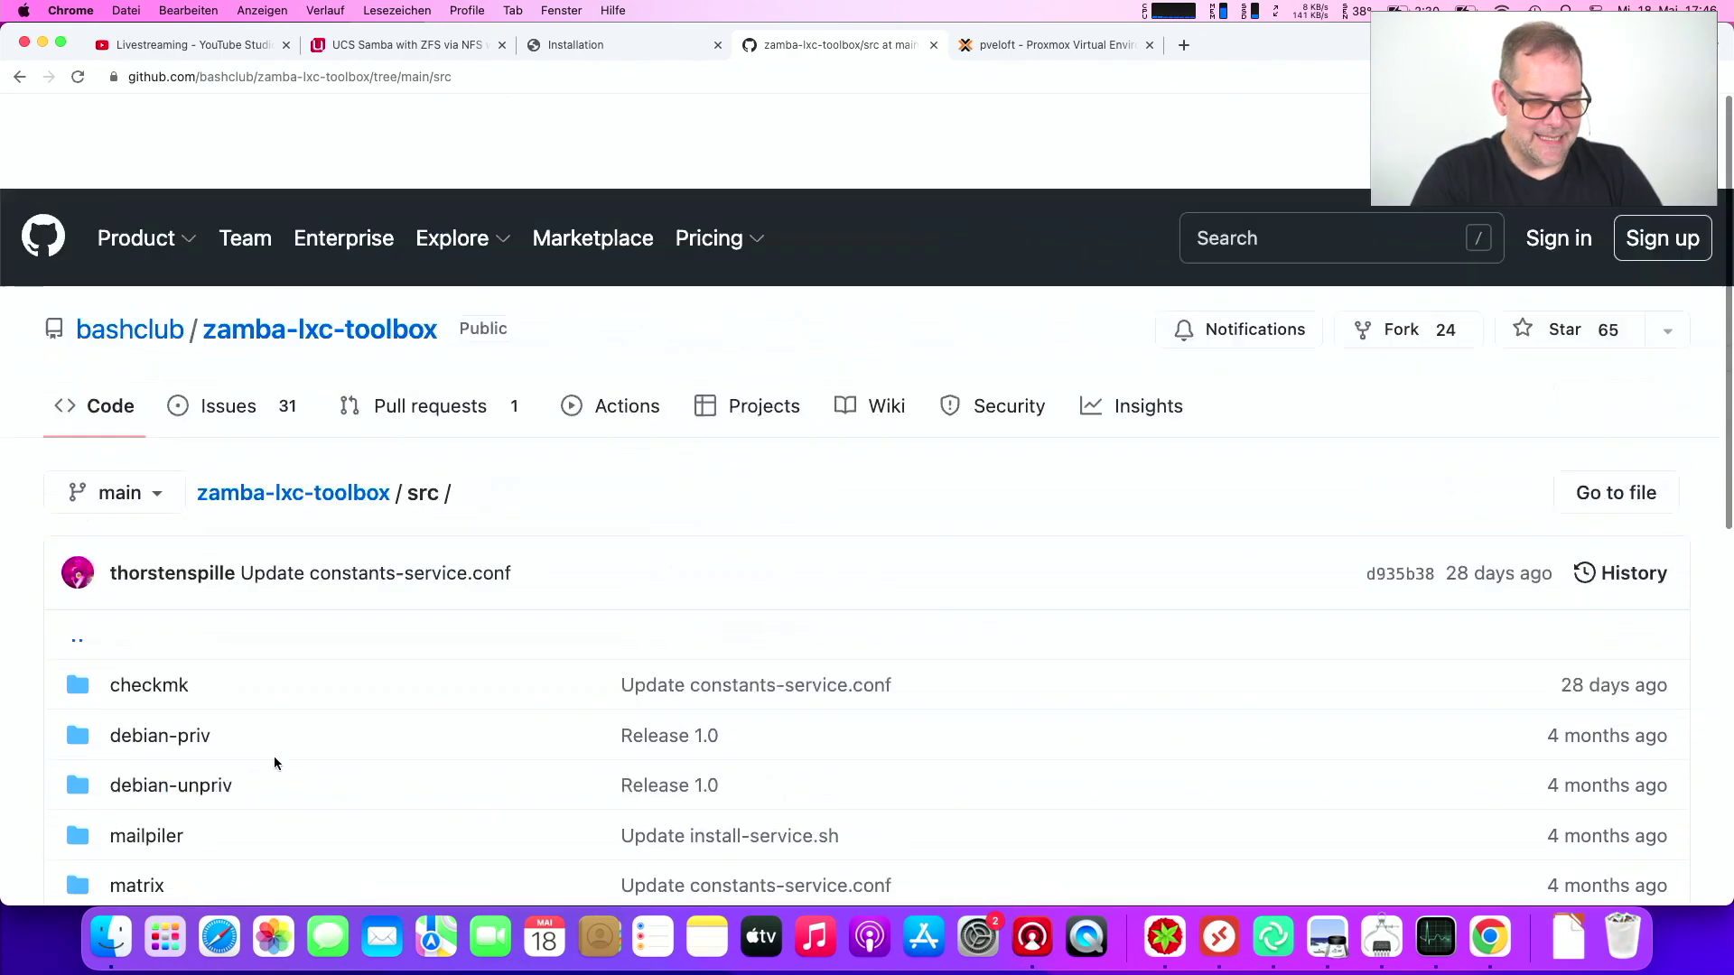
{"action": "left_click", "coordinate": [255, 224]}
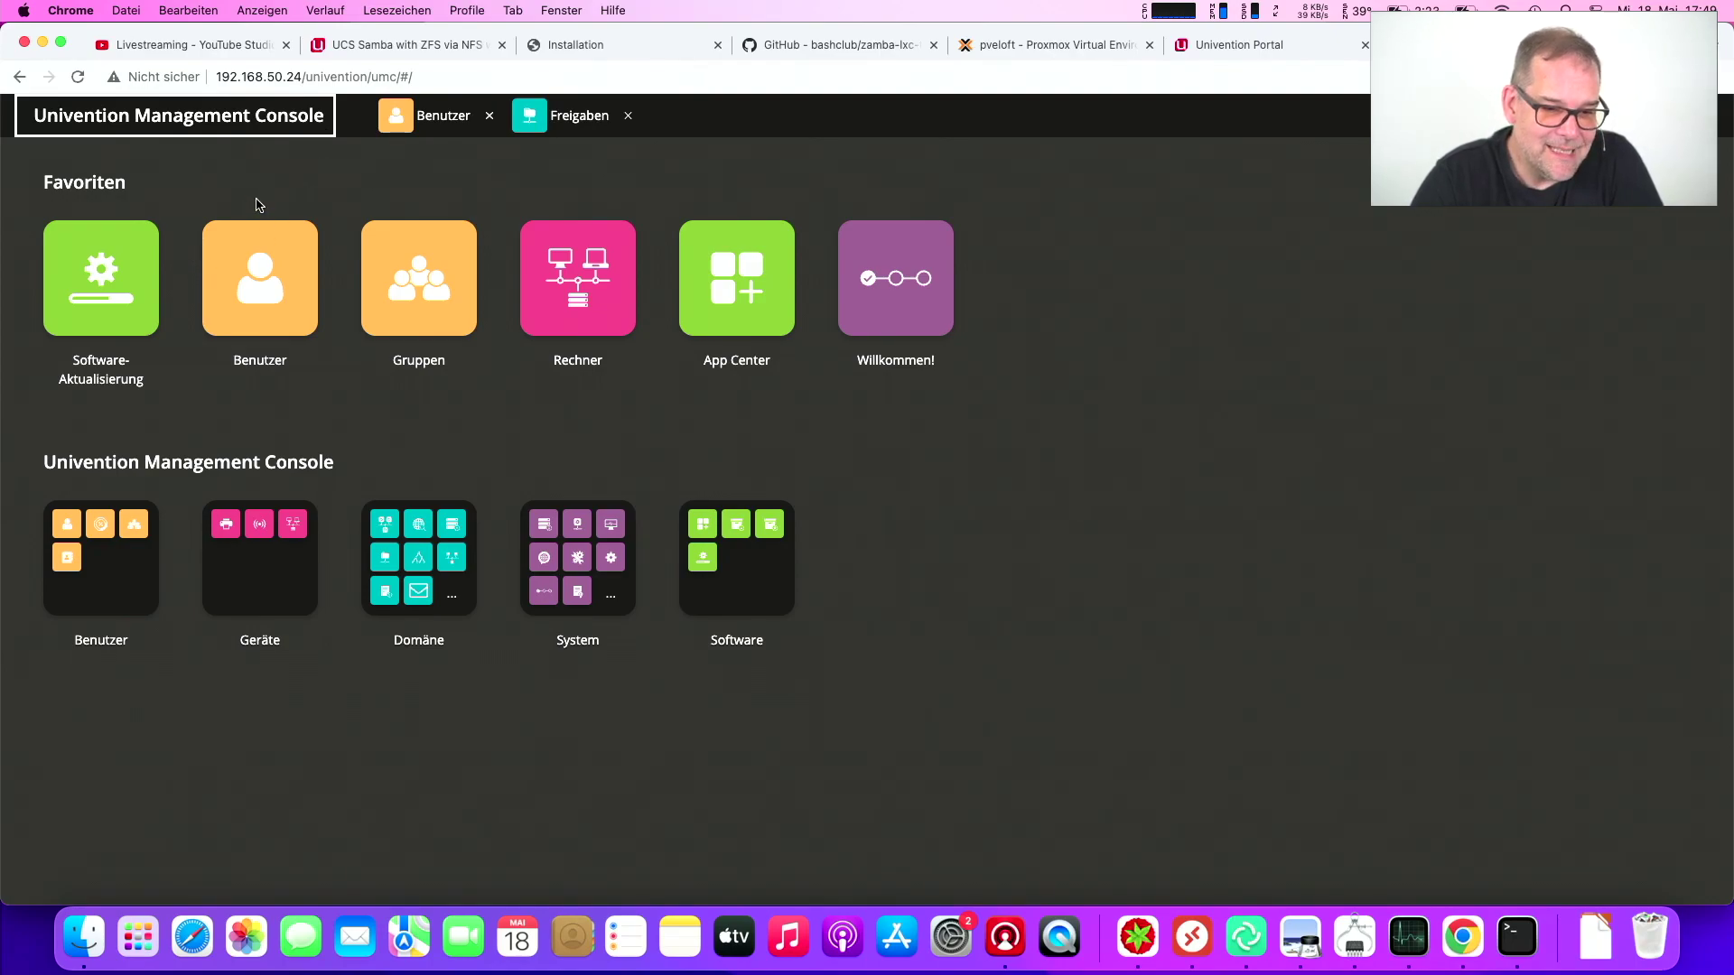
Start adding a new share (Freigabe) in the sysops.tv:/shares container
{"action": "left_click", "coordinate": [547, 126]}
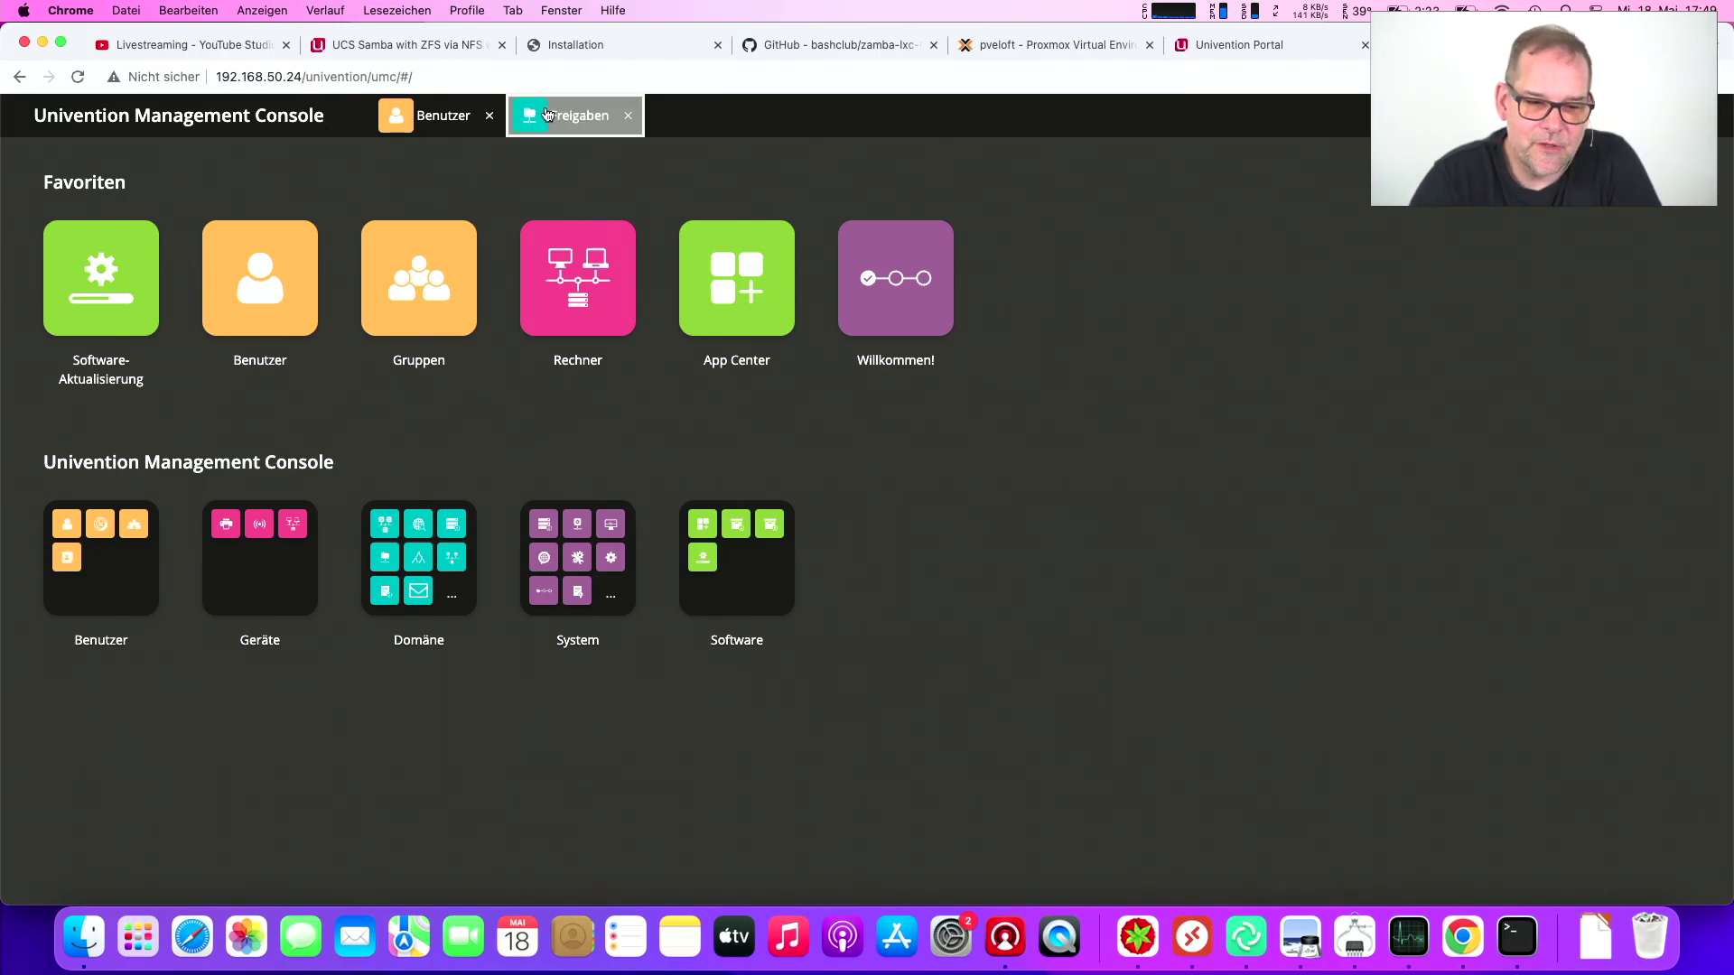
{"action": "left_click", "coordinate": [433, 343]}
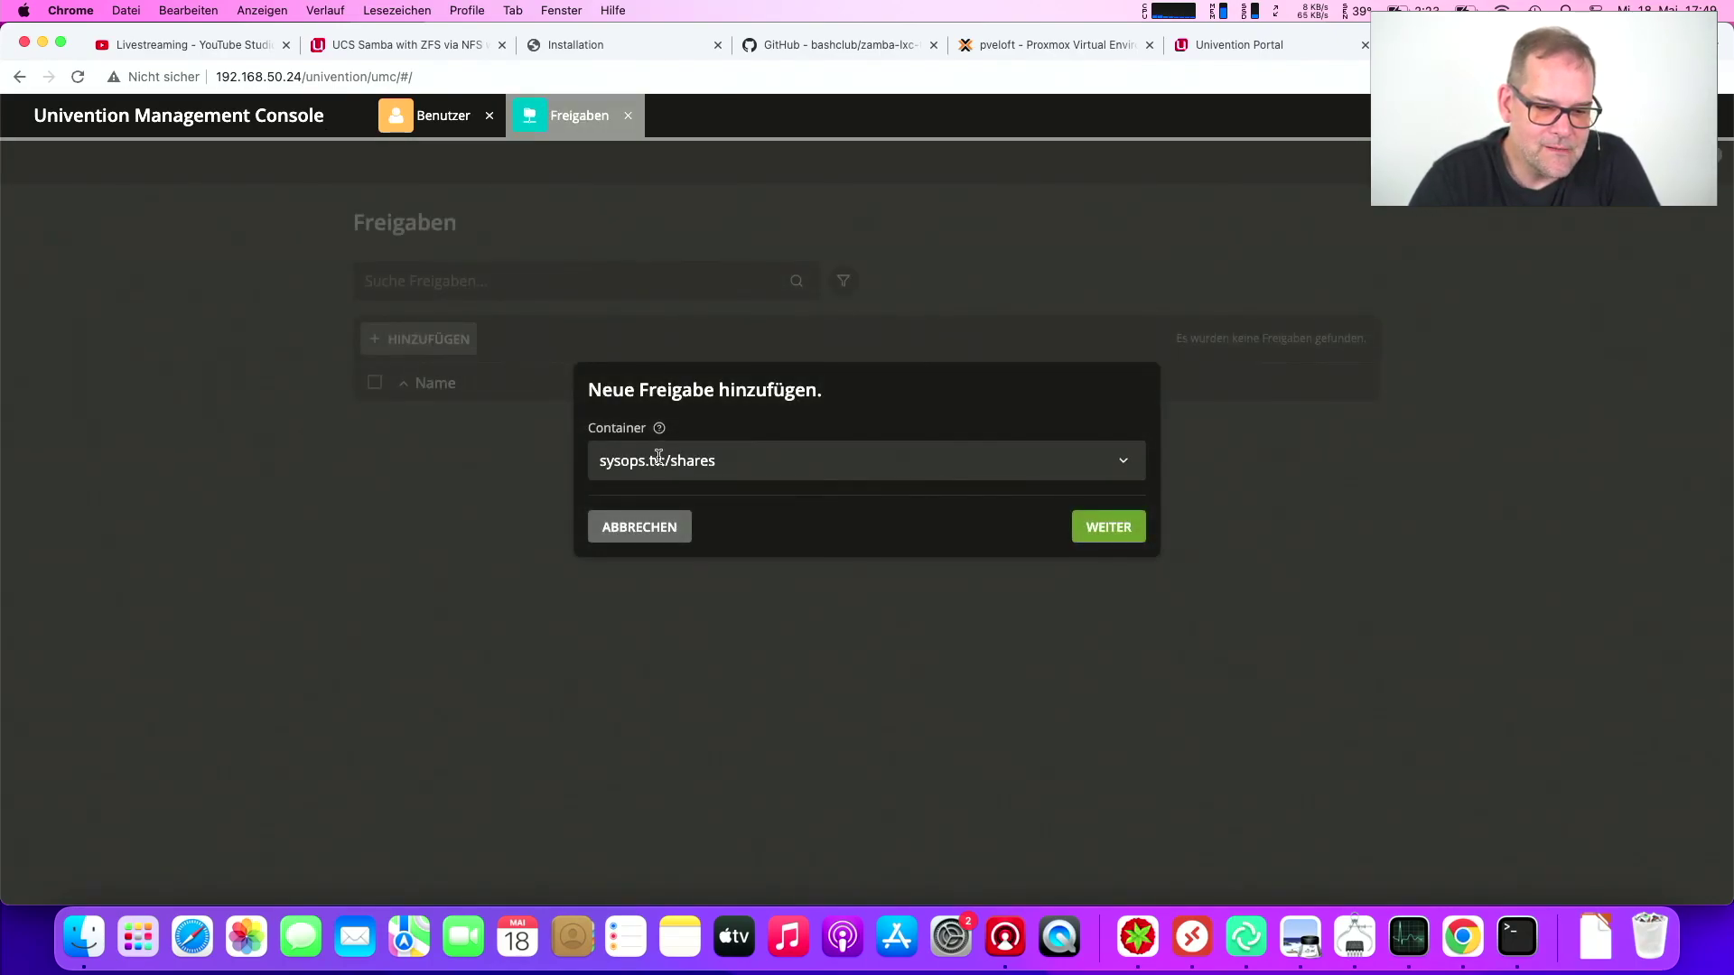
{"action": "left_click", "coordinate": [1122, 536]}
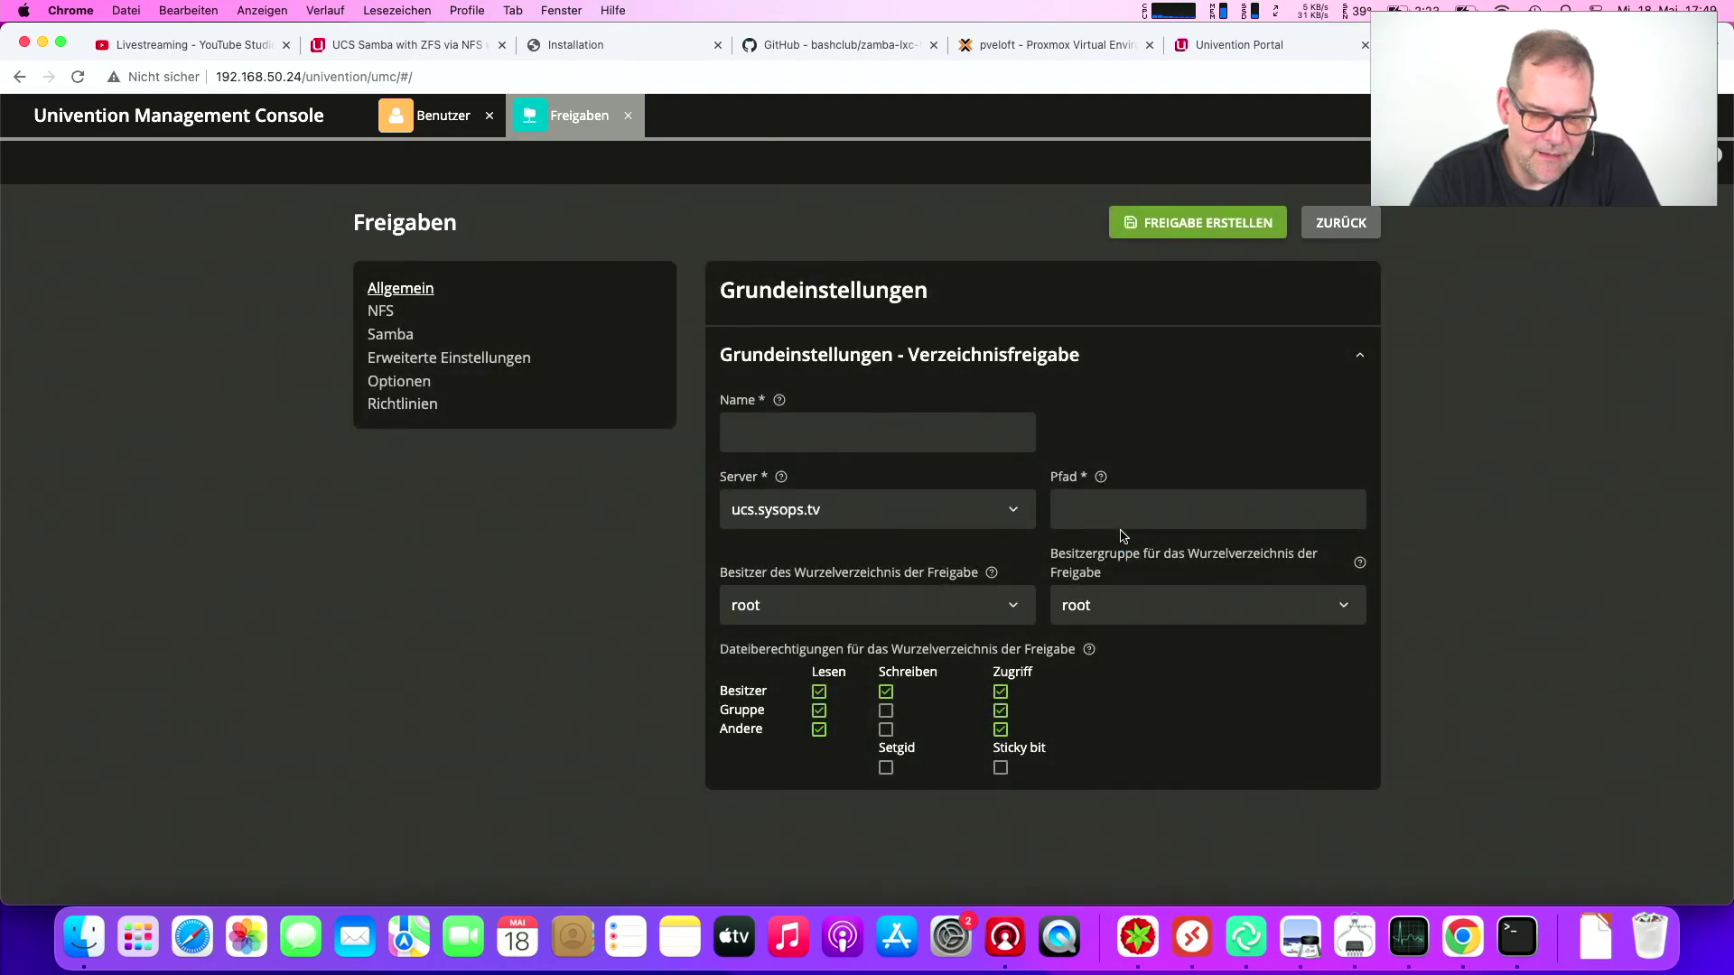
Name the share daten, keep ucs.sysops.tv as its server and set its path to /mnt/test
{"action": "left_click", "coordinate": [882, 443]}
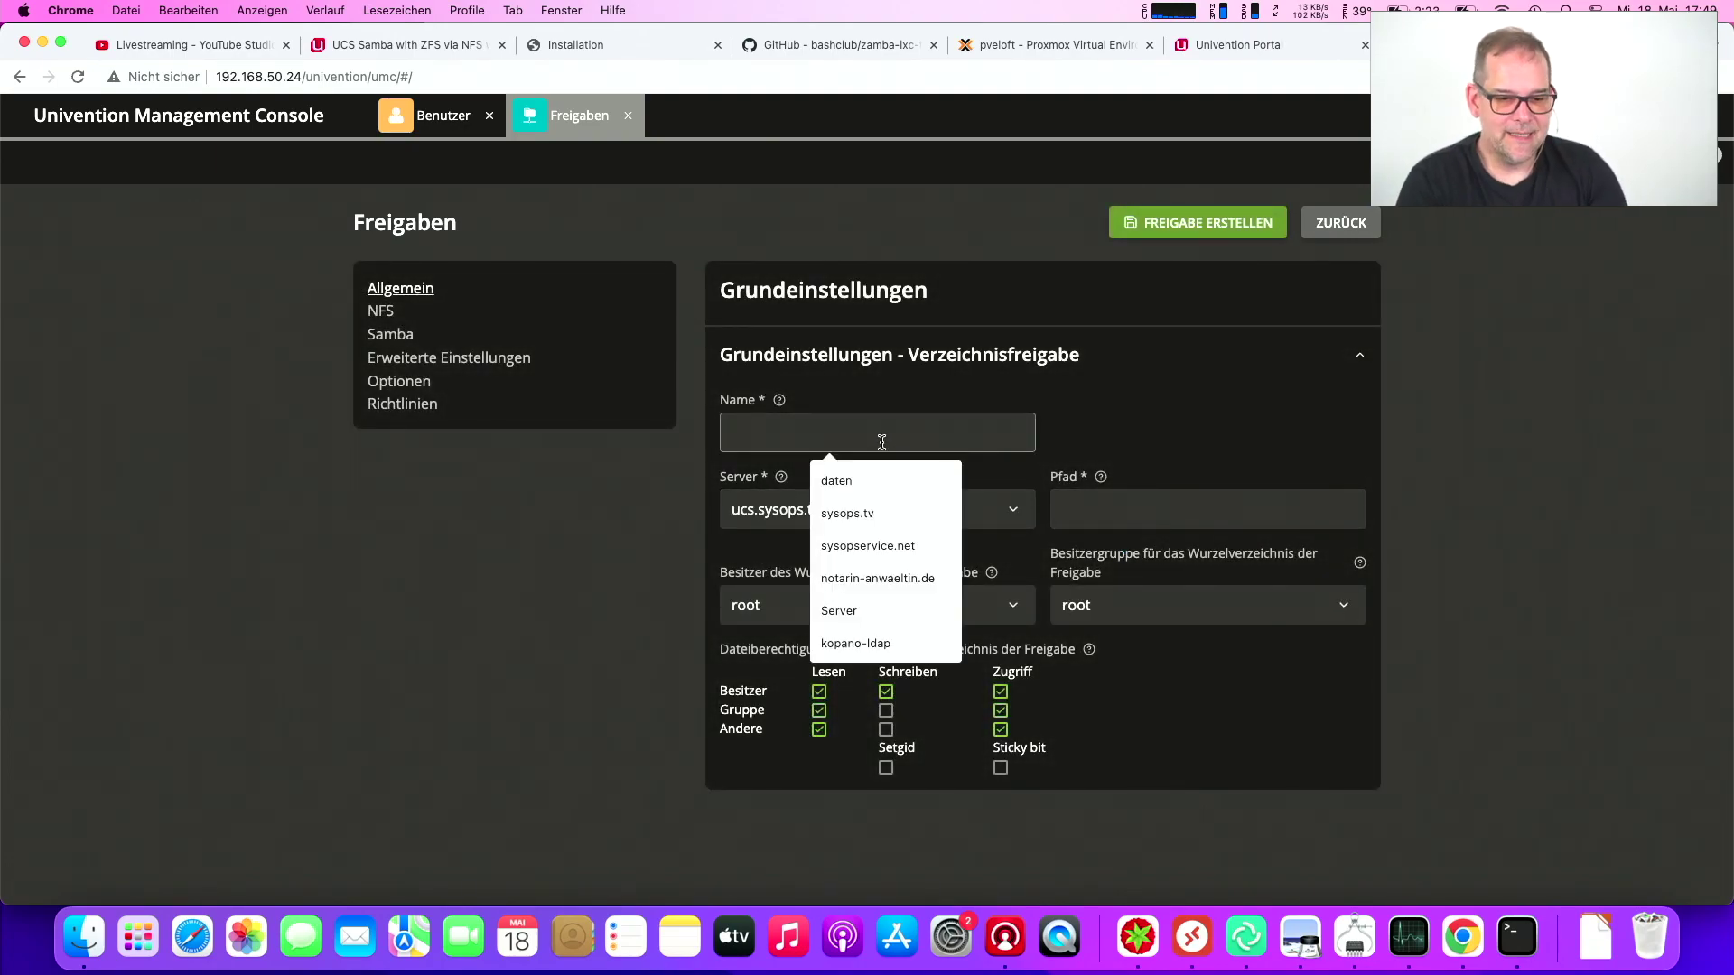
{"action": "left_click", "coordinate": [867, 486]}
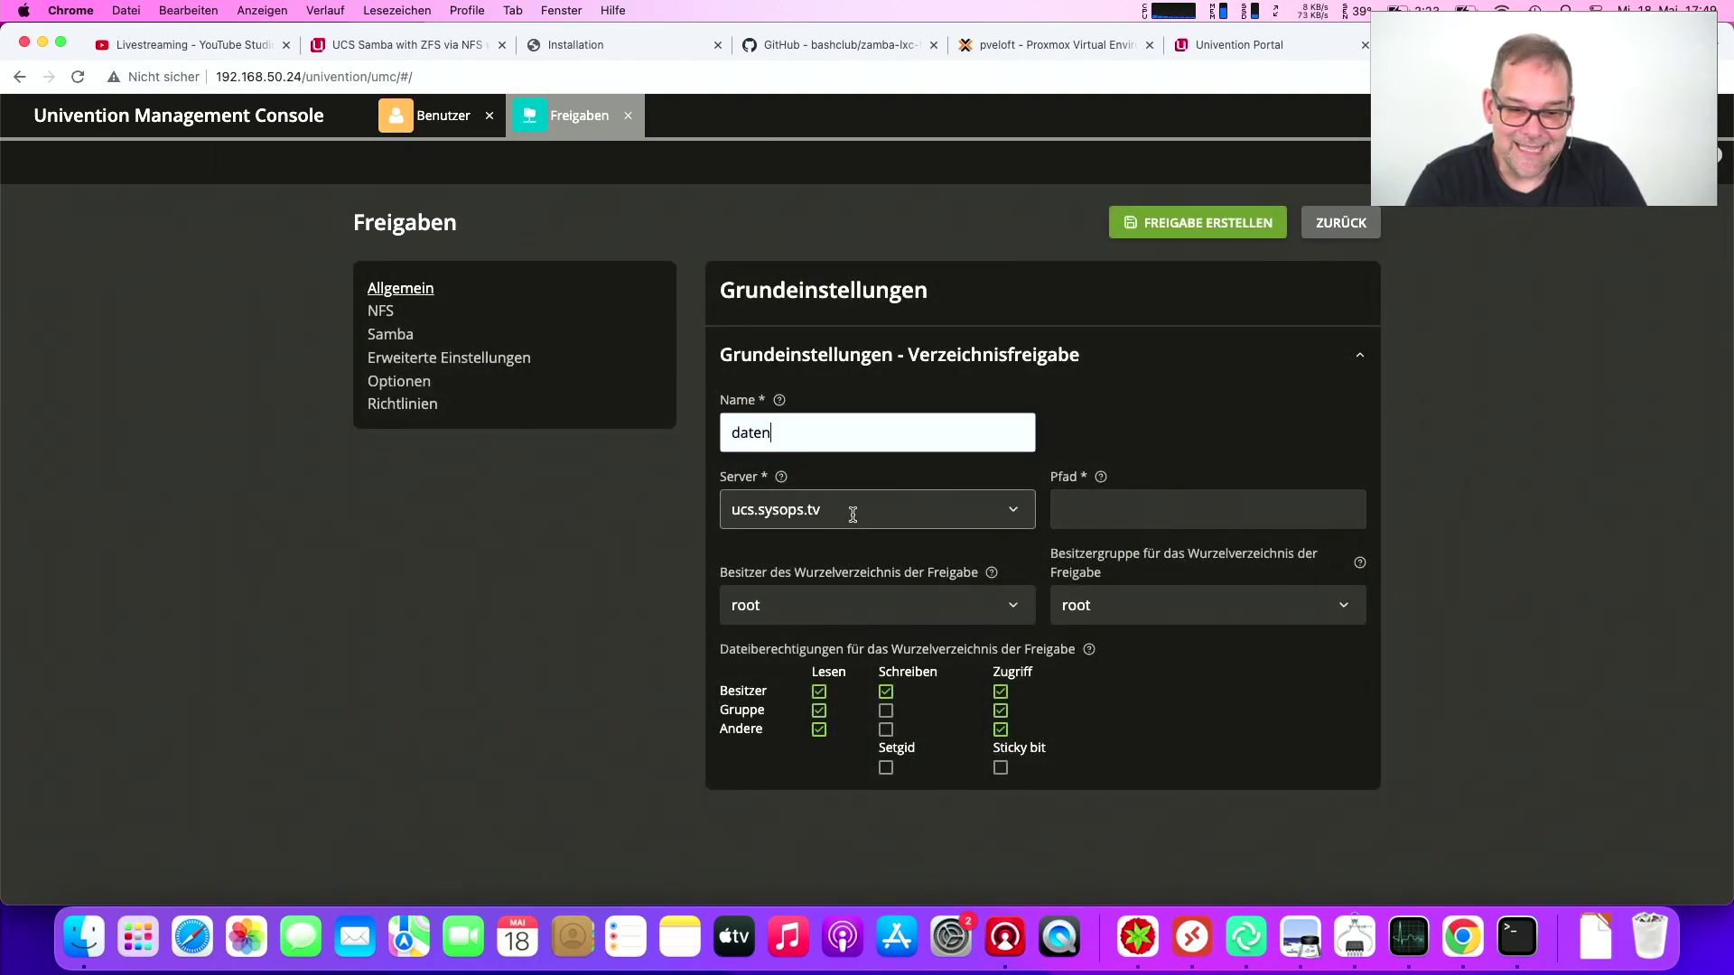
{"action": "left_click", "coordinate": [1014, 521]}
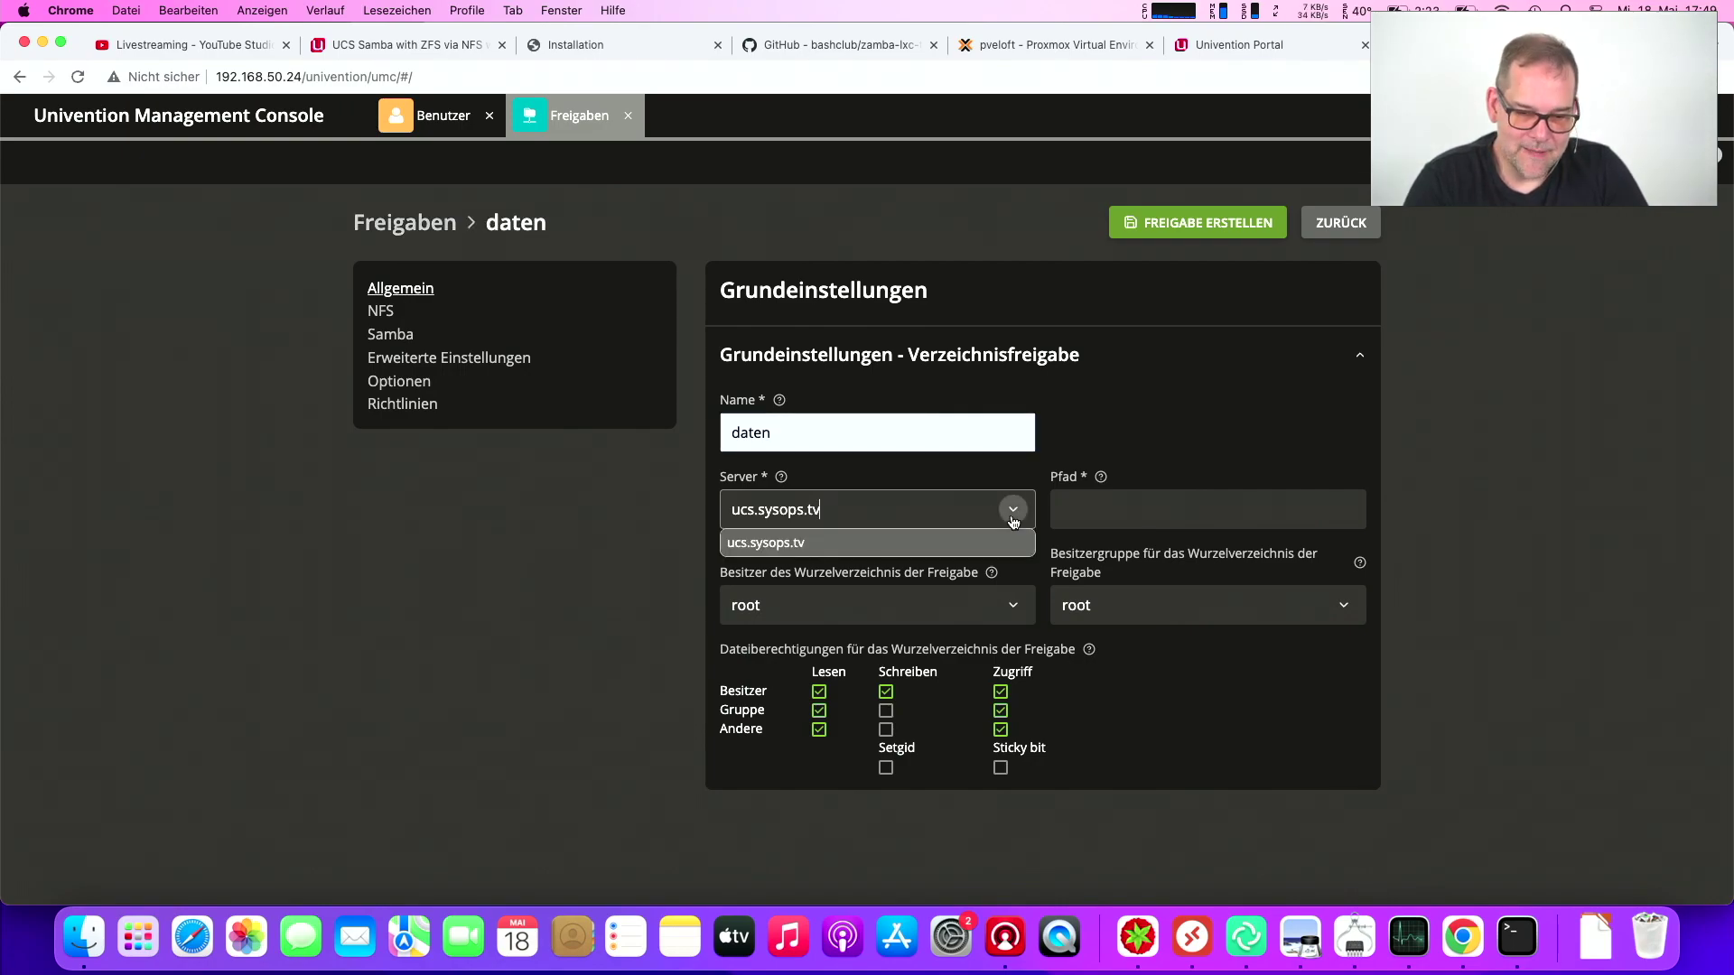
{"action": "left_click", "coordinate": [1114, 521]}
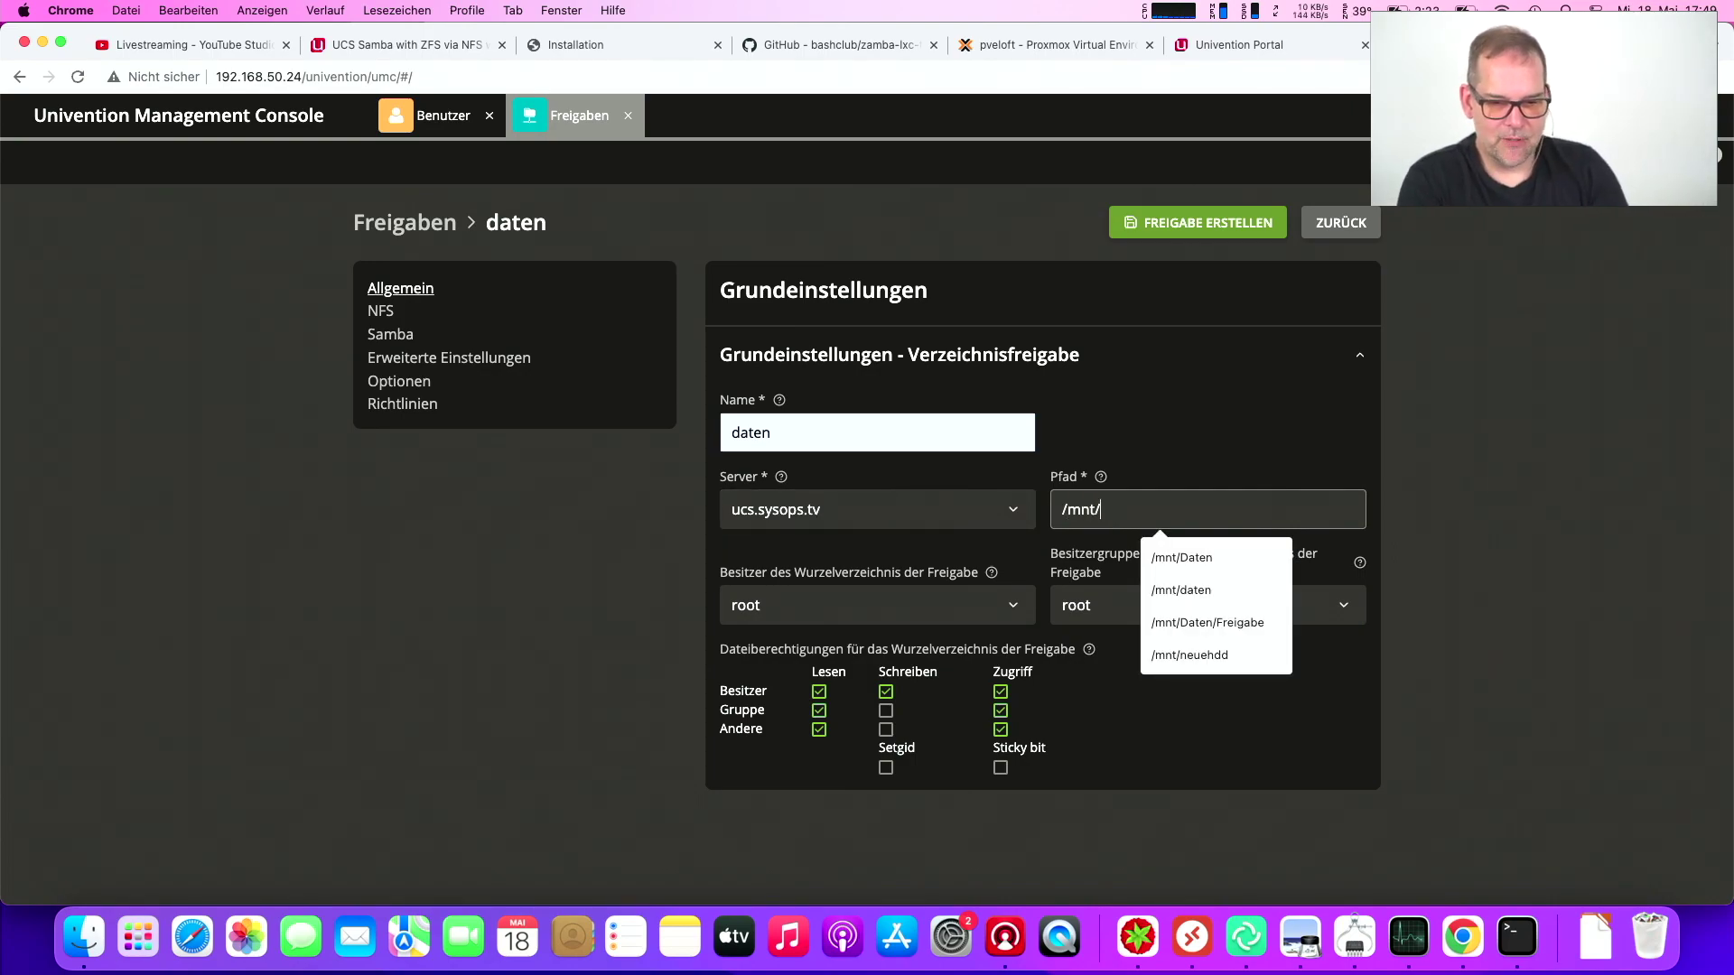
{"action": "type", "text": "test"}
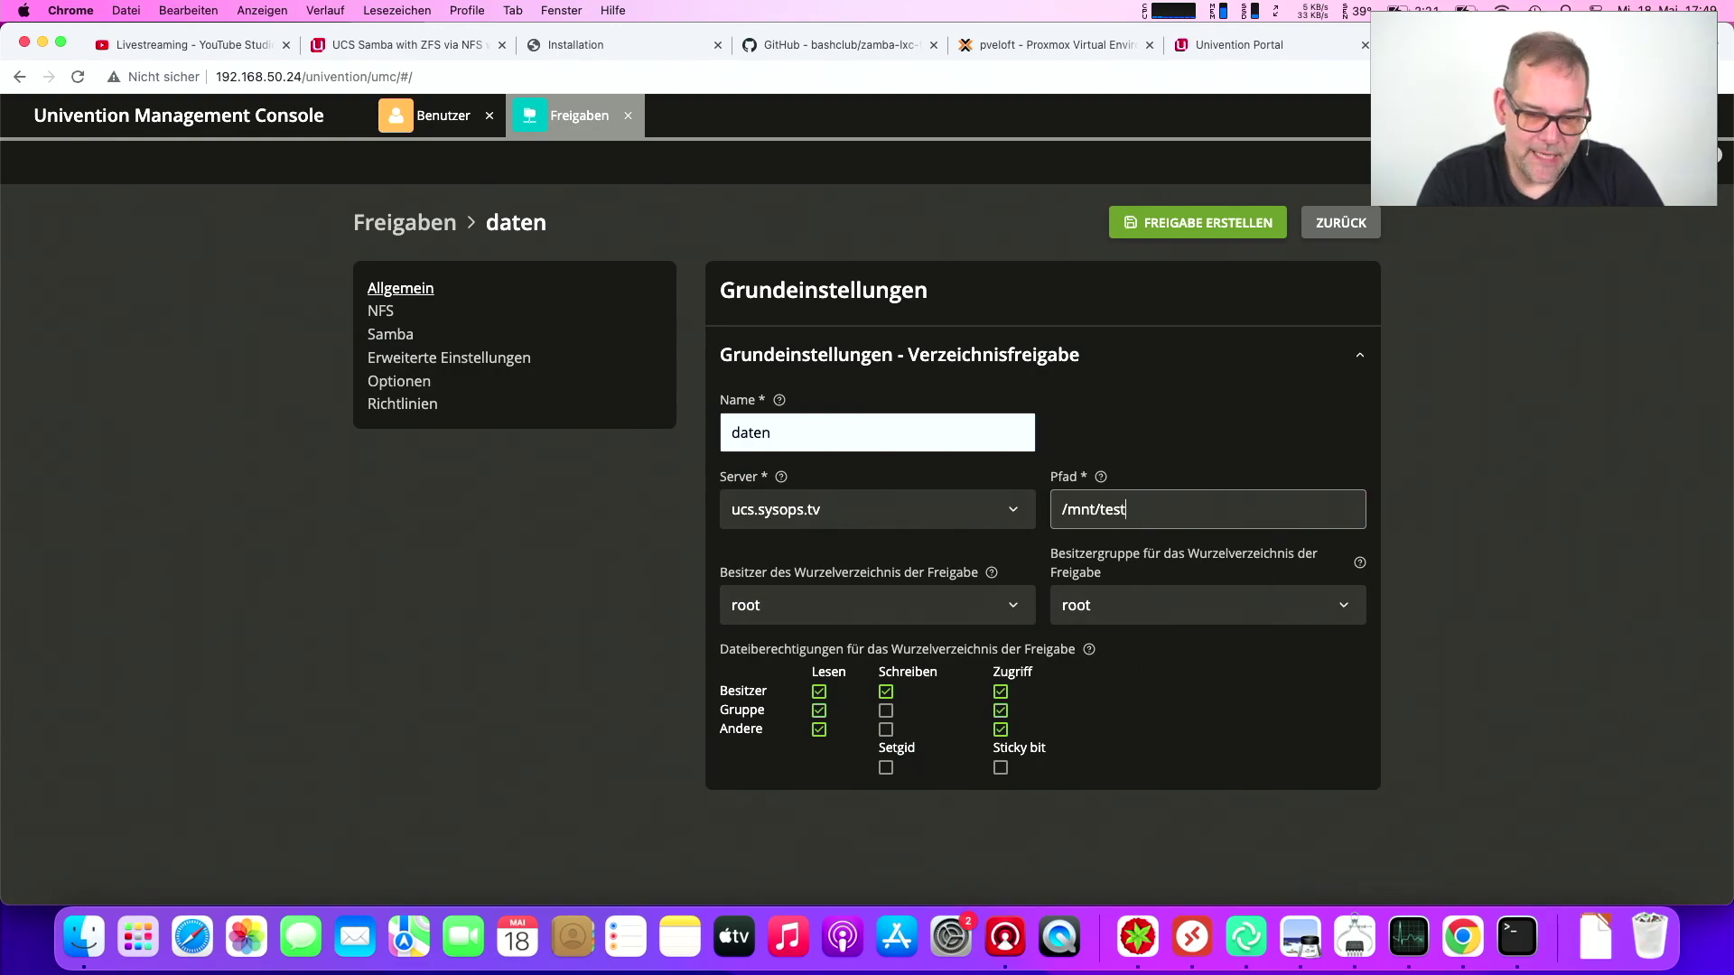
Set the owner of the share's root directory to Administrator and its owner group to Domain Users
{"action": "left_click", "coordinate": [890, 599]}
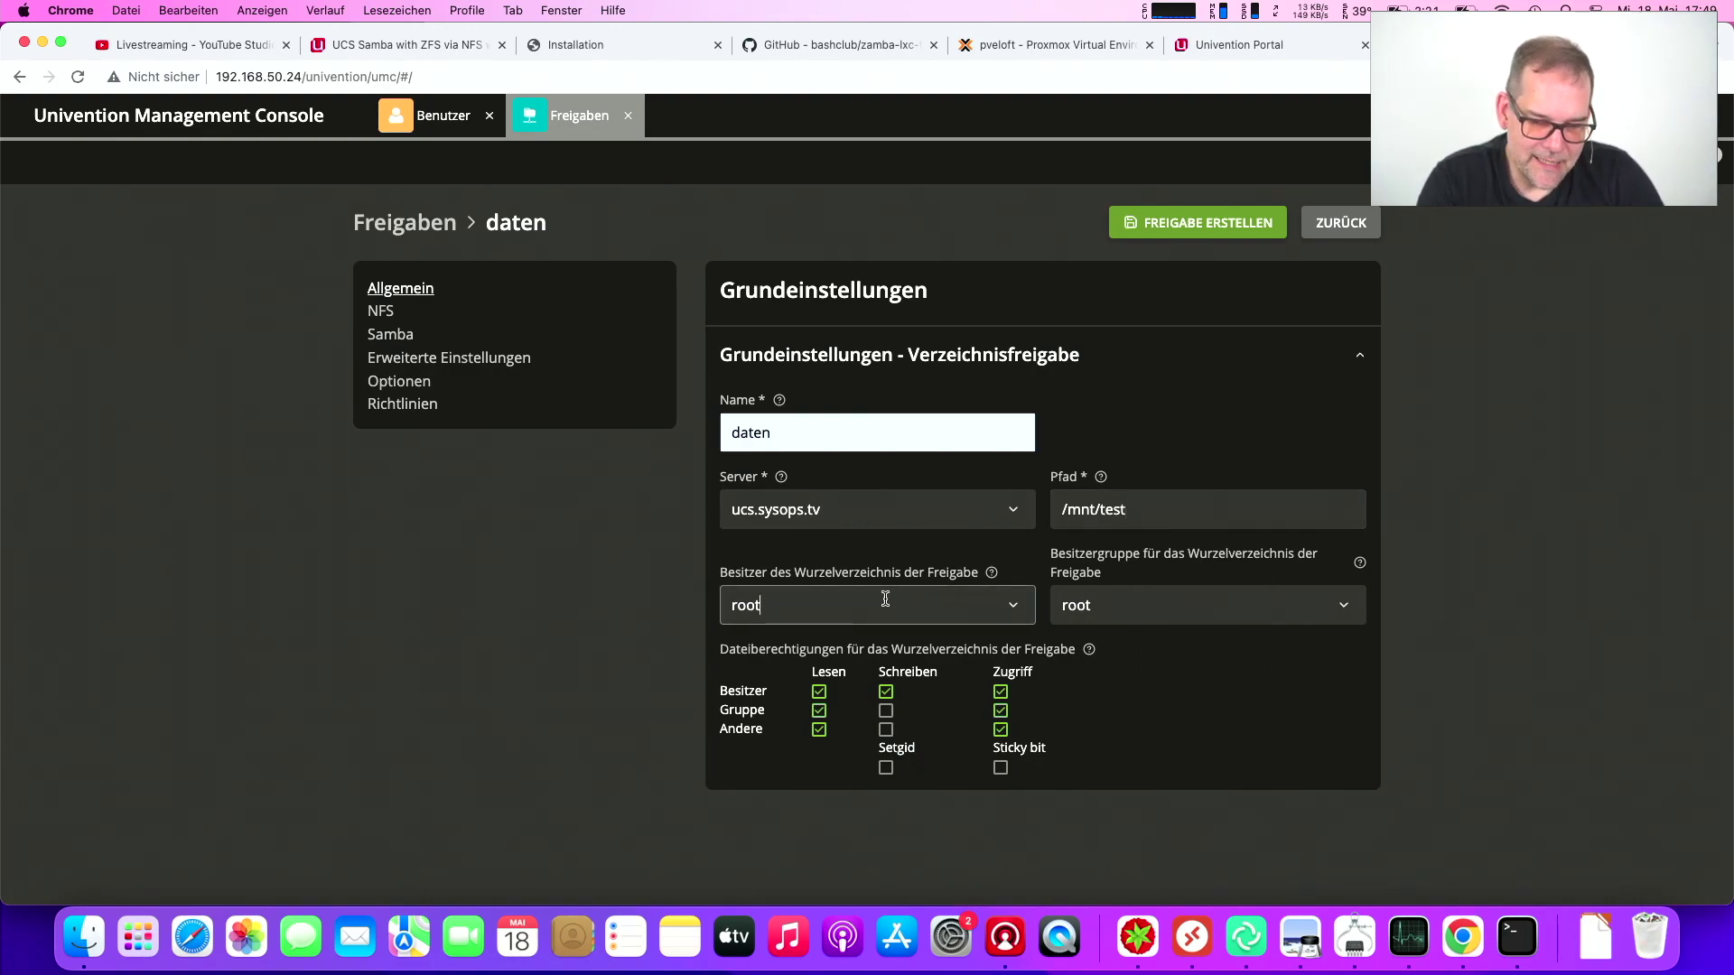
{"action": "left_click", "coordinate": [1014, 606]}
{"action": "key", "text": "Down"}
{"action": "key", "text": "Return"}
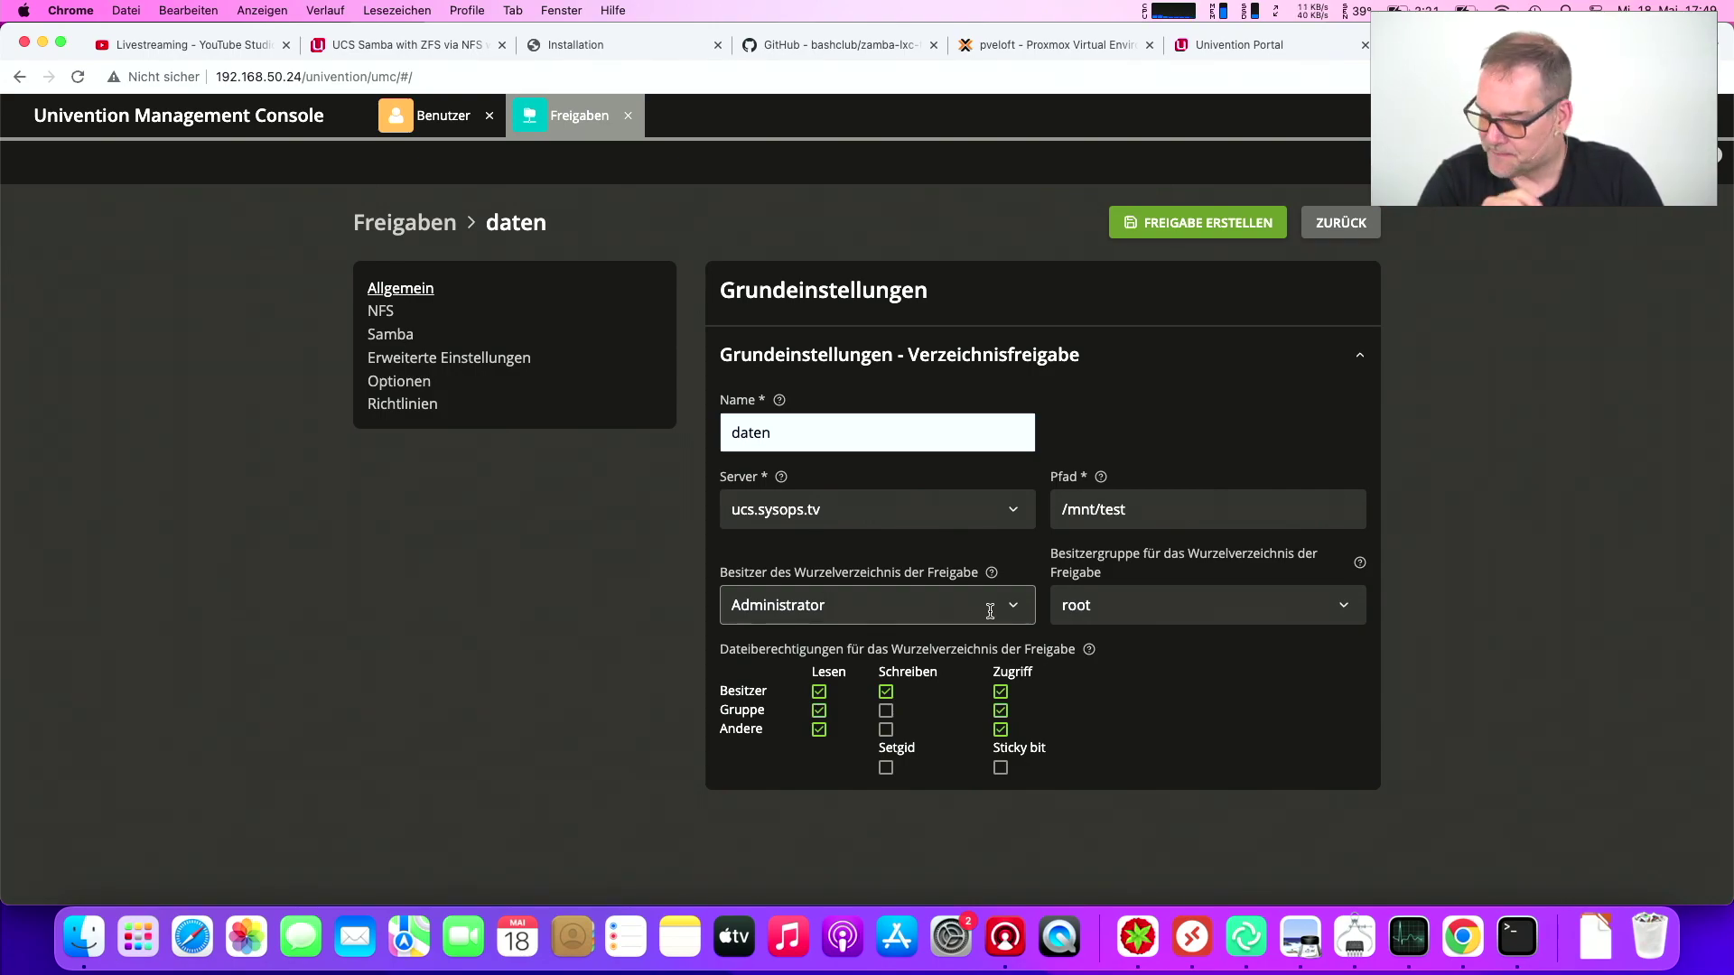
{"action": "left_click", "coordinate": [989, 612]}
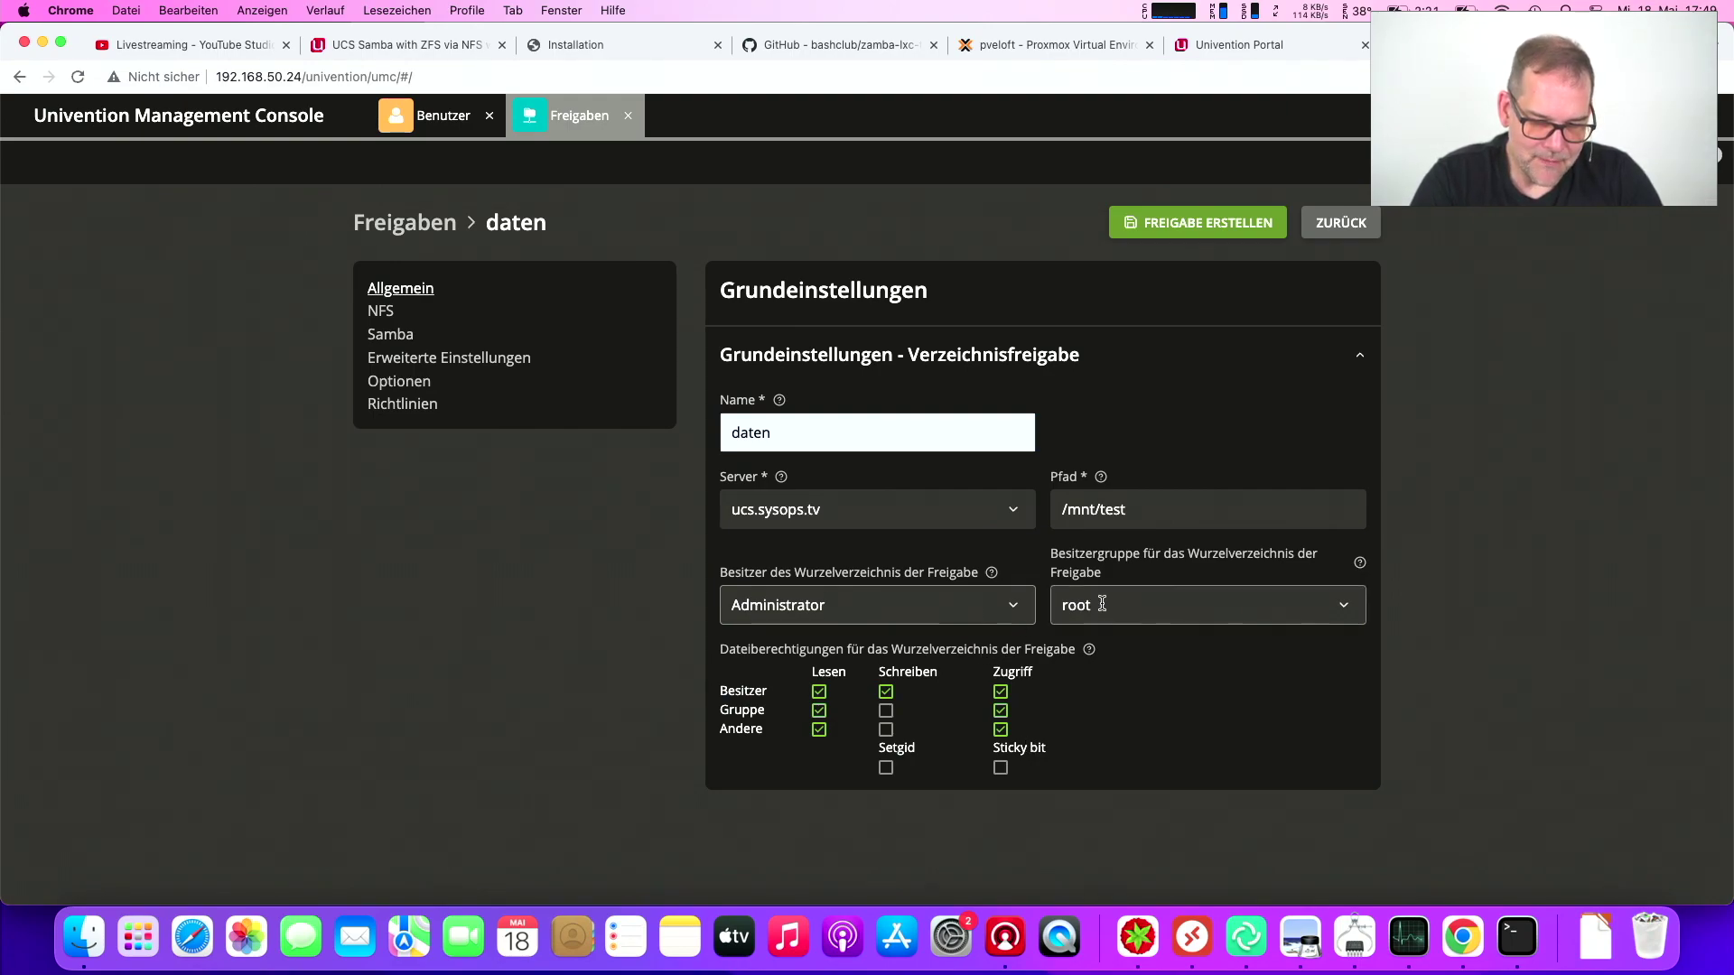
{"action": "left_click", "coordinate": [1344, 606]}
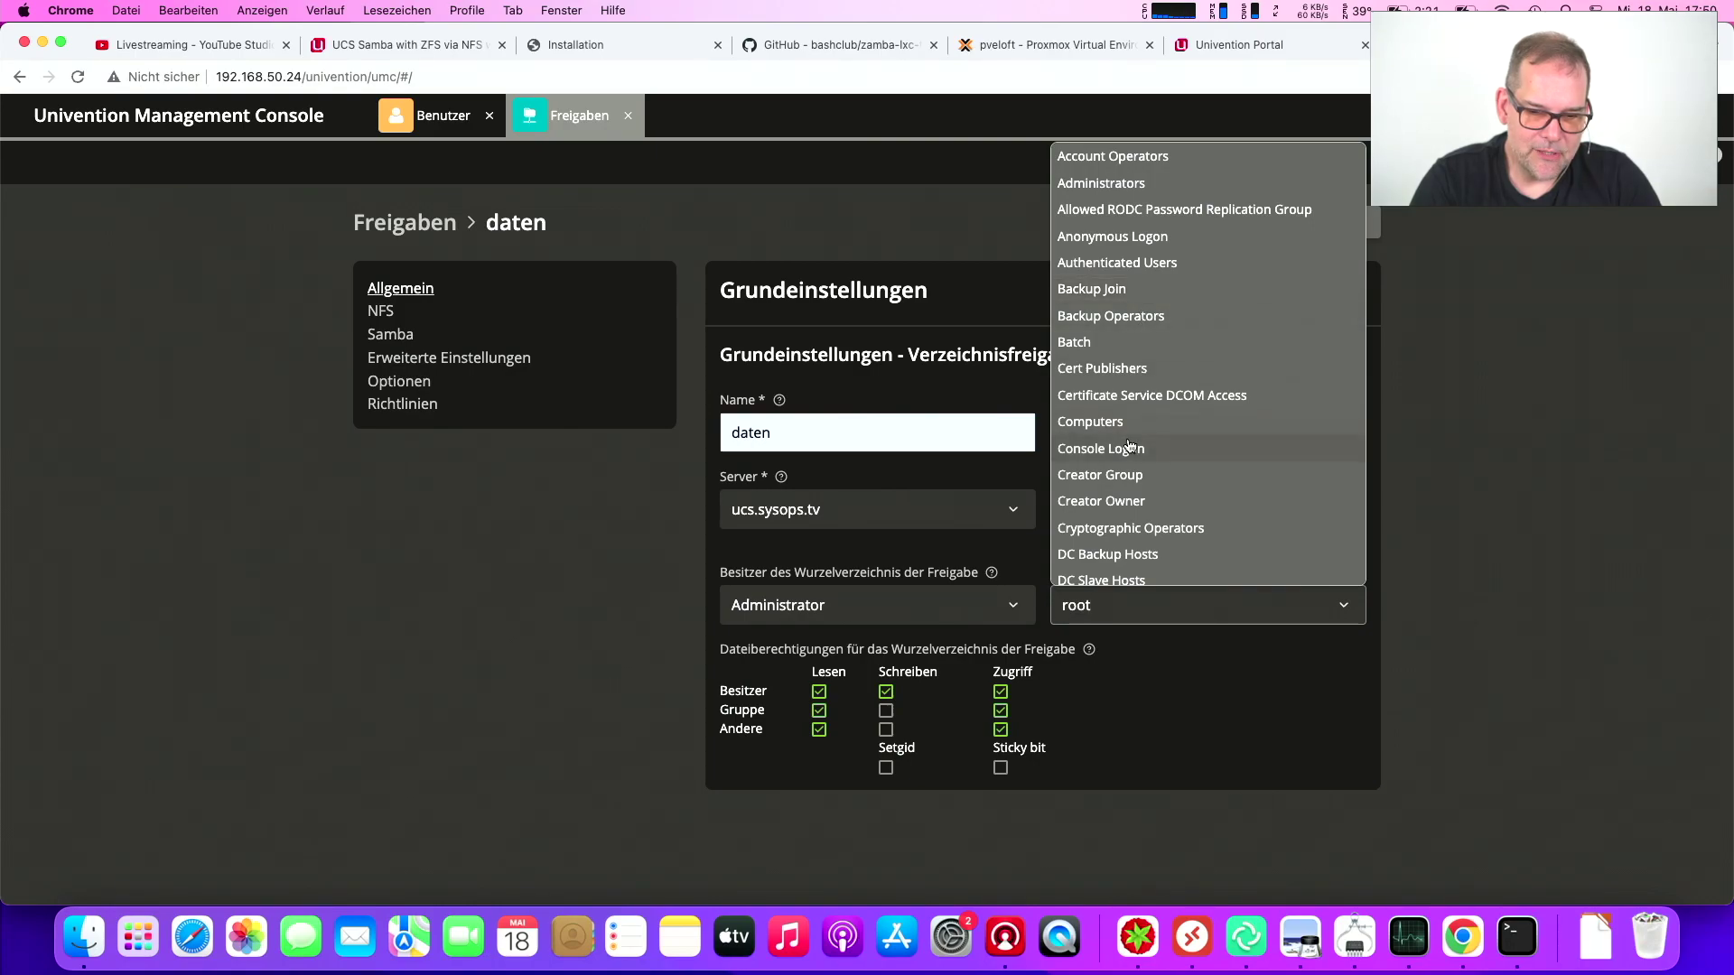
{"action": "scroll", "coordinate": [1134, 407], "scroll_direction": "down", "scroll_amount": 8}
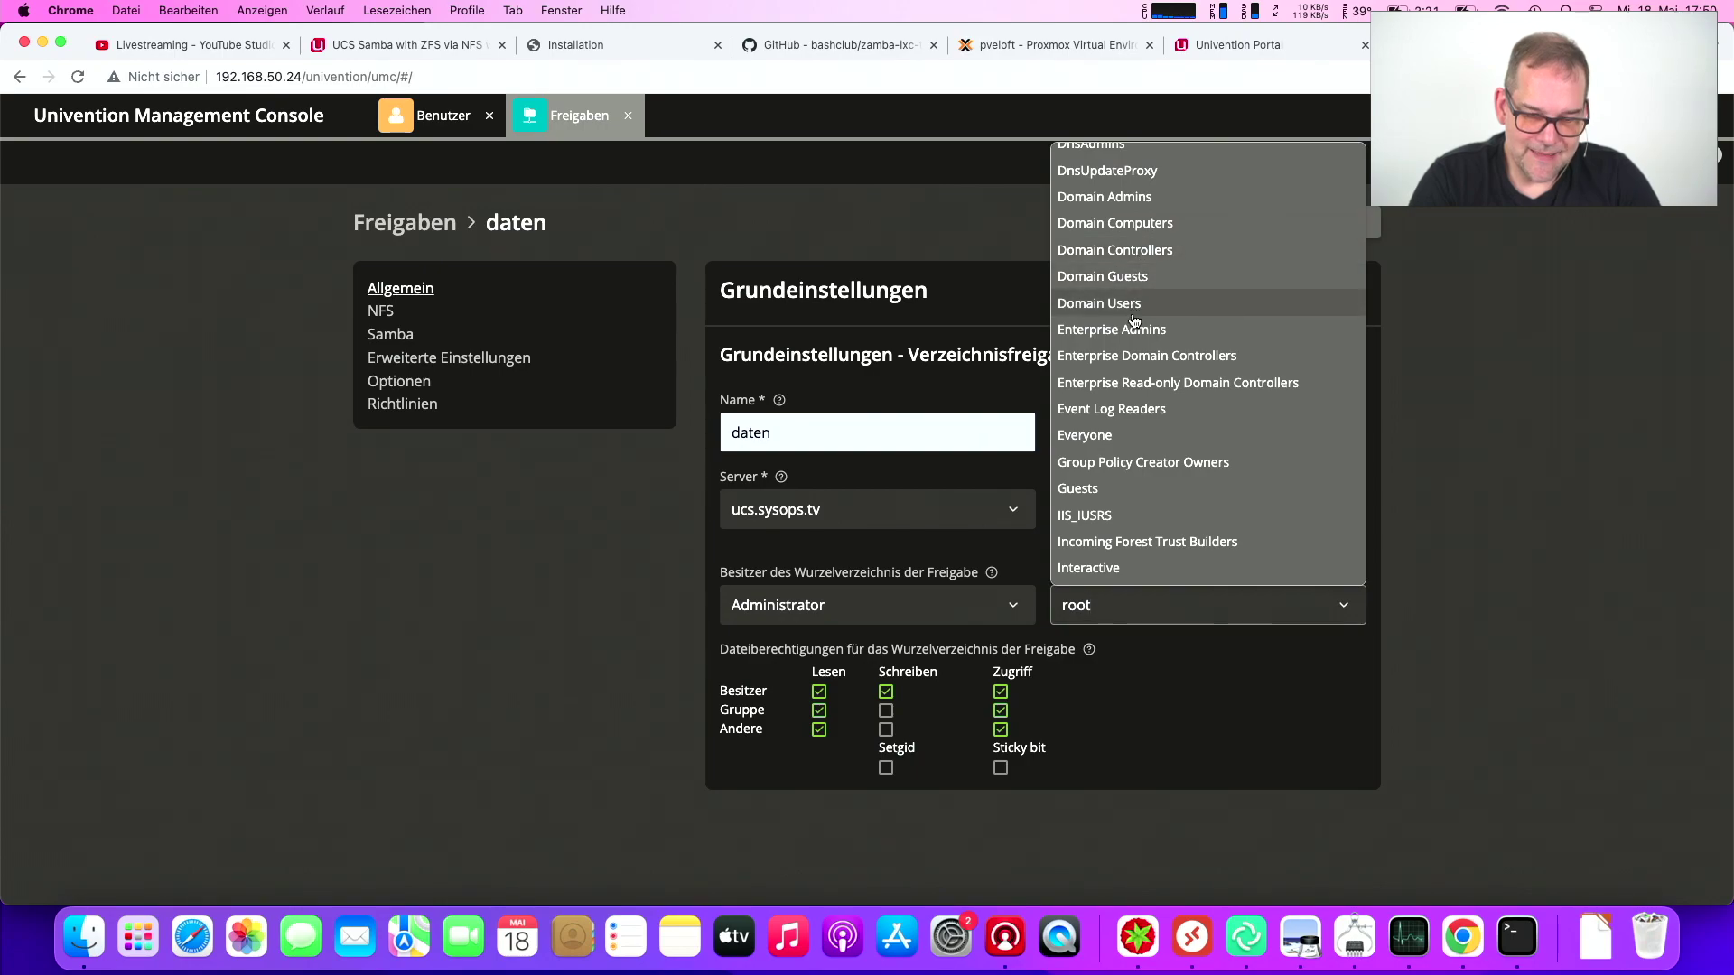
{"action": "scroll", "coordinate": [1136, 343], "scroll_direction": "up", "scroll_amount": 3}
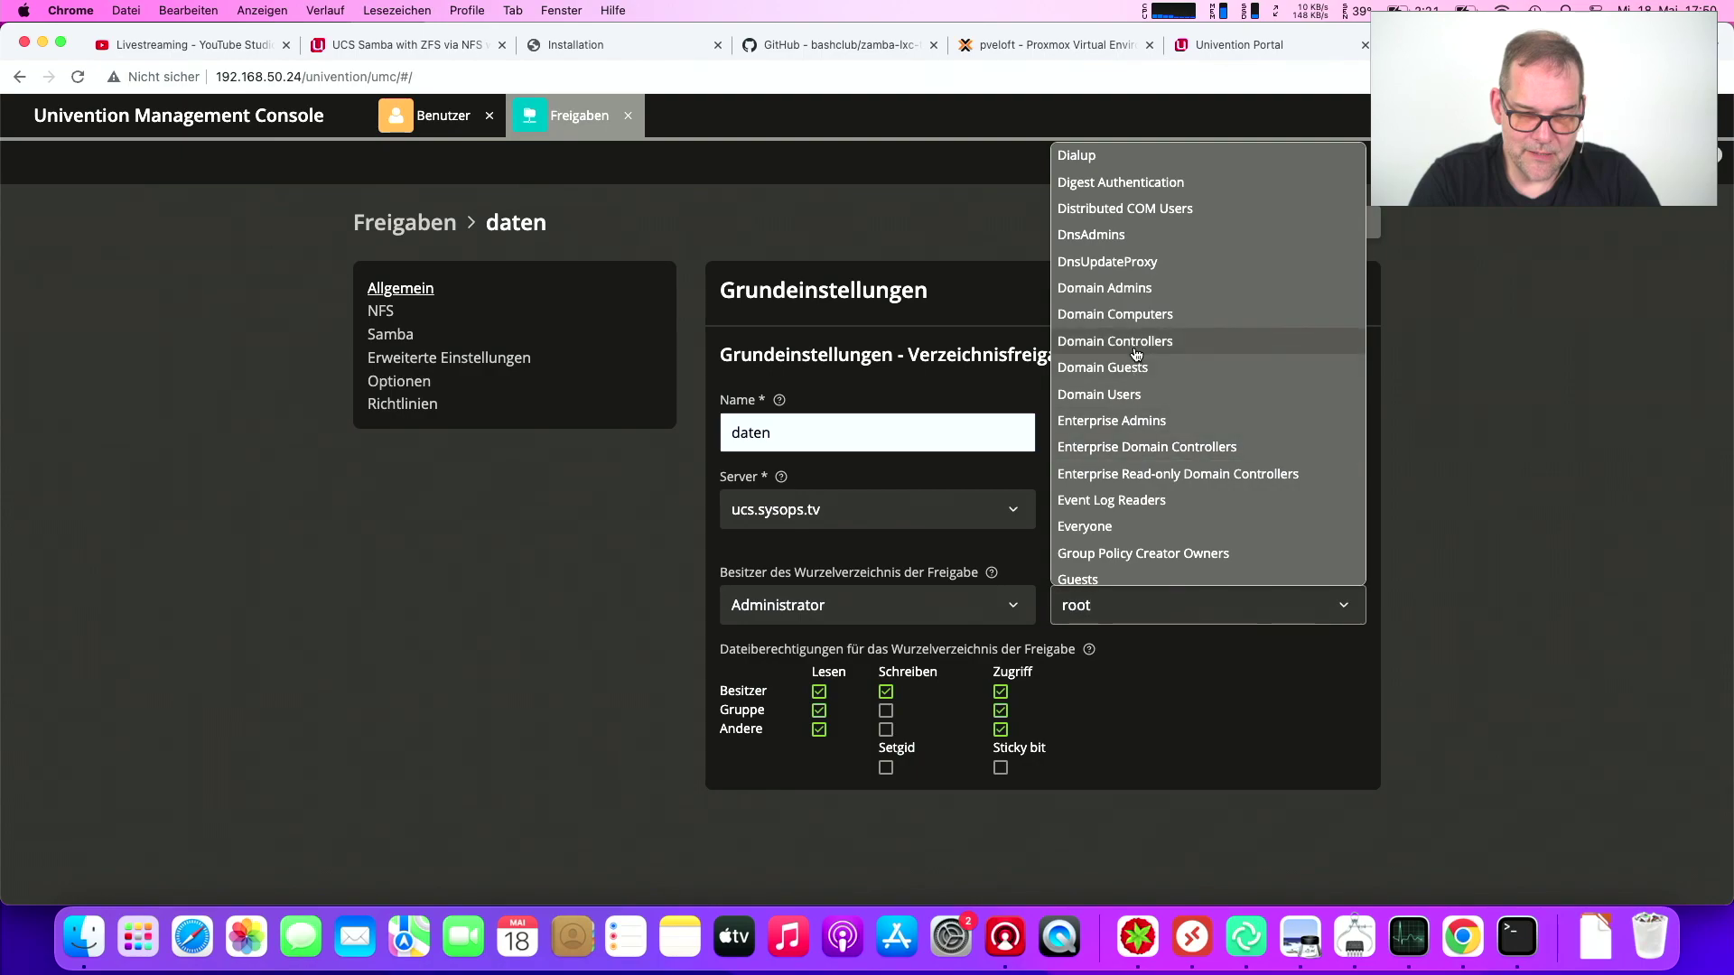
{"action": "left_click", "coordinate": [1131, 397]}
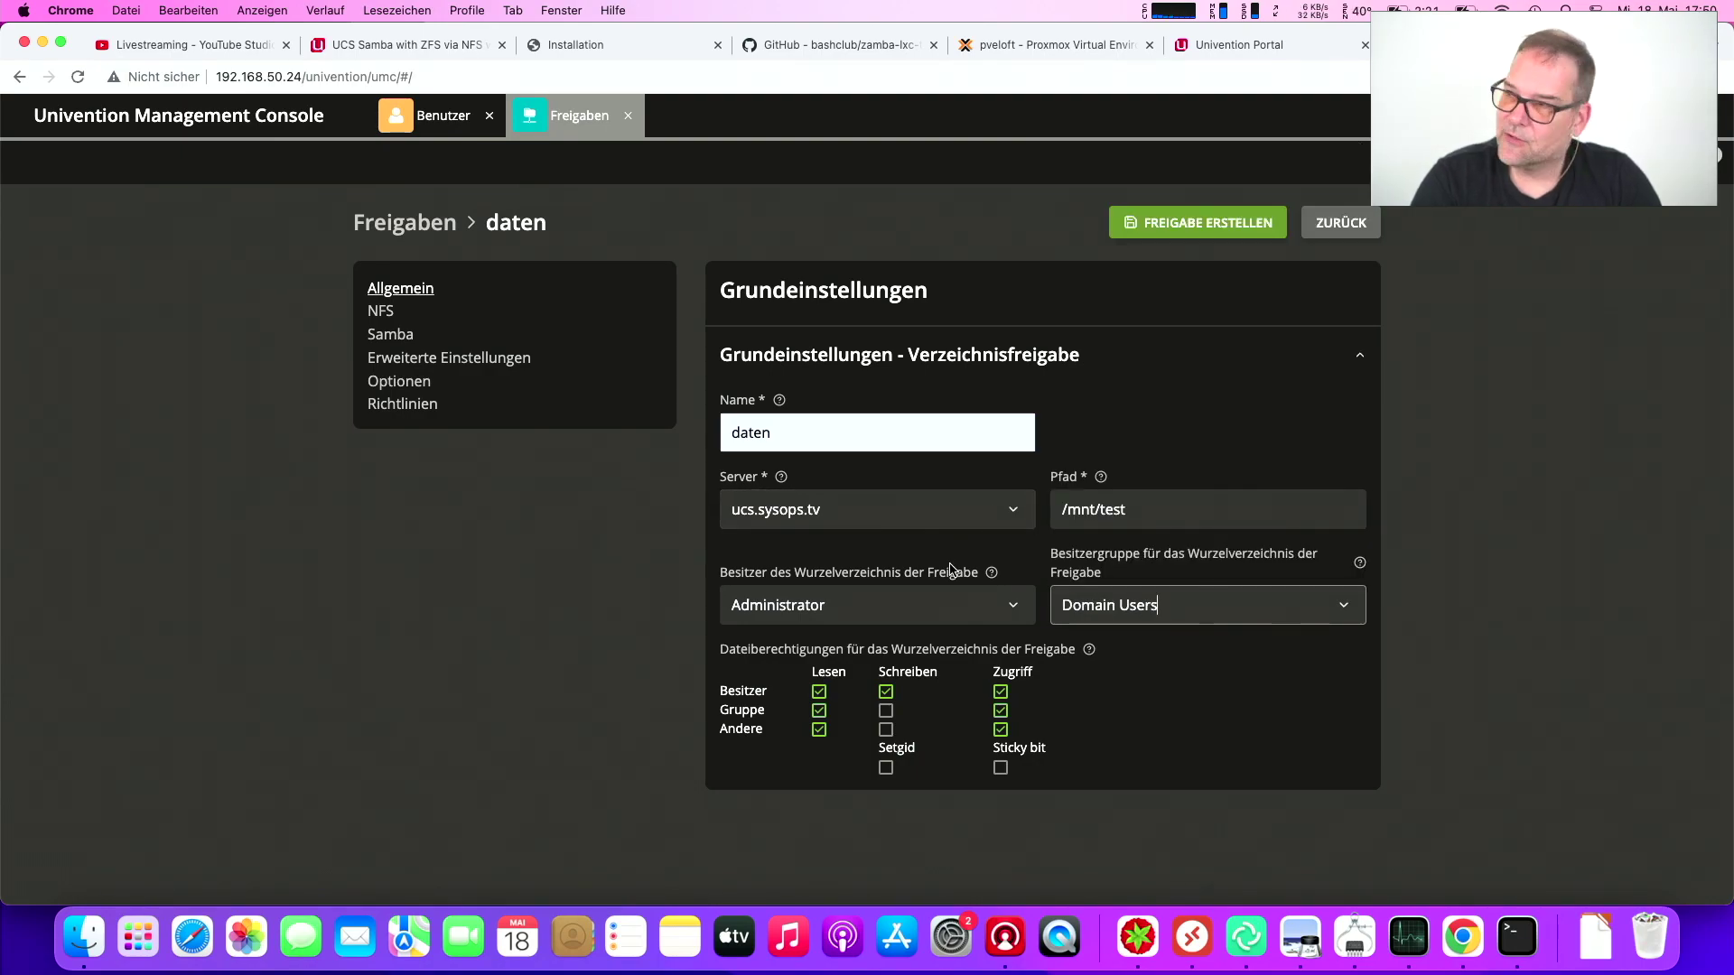
Grant the group write permission on the root directory and remove read and access permissions for others
{"action": "left_click", "coordinate": [819, 729]}
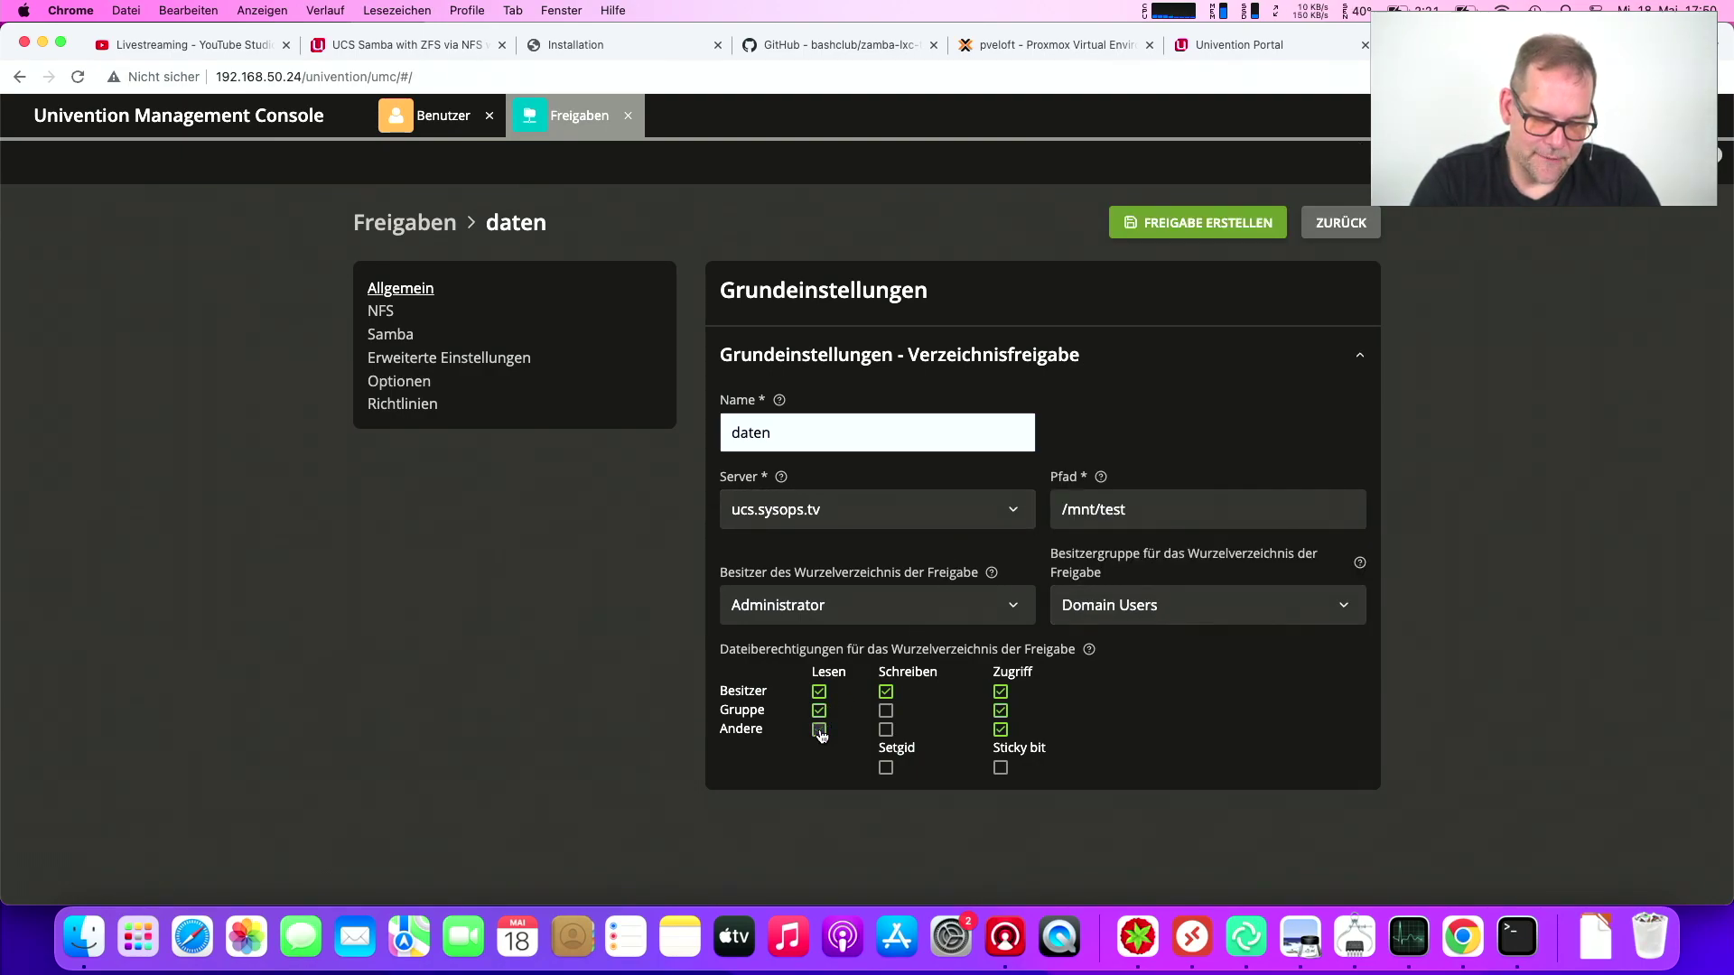
{"action": "left_click", "coordinate": [886, 714]}
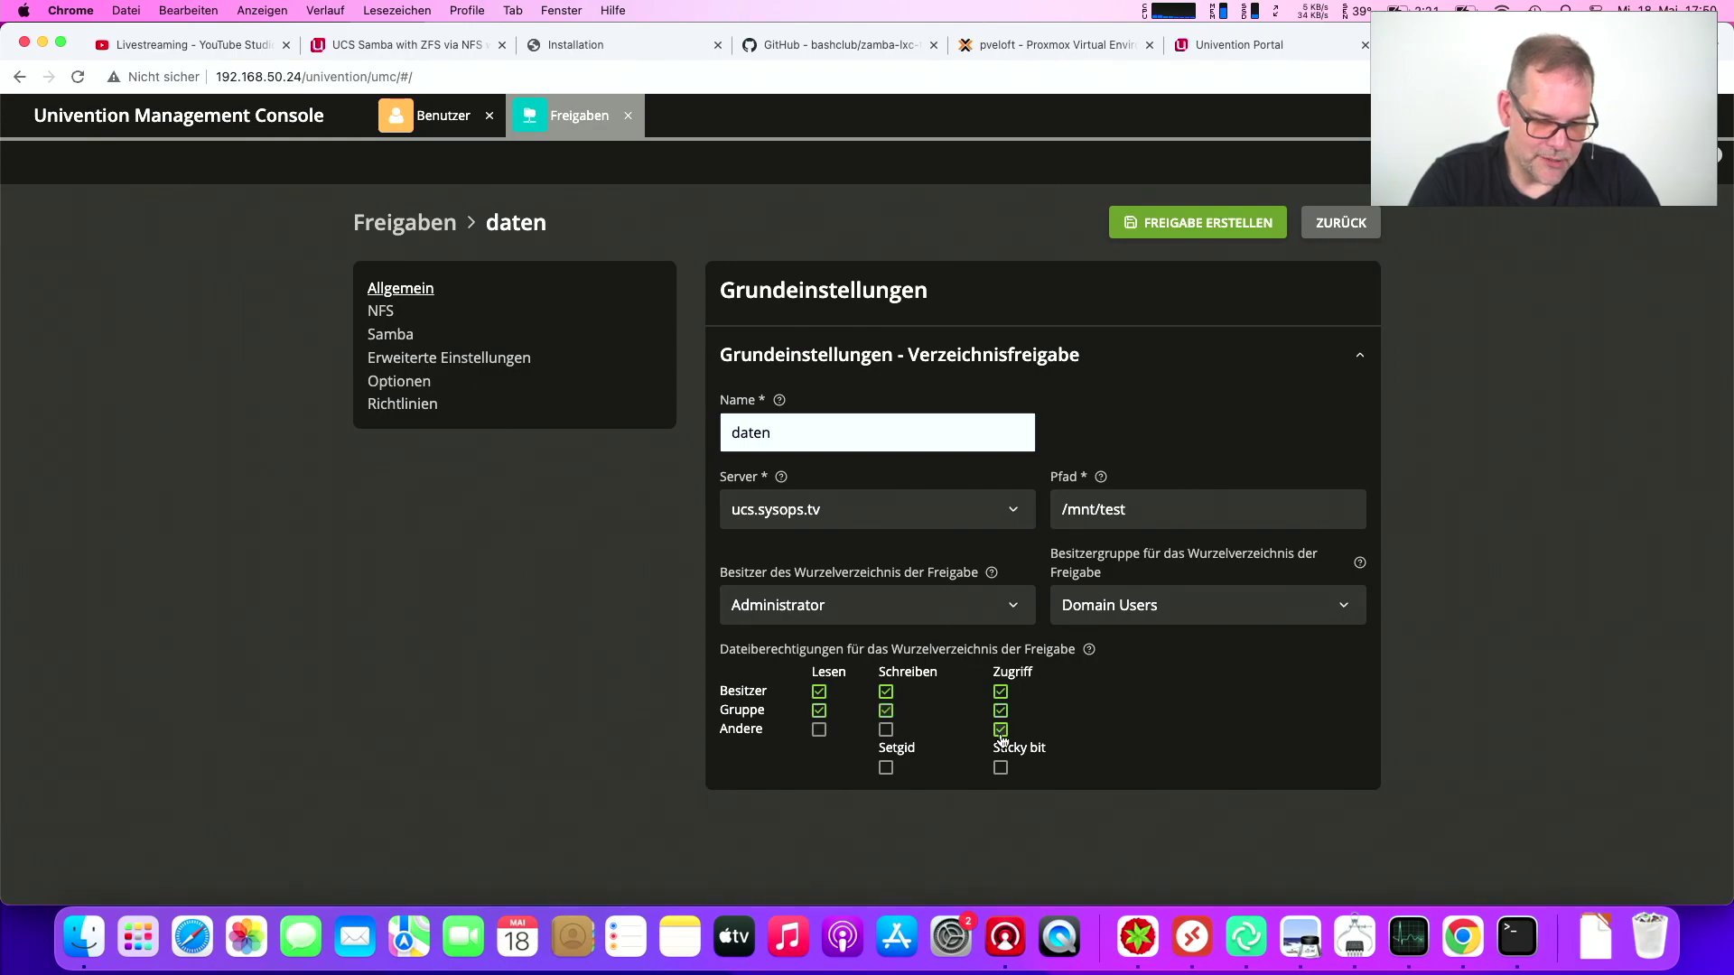
{"action": "left_click", "coordinate": [1000, 730]}
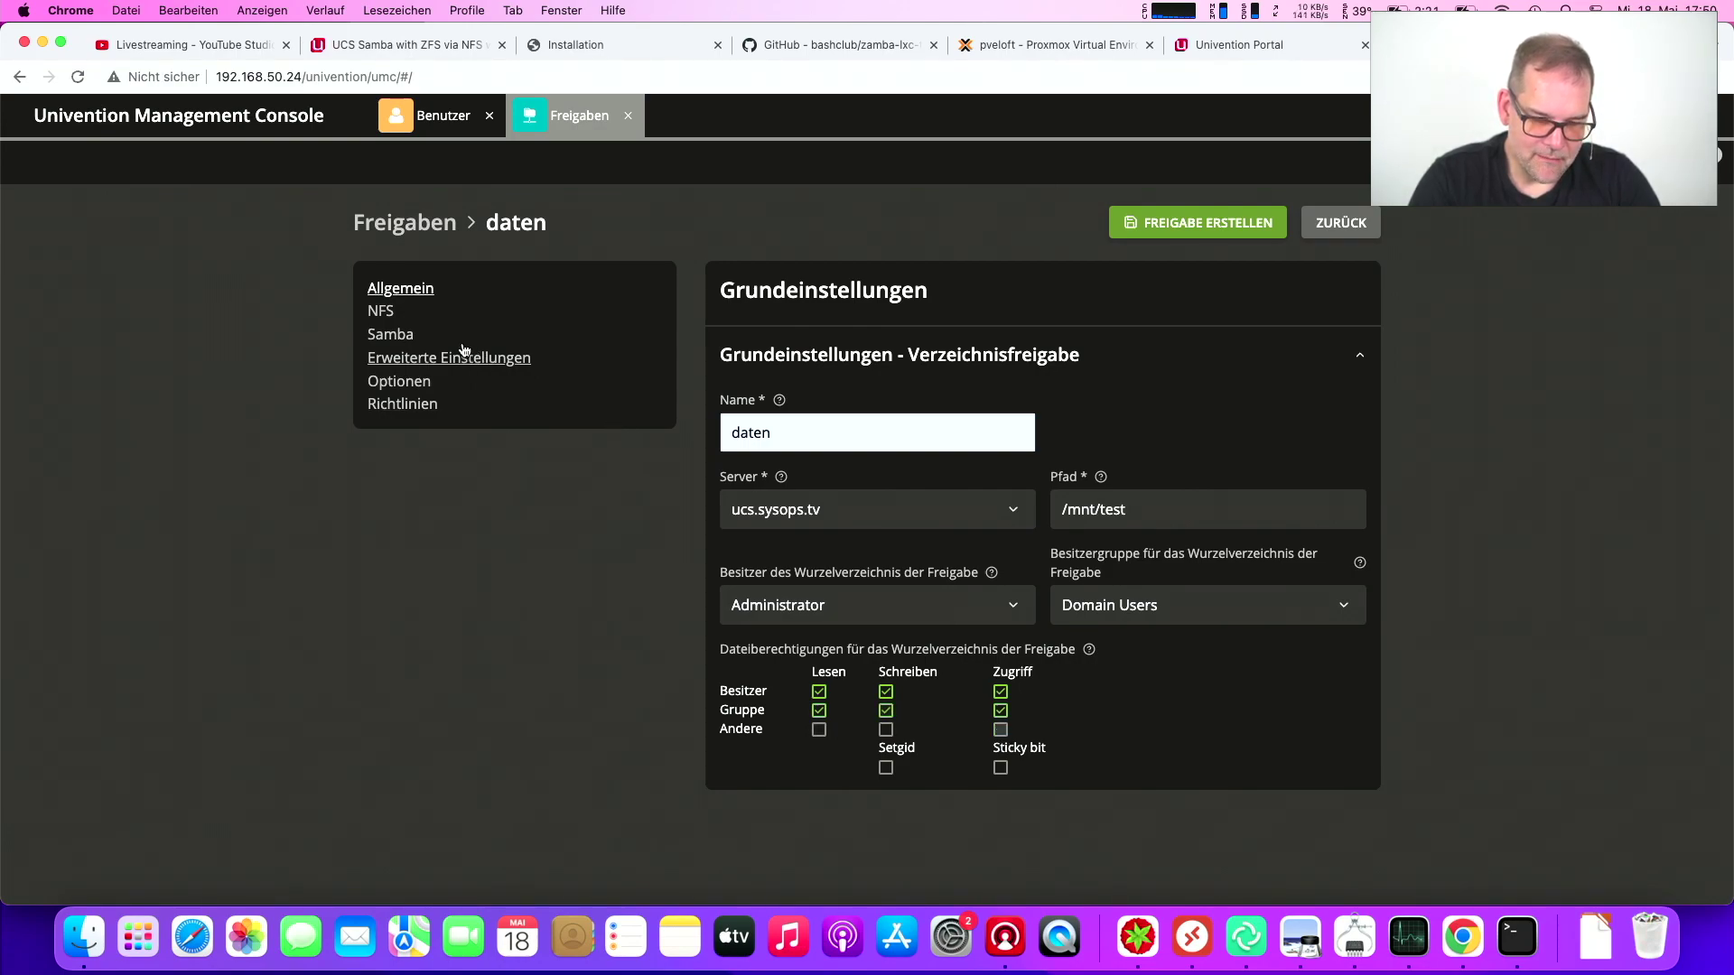
Look through the share's NFS, Samba and option settings, and expand Samba-Rechte in the advanced settings
{"action": "left_click", "coordinate": [403, 318]}
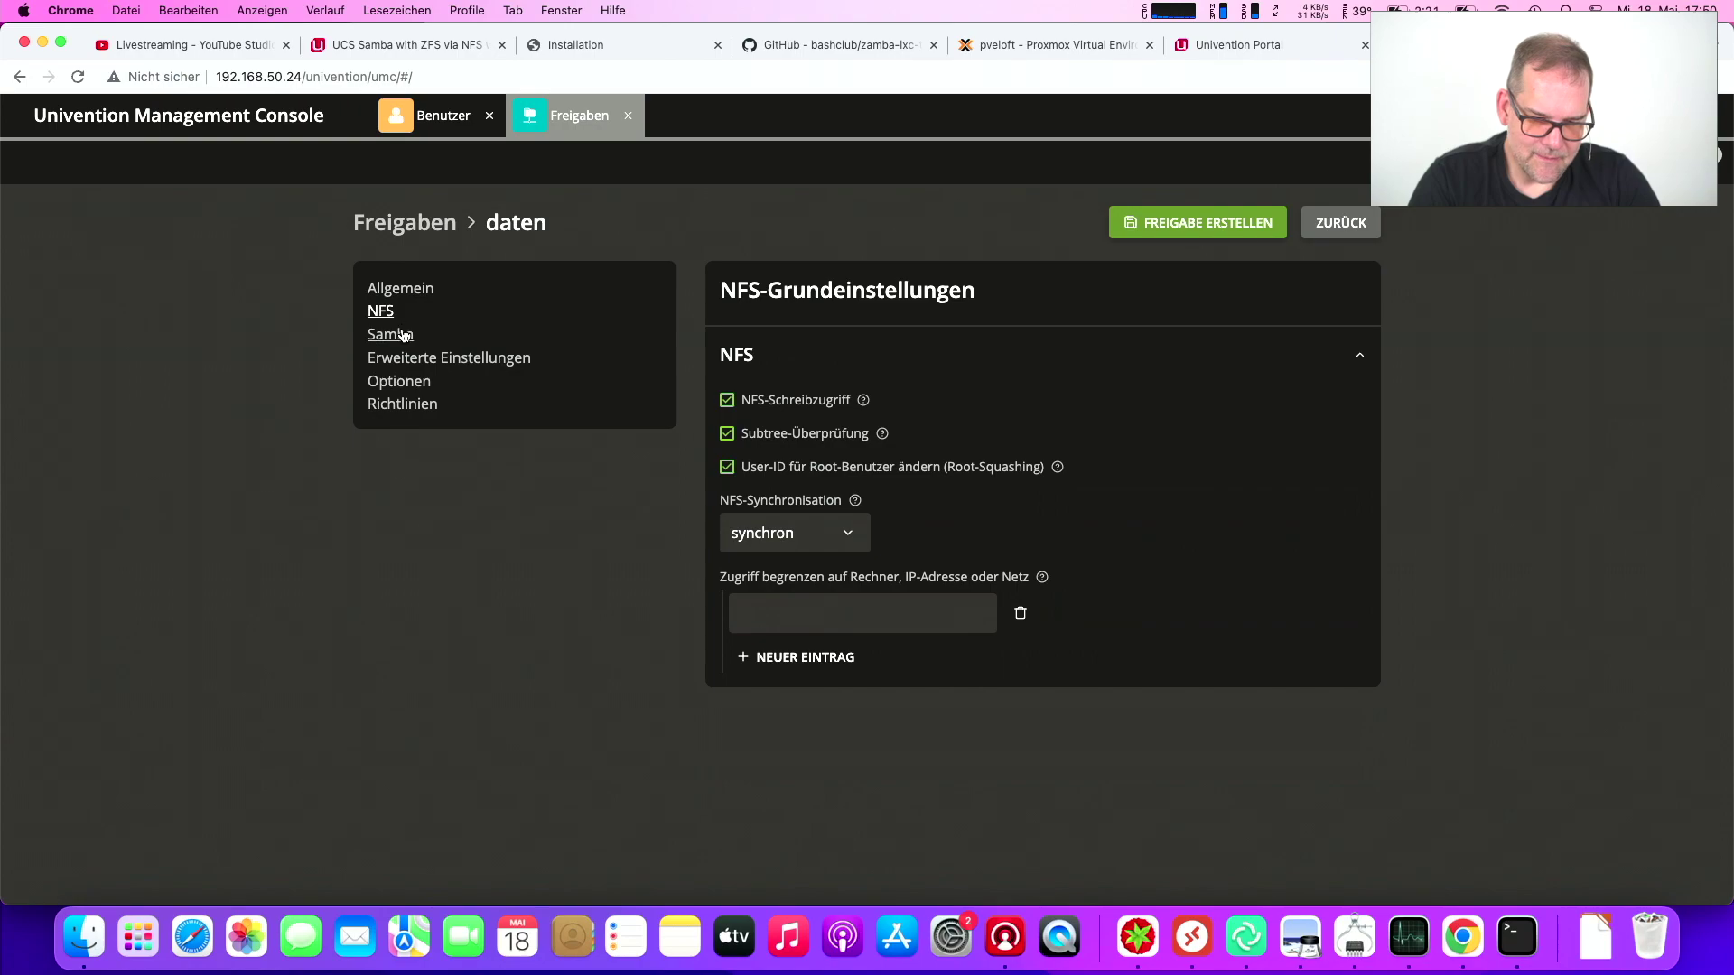
{"action": "left_click", "coordinate": [404, 338]}
{"action": "left_click", "coordinate": [380, 312]}
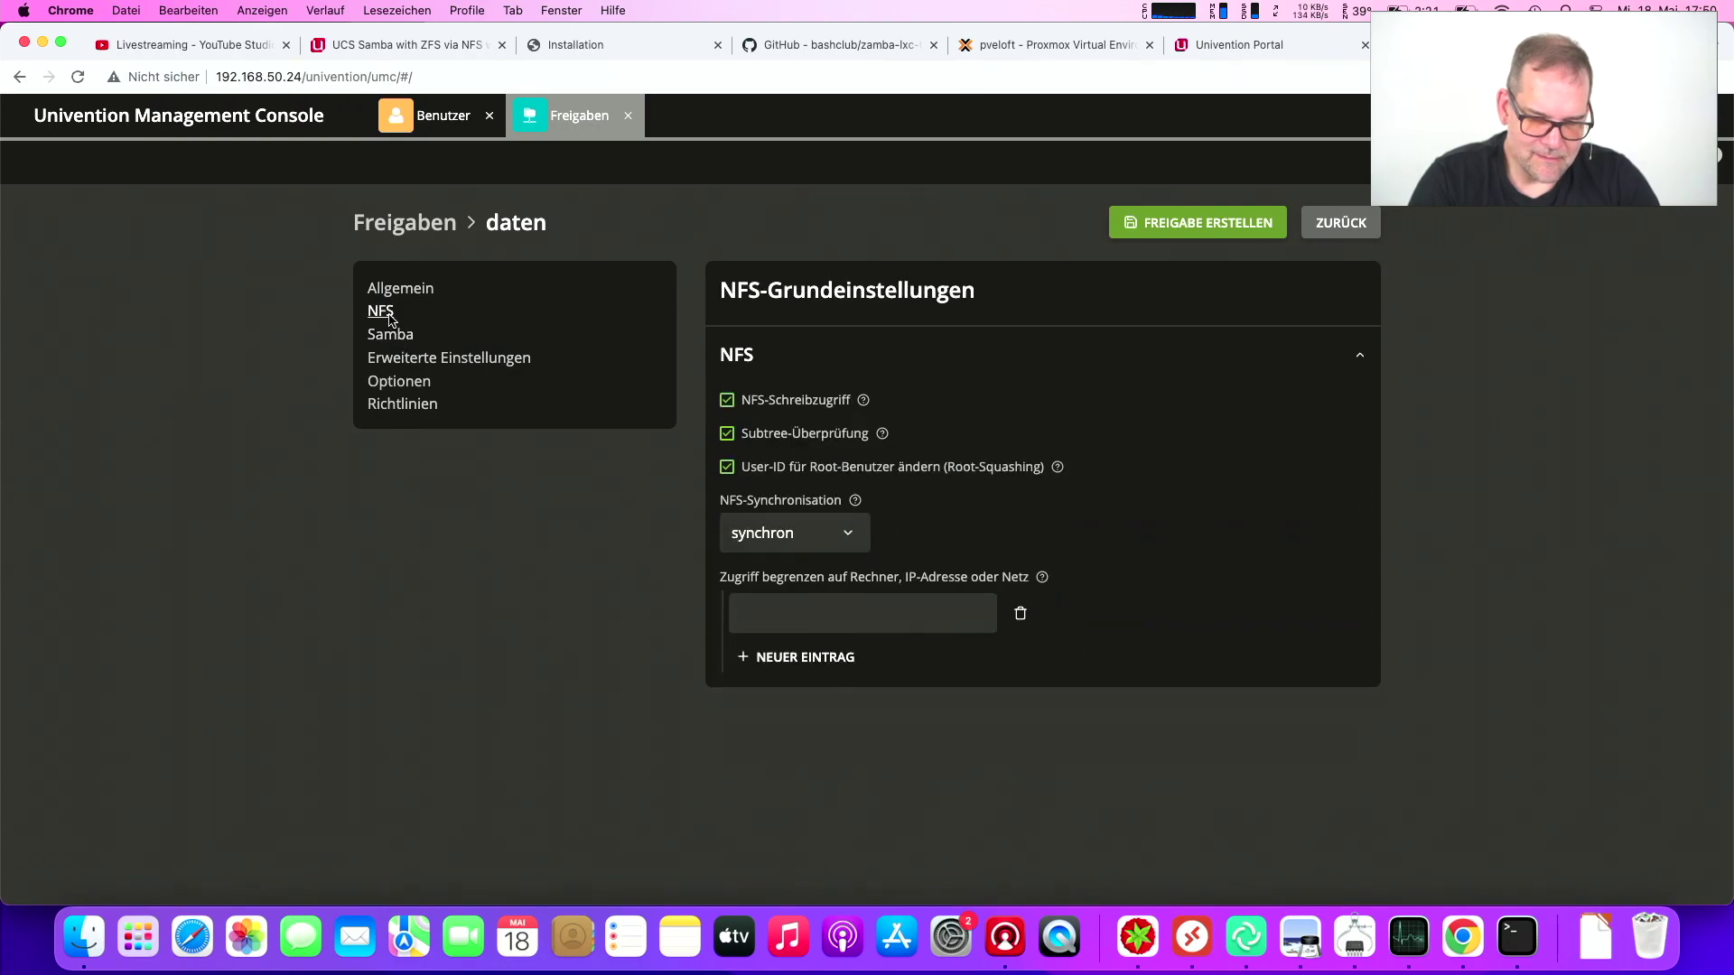
{"action": "left_click", "coordinate": [399, 359]}
{"action": "left_click", "coordinate": [398, 383]}
{"action": "left_click", "coordinate": [398, 359]}
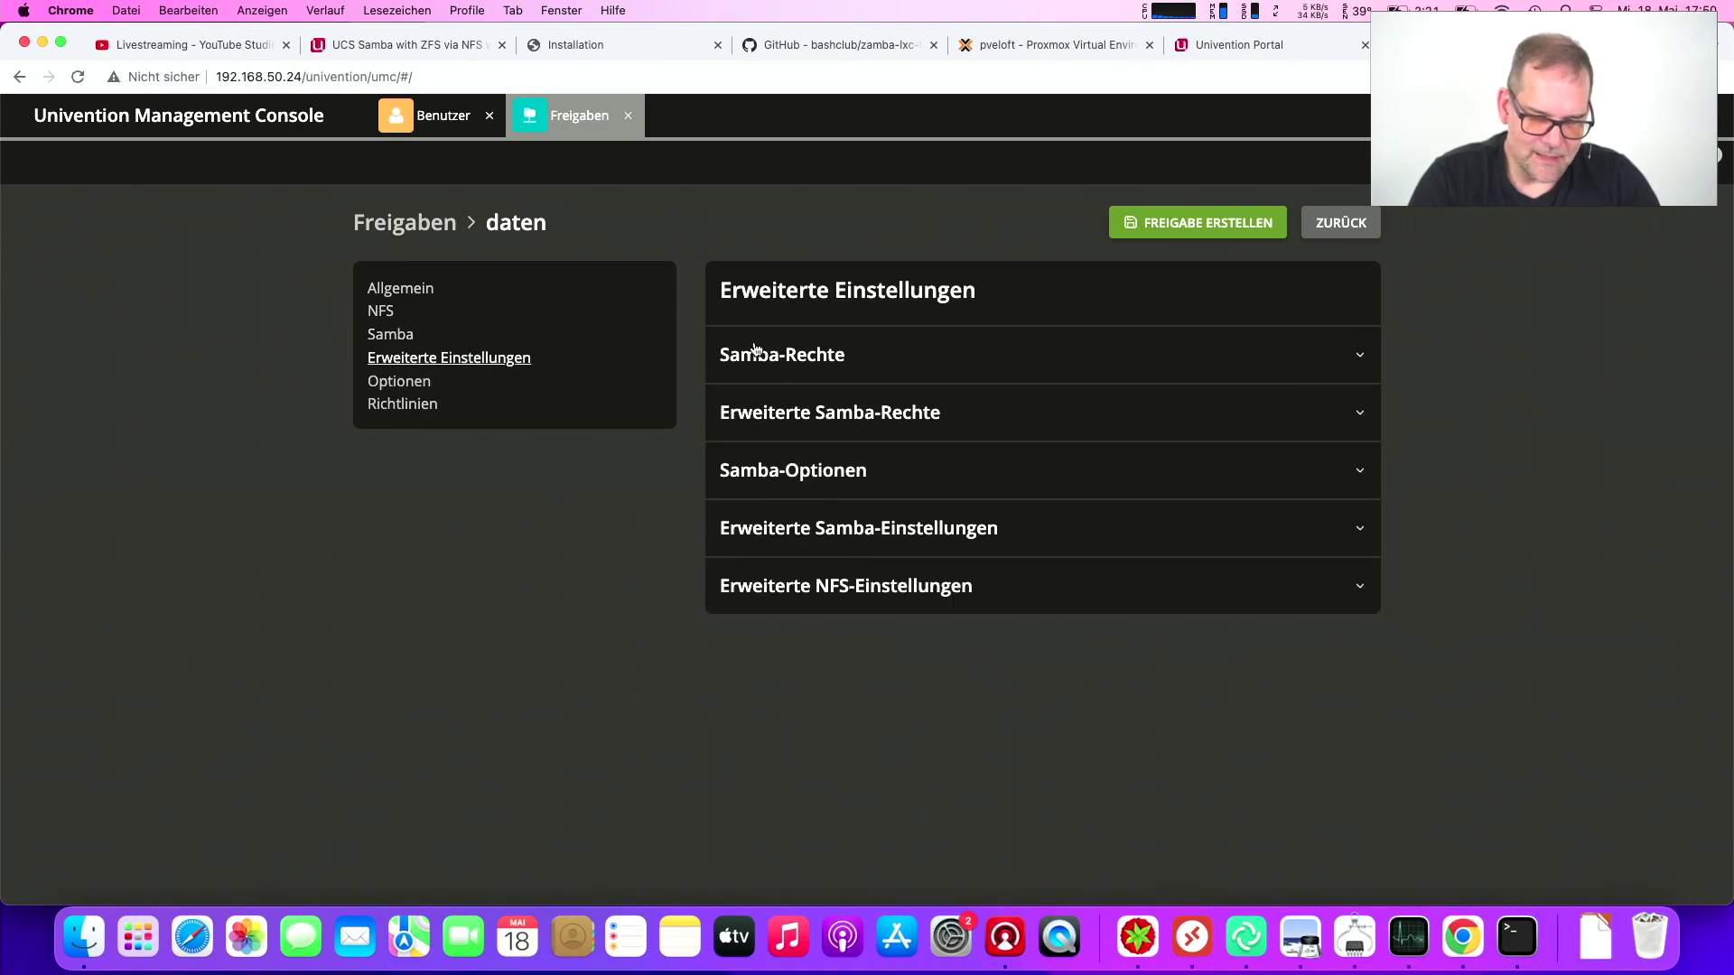
{"action": "left_click", "coordinate": [756, 352]}
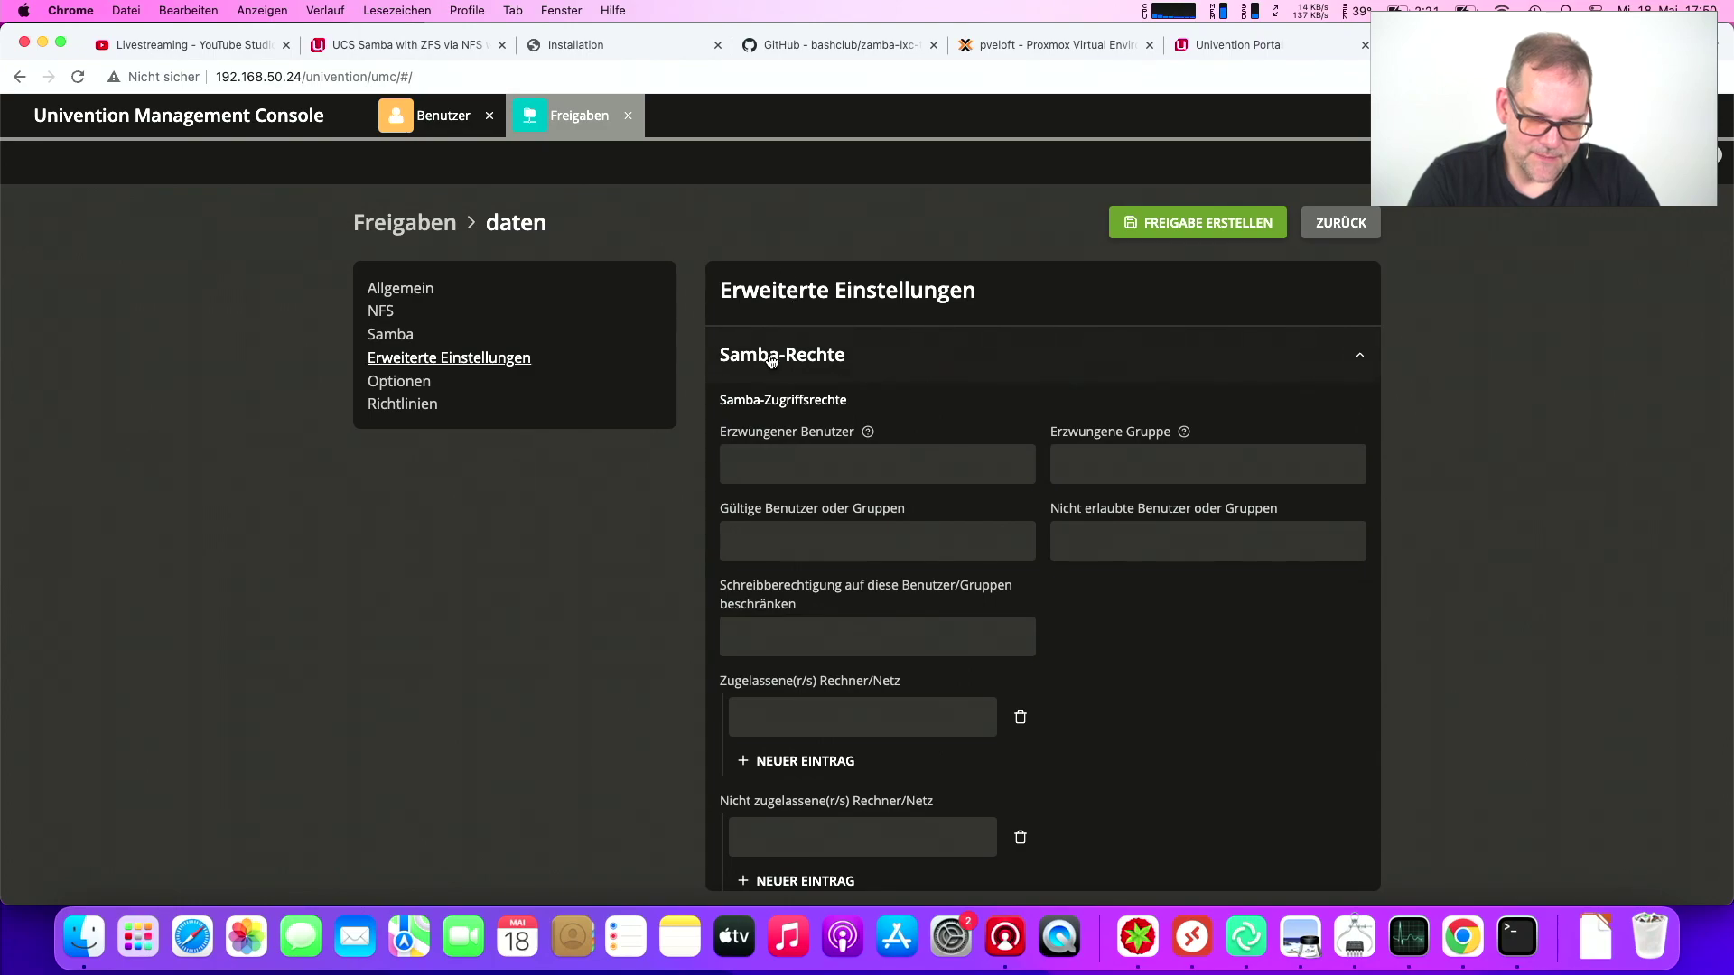
Look through the share's extended Samba rights, Samba options and advanced Samba and NFS settings, and create the share
{"action": "scroll", "coordinate": [992, 499], "scroll_direction": "down", "scroll_amount": 5}
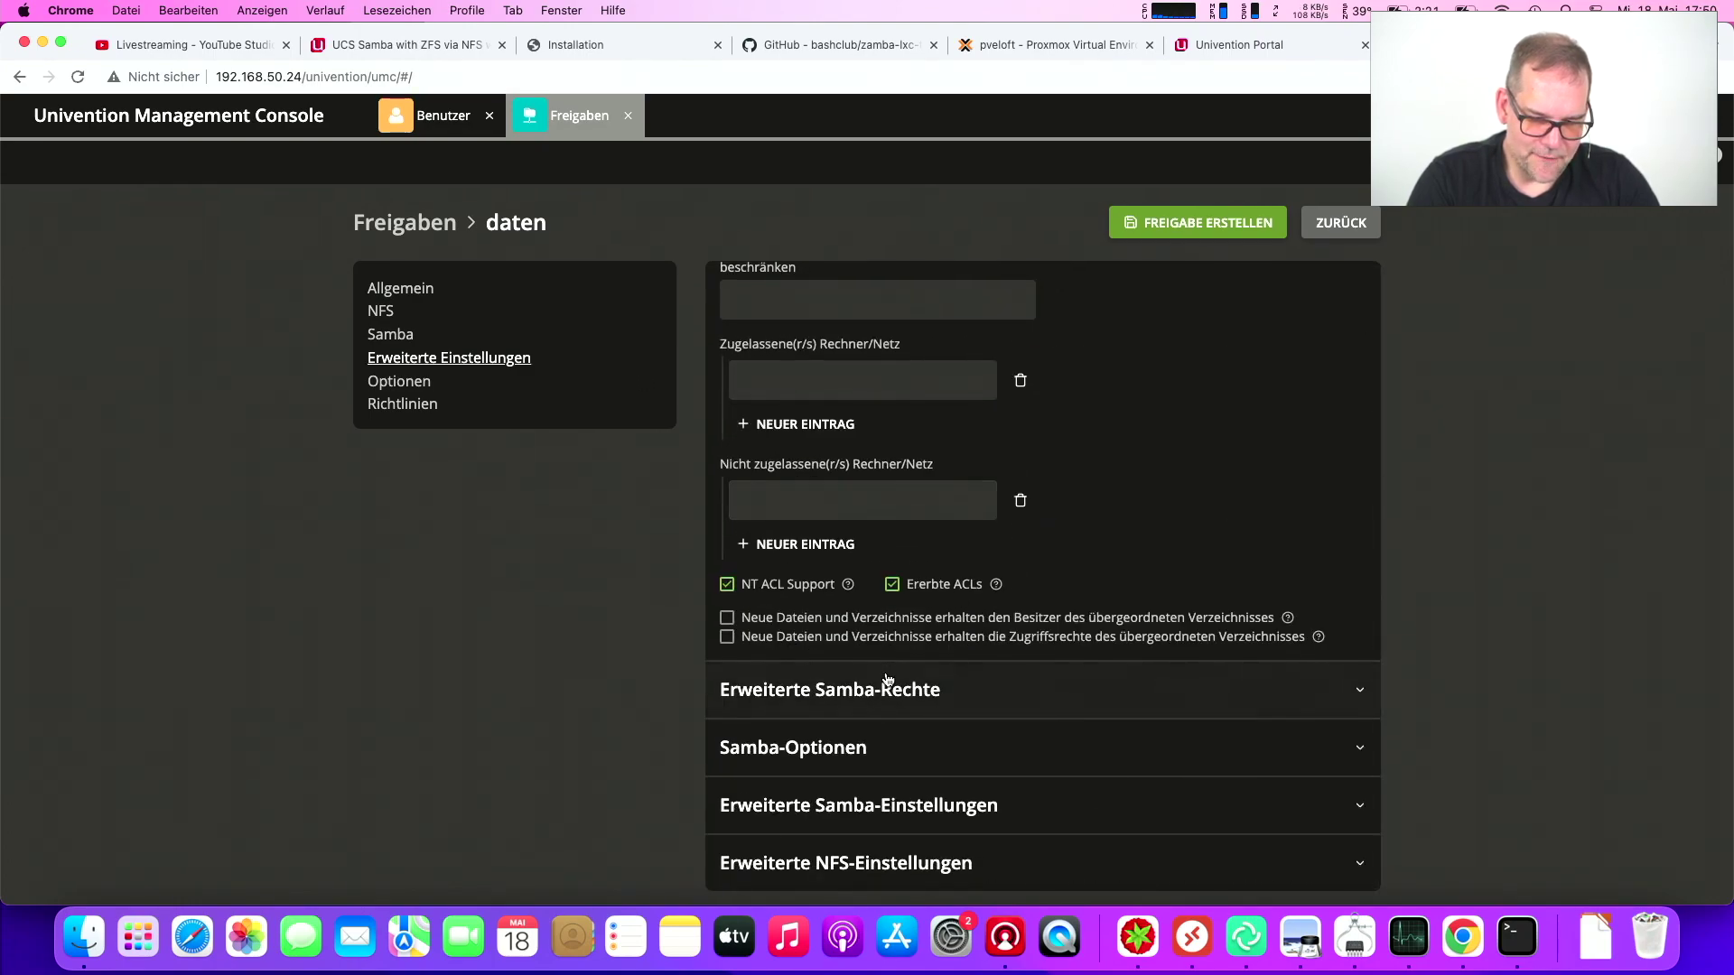
{"action": "left_click", "coordinate": [887, 685]}
{"action": "scroll", "coordinate": [887, 680], "scroll_direction": "down", "scroll_amount": 7}
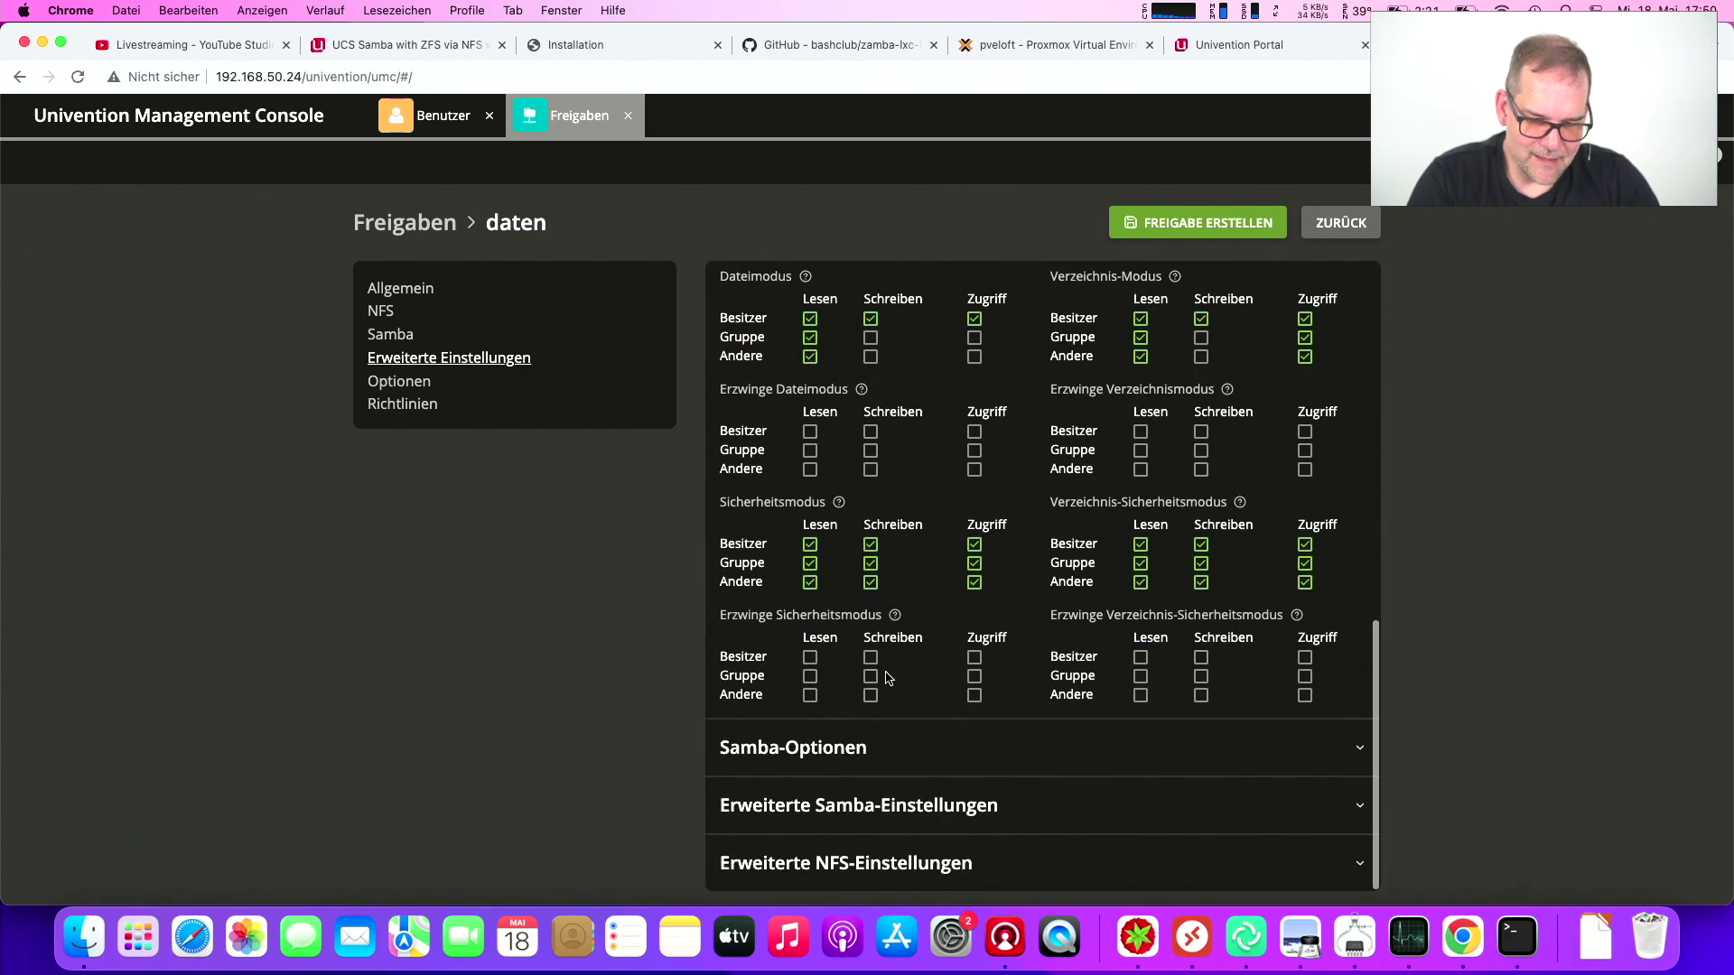
{"action": "left_click", "coordinate": [872, 754]}
{"action": "scroll", "coordinate": [871, 755], "scroll_direction": "down", "scroll_amount": 6}
{"action": "left_click", "coordinate": [867, 800]}
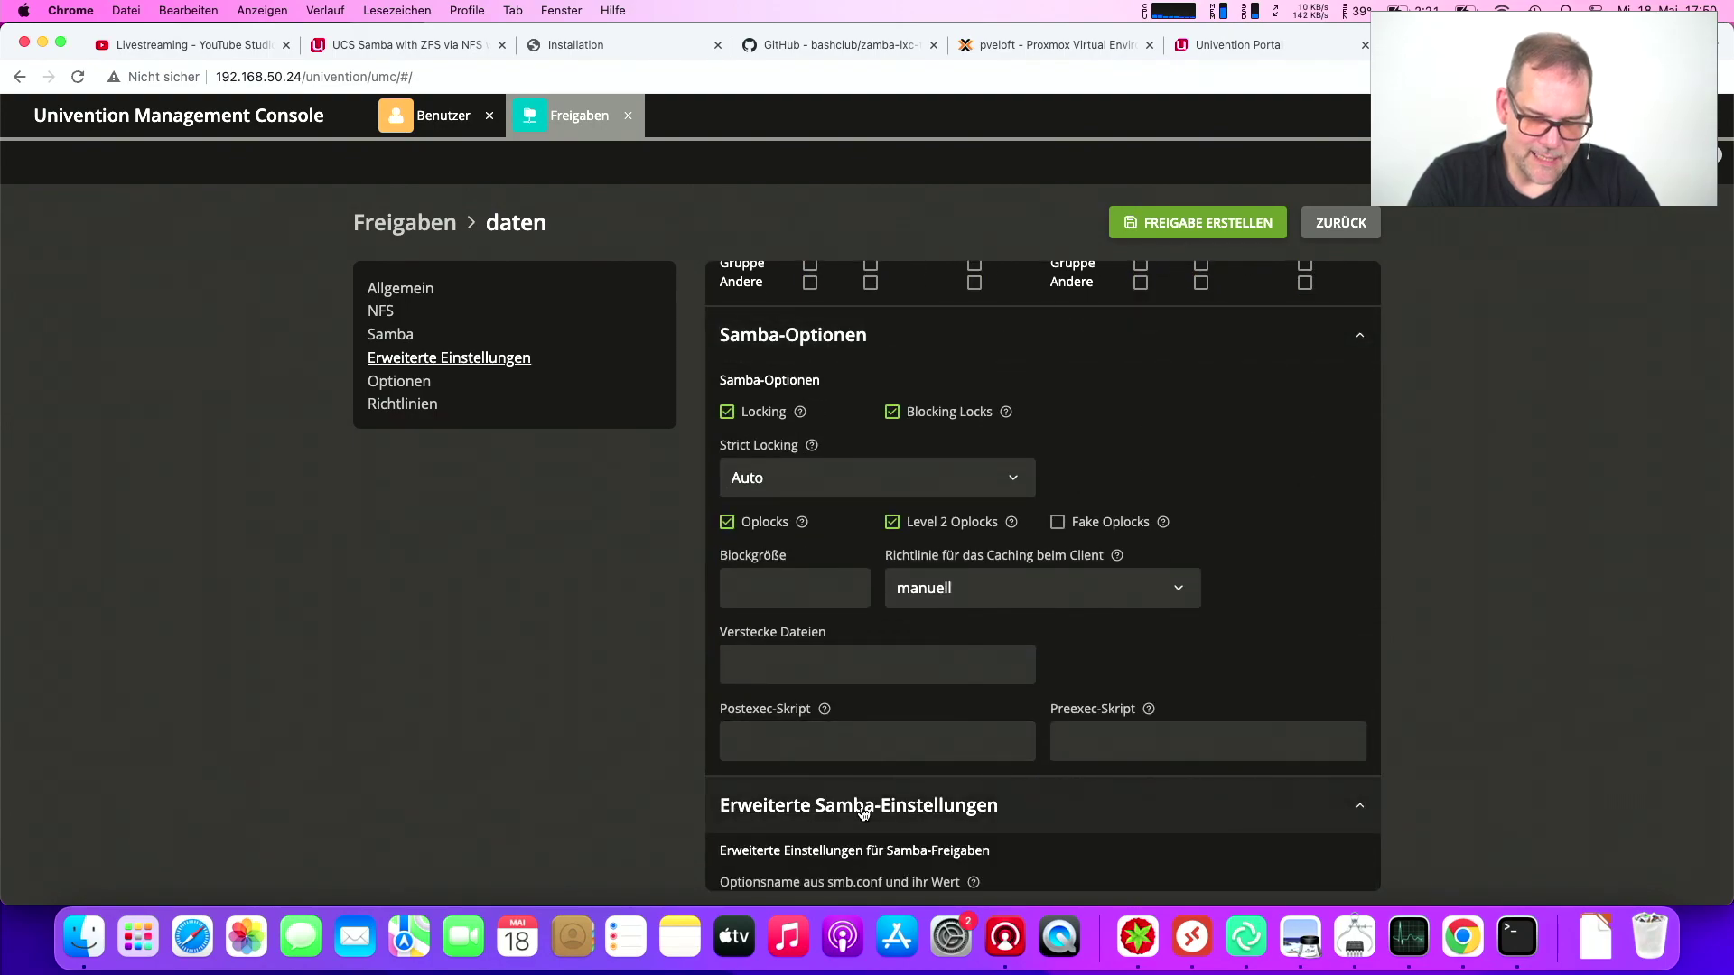
{"action": "scroll", "coordinate": [865, 808], "scroll_direction": "down", "scroll_amount": 3}
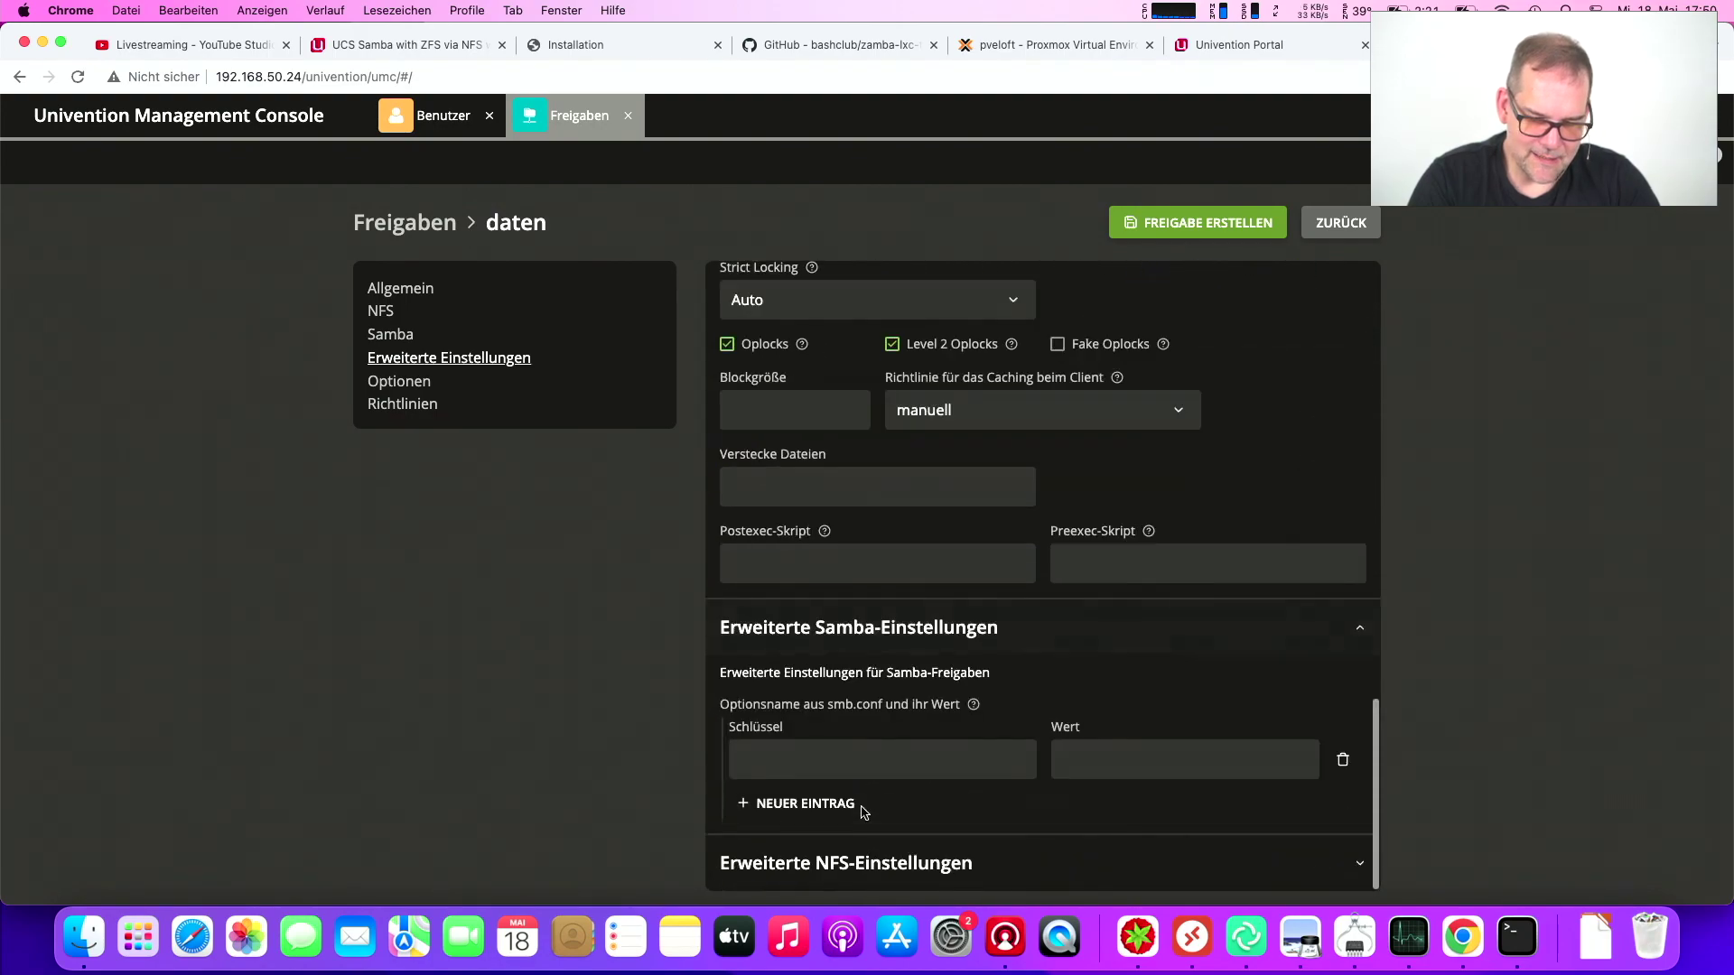
{"action": "left_click", "coordinate": [860, 861]}
{"action": "scroll", "coordinate": [860, 861], "scroll_direction": "down", "scroll_amount": 3}
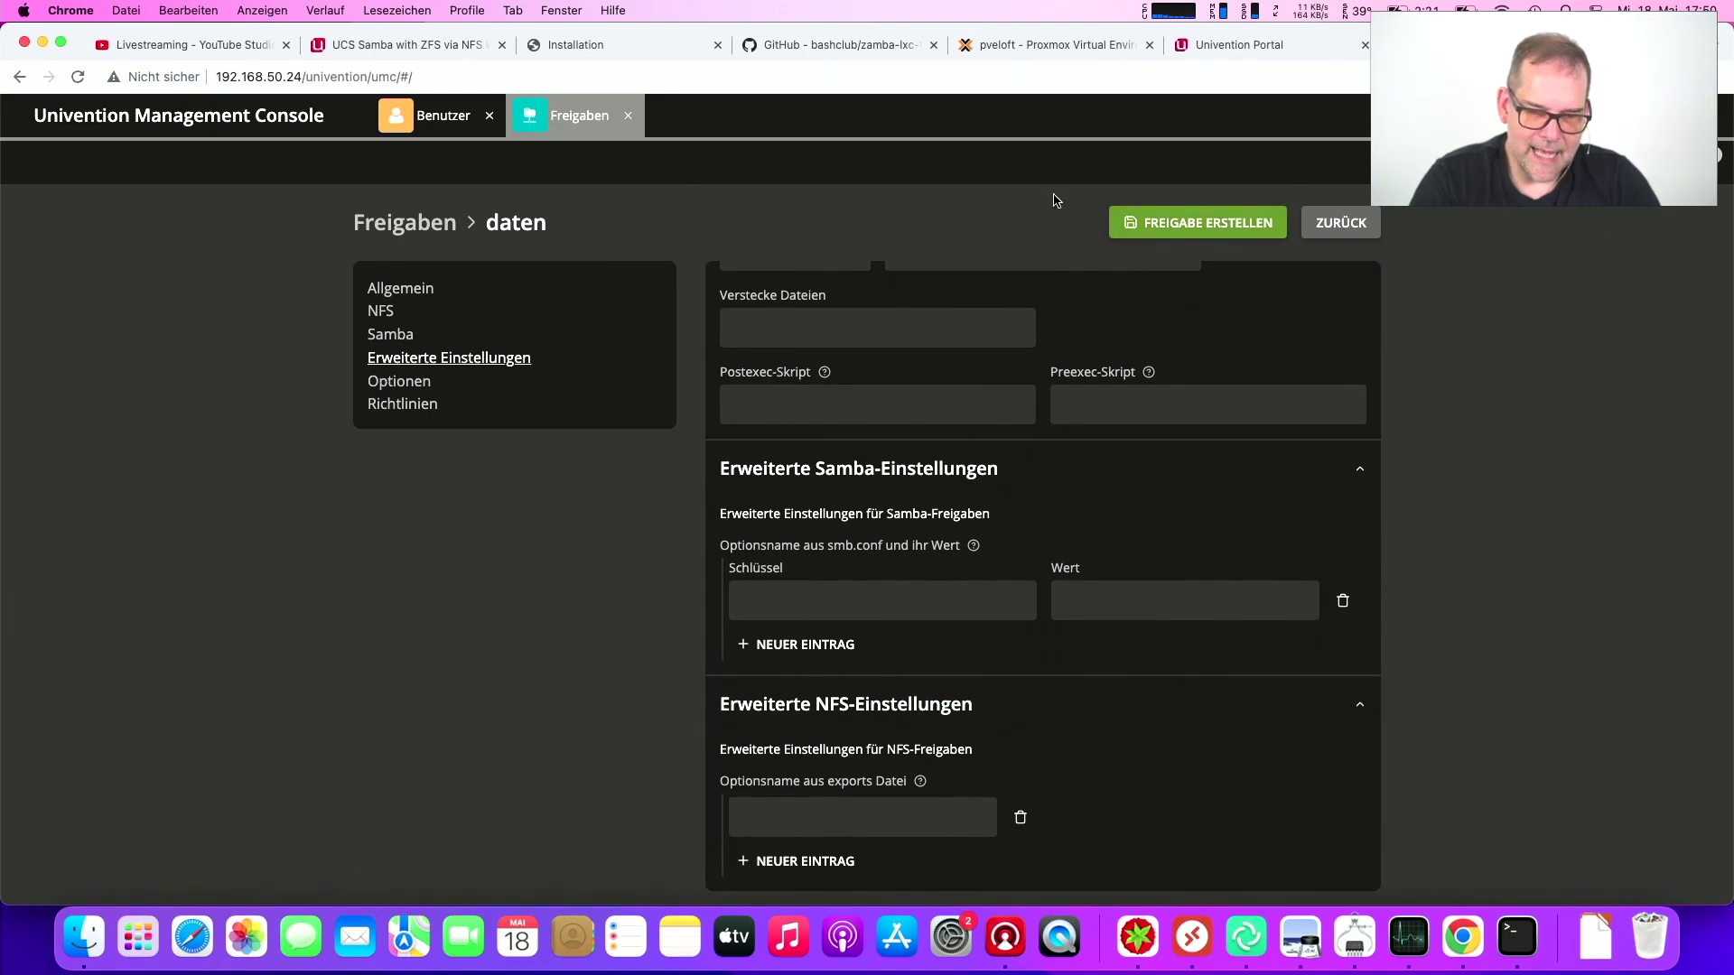
{"action": "left_click", "coordinate": [1194, 223]}
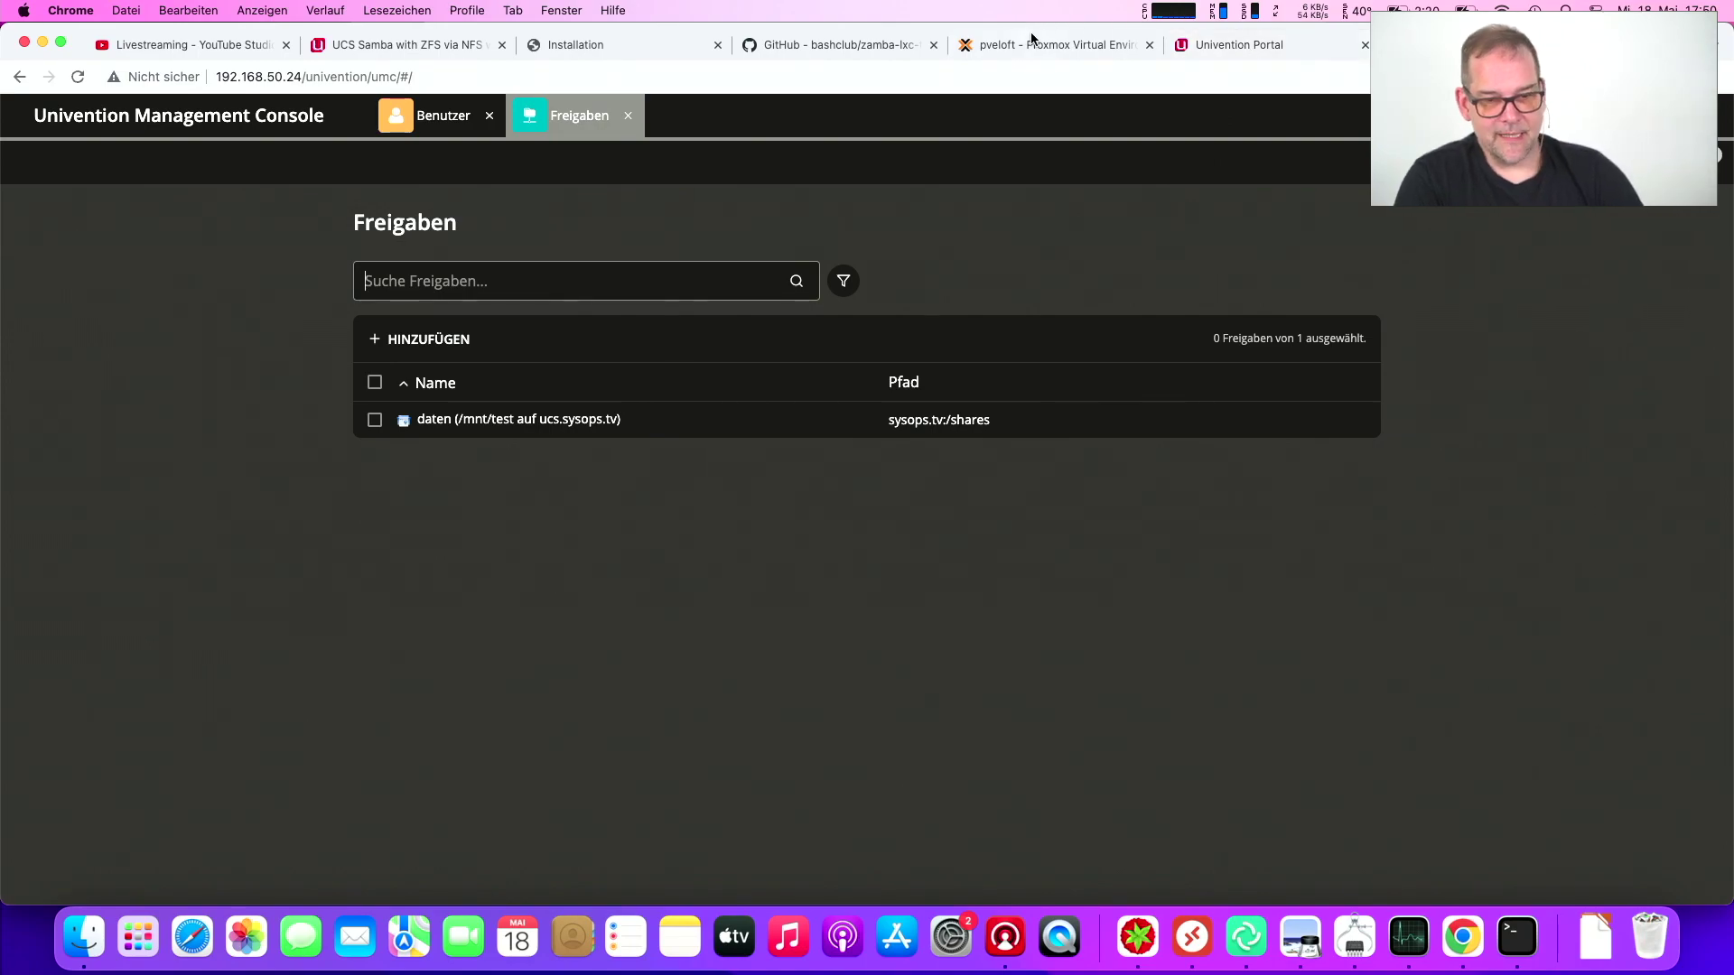
Switch to Proxmox, show the console of VM 108 (WIN-Workhop) and narrow the server tree
{"action": "left_click", "coordinate": [1217, 46]}
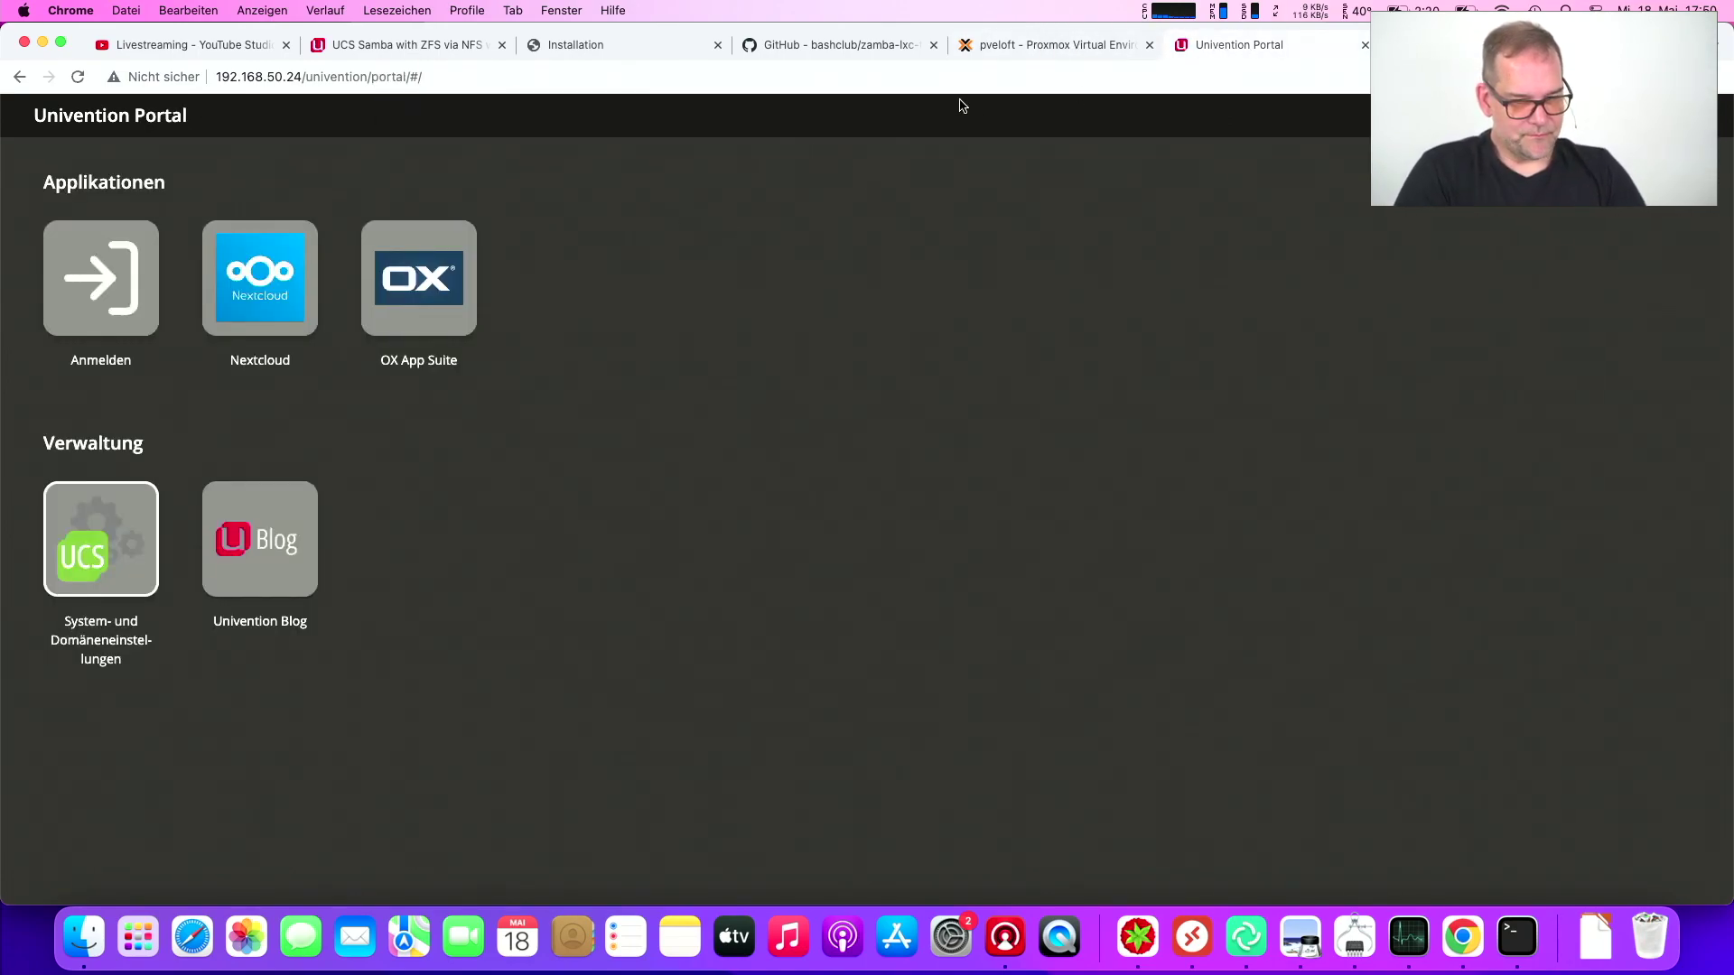
{"action": "left_click", "coordinate": [1047, 42]}
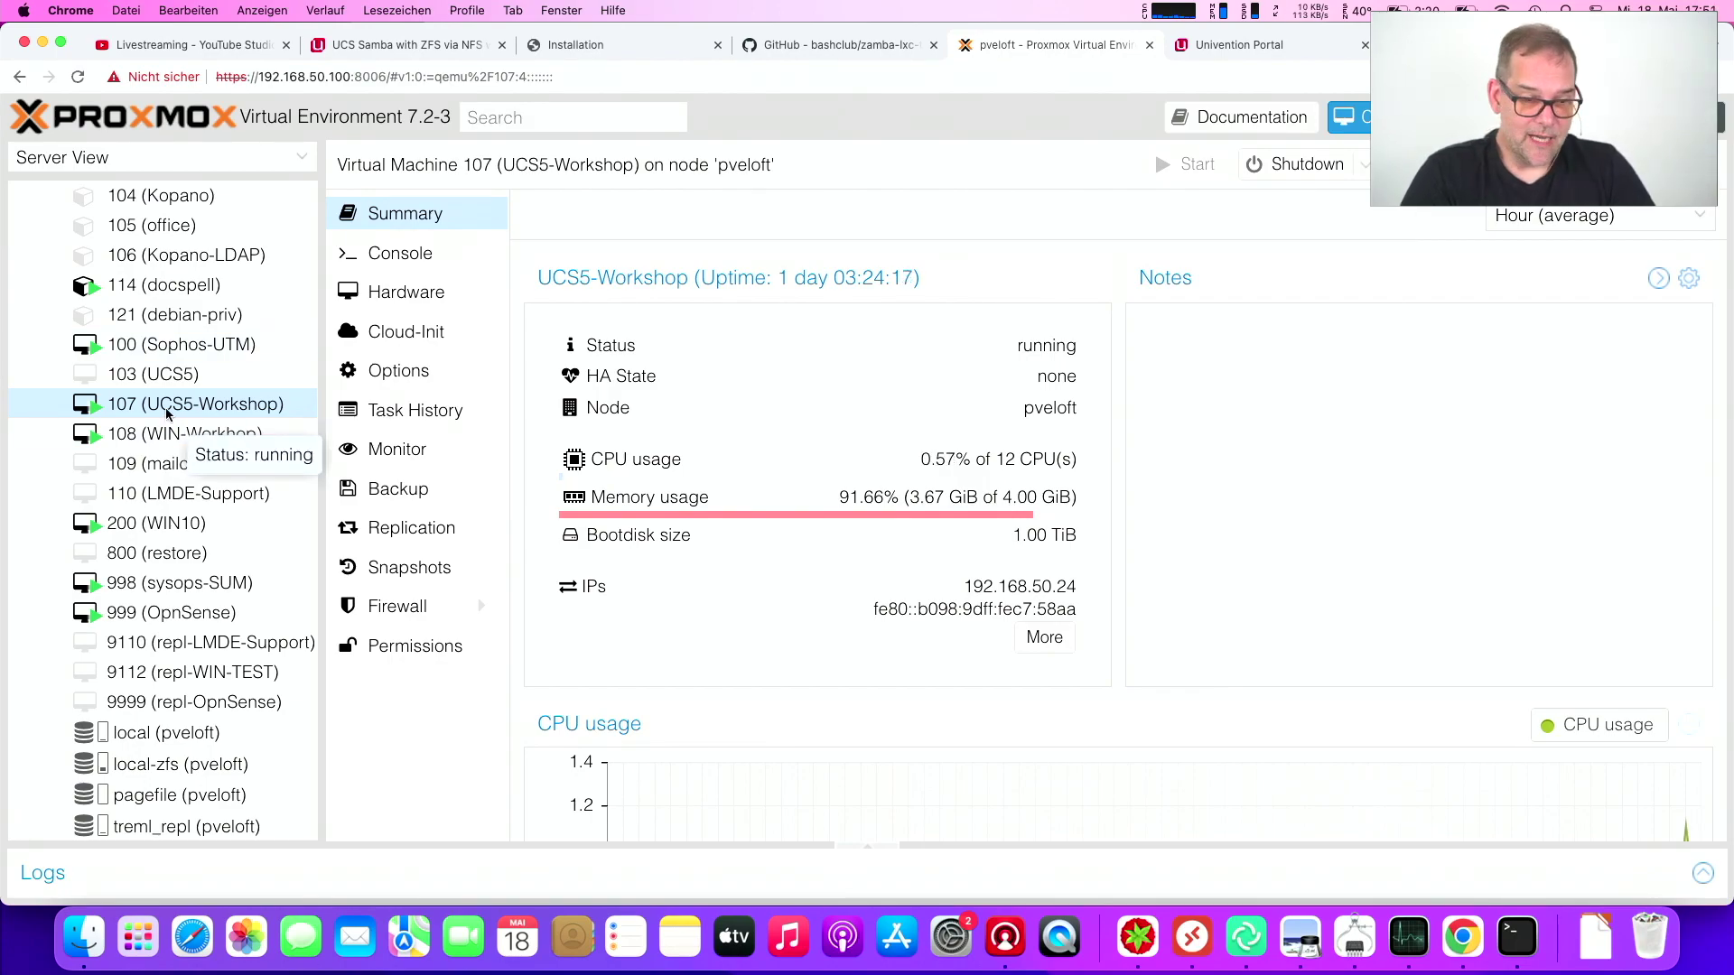
{"action": "left_click", "coordinate": [409, 255]}
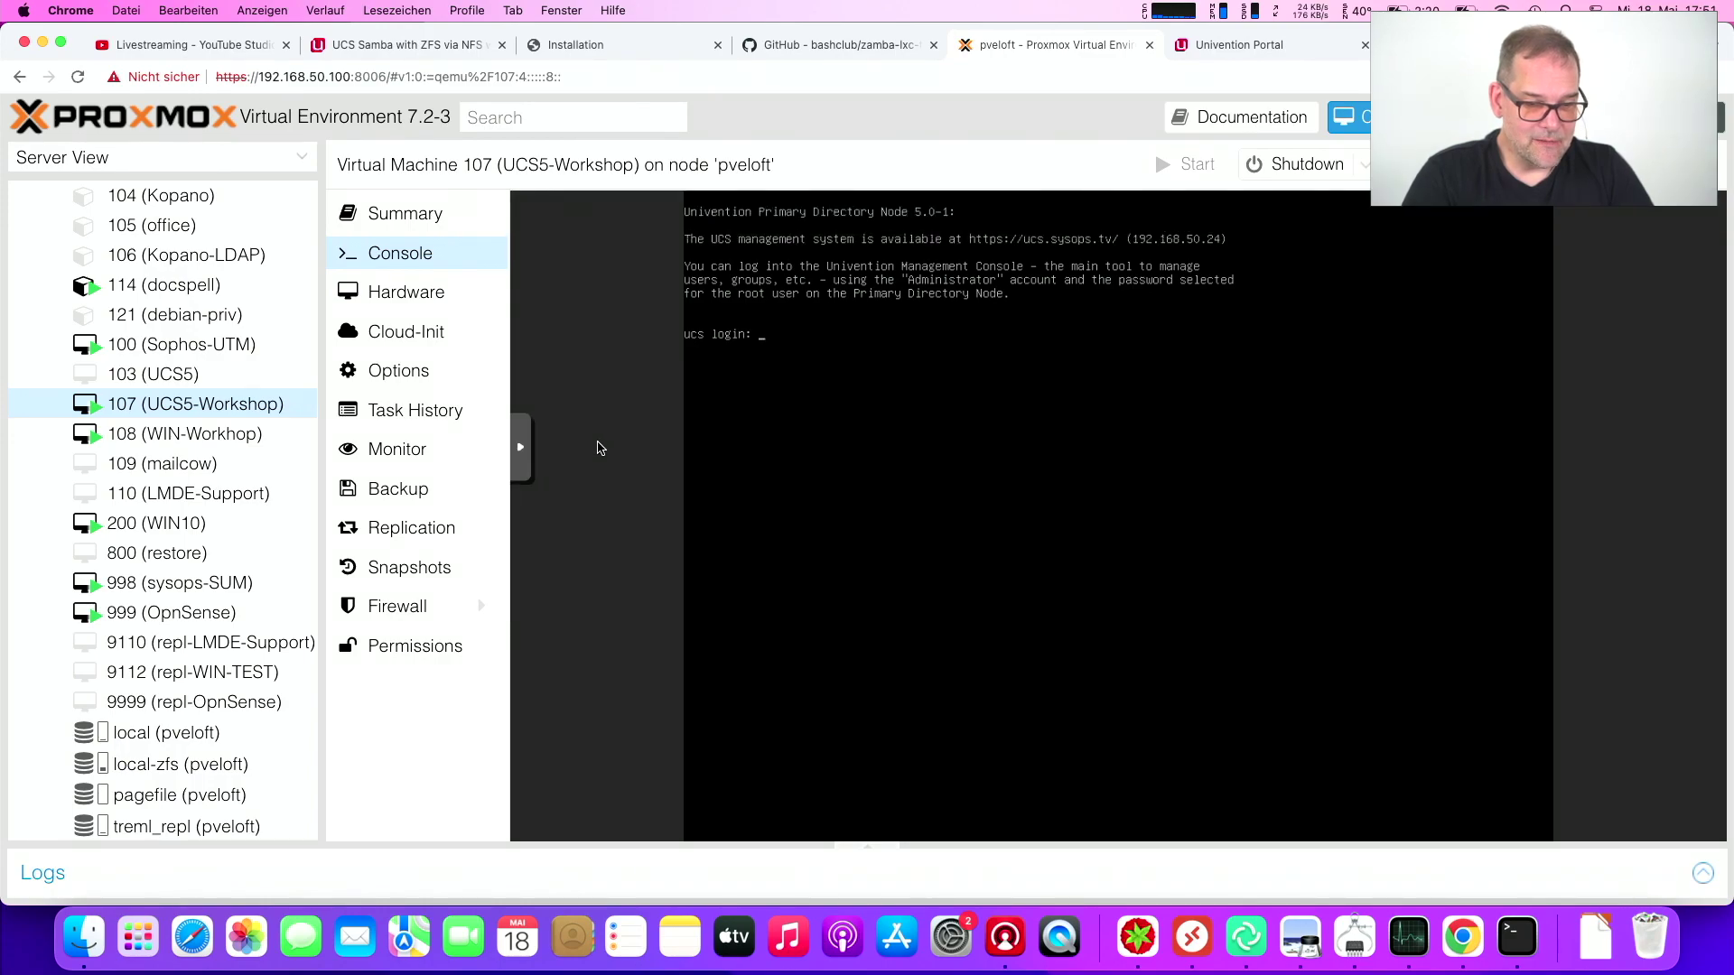
{"action": "left_click", "coordinate": [263, 433]}
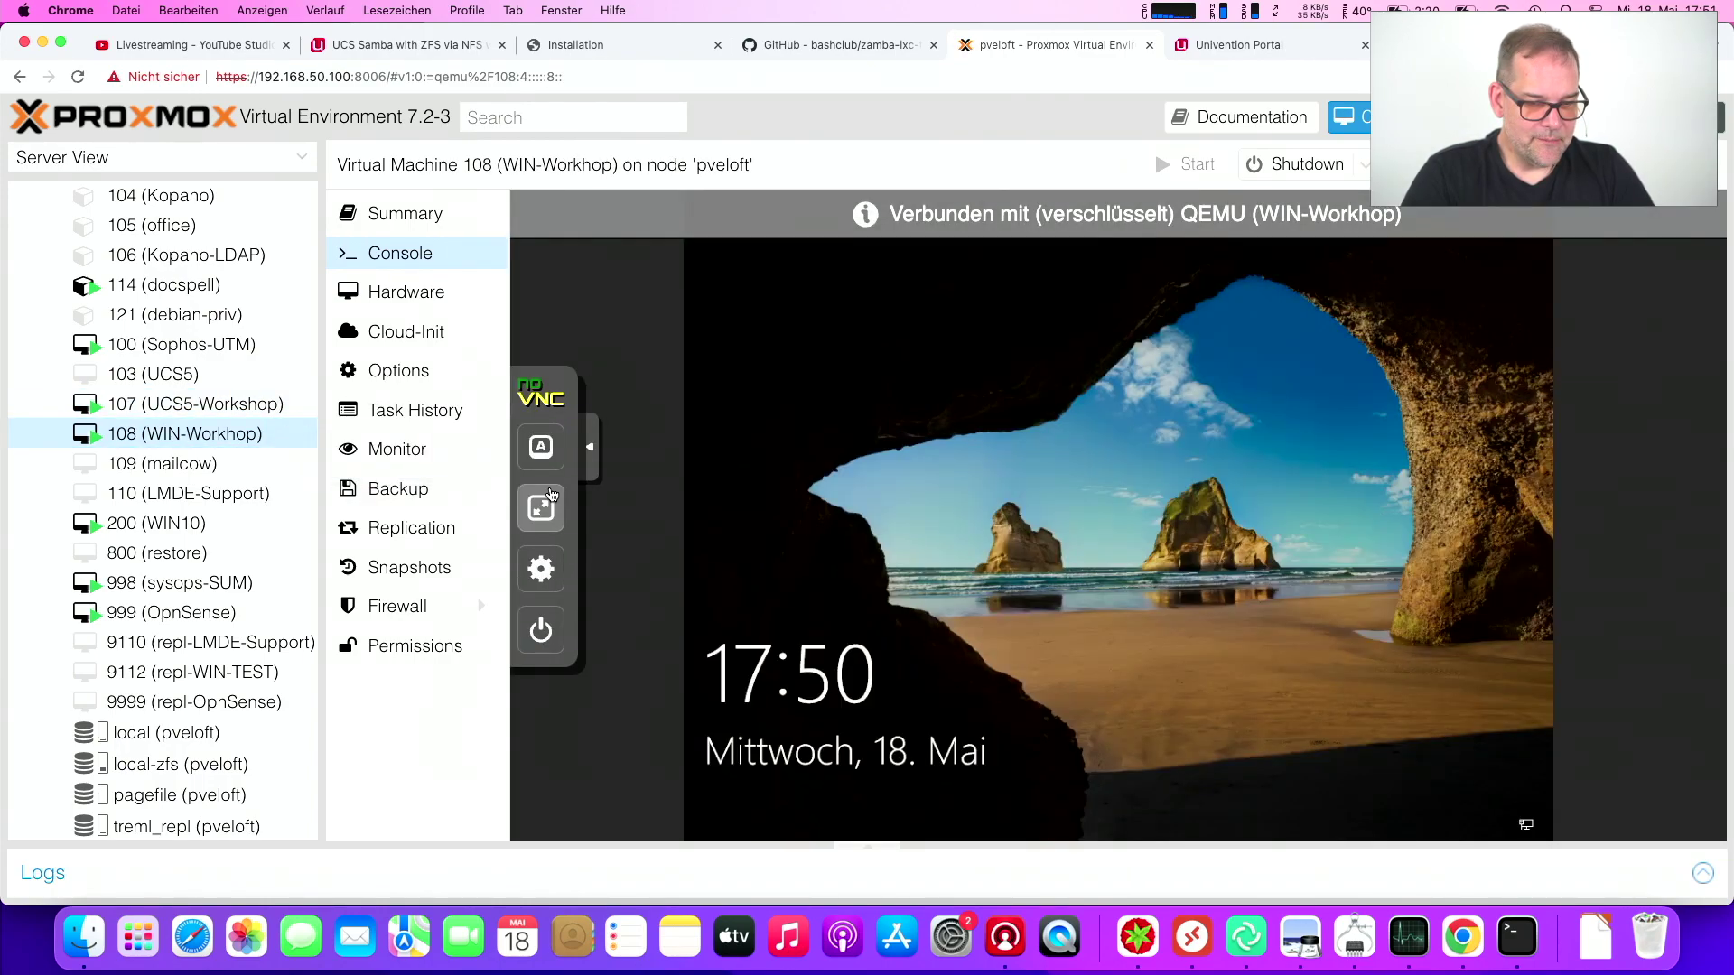
{"action": "left_click_drag", "start_coordinate": [318, 456], "coordinate": [197, 452]}
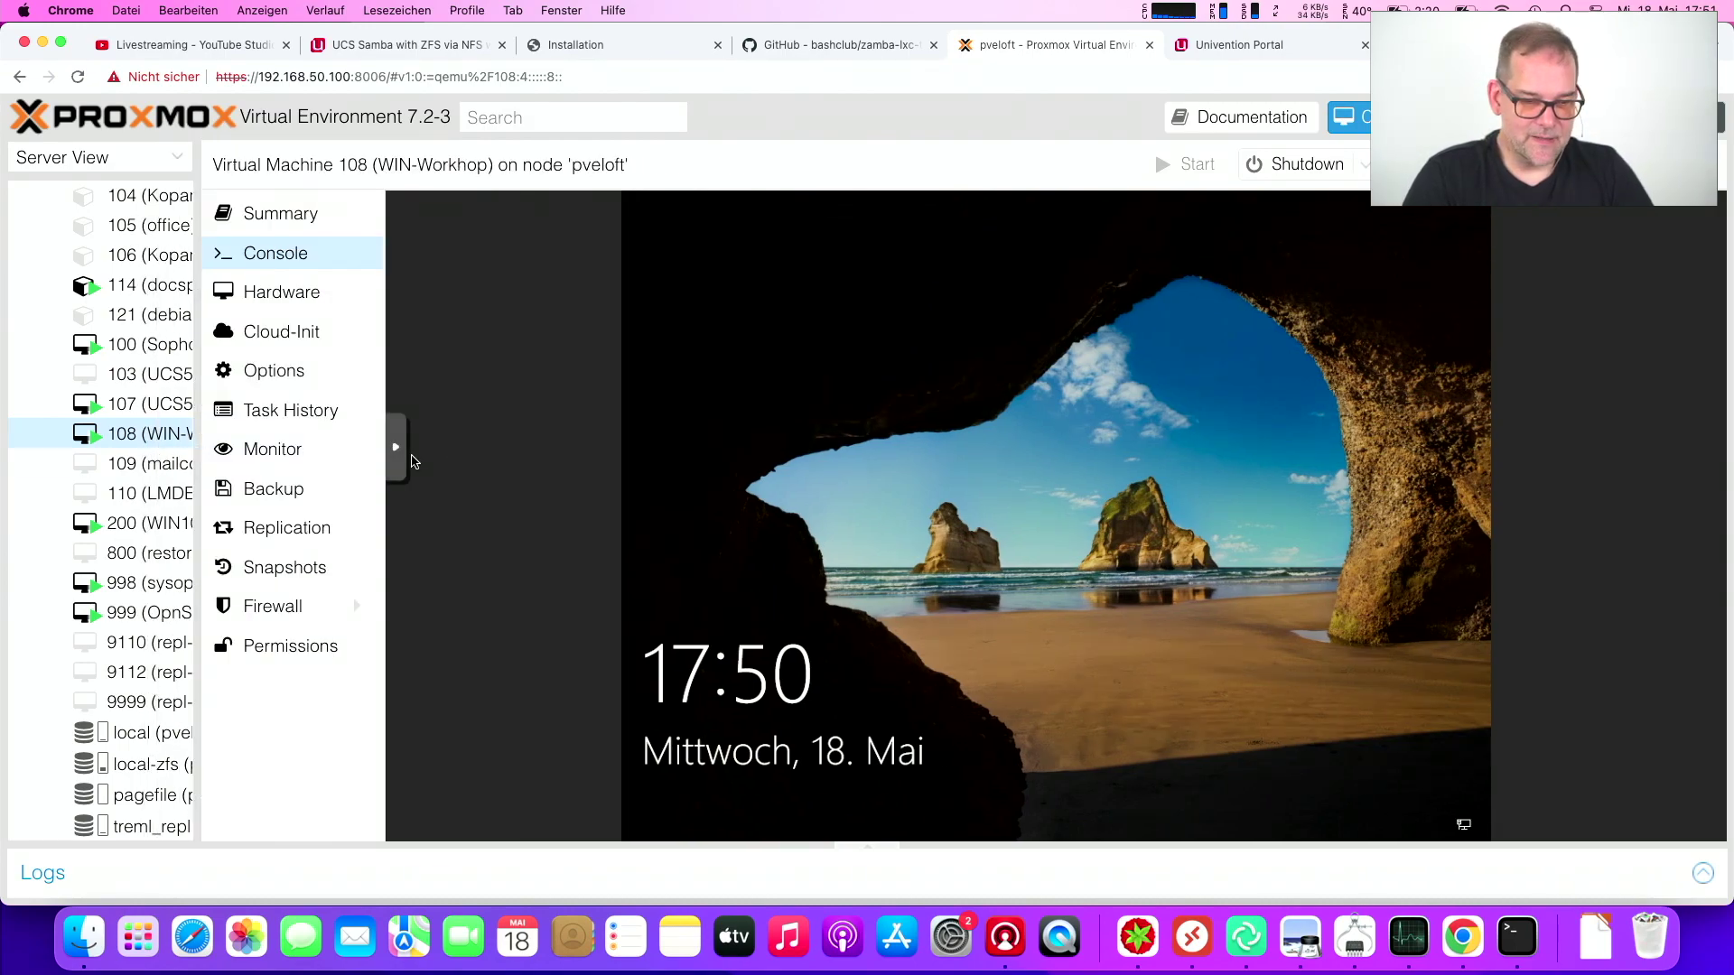
Unlock the Windows VM through its noVNC console and sign in as Administrator with the account password
{"action": "left_click", "coordinate": [397, 449]}
{"action": "left_click", "coordinate": [416, 446]}
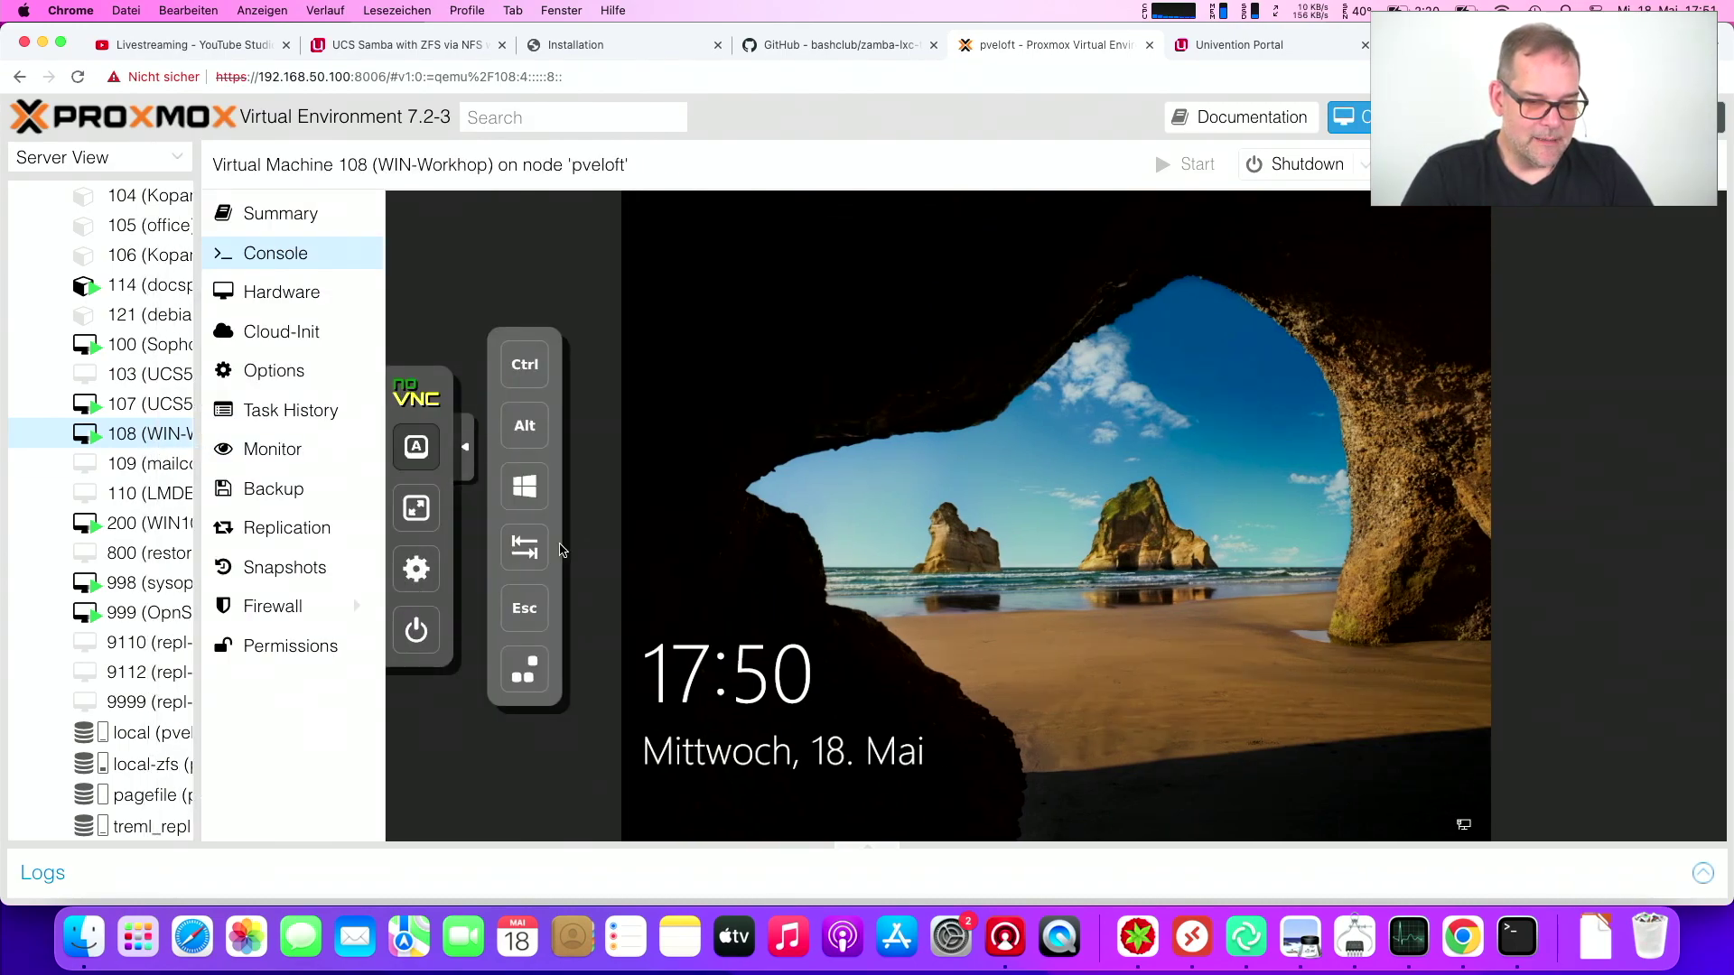
{"action": "left_click", "coordinate": [540, 679]}
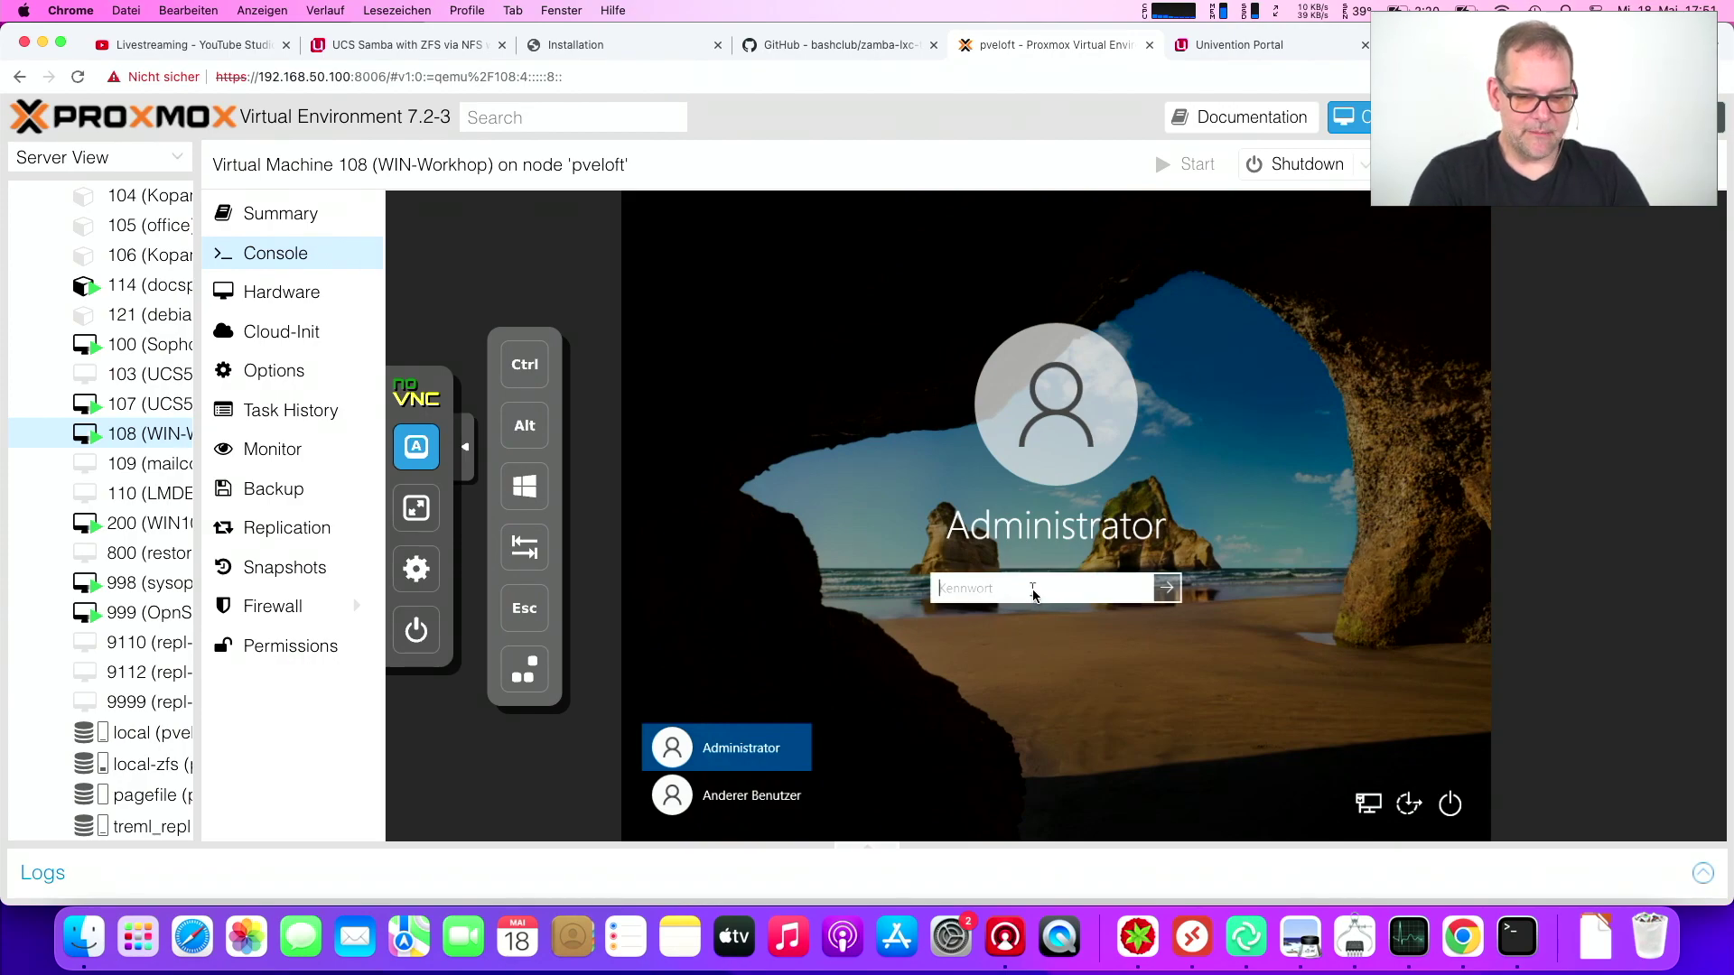
{"action": "type", "text": "••••••••"}
{"action": "key", "text": "Return"}
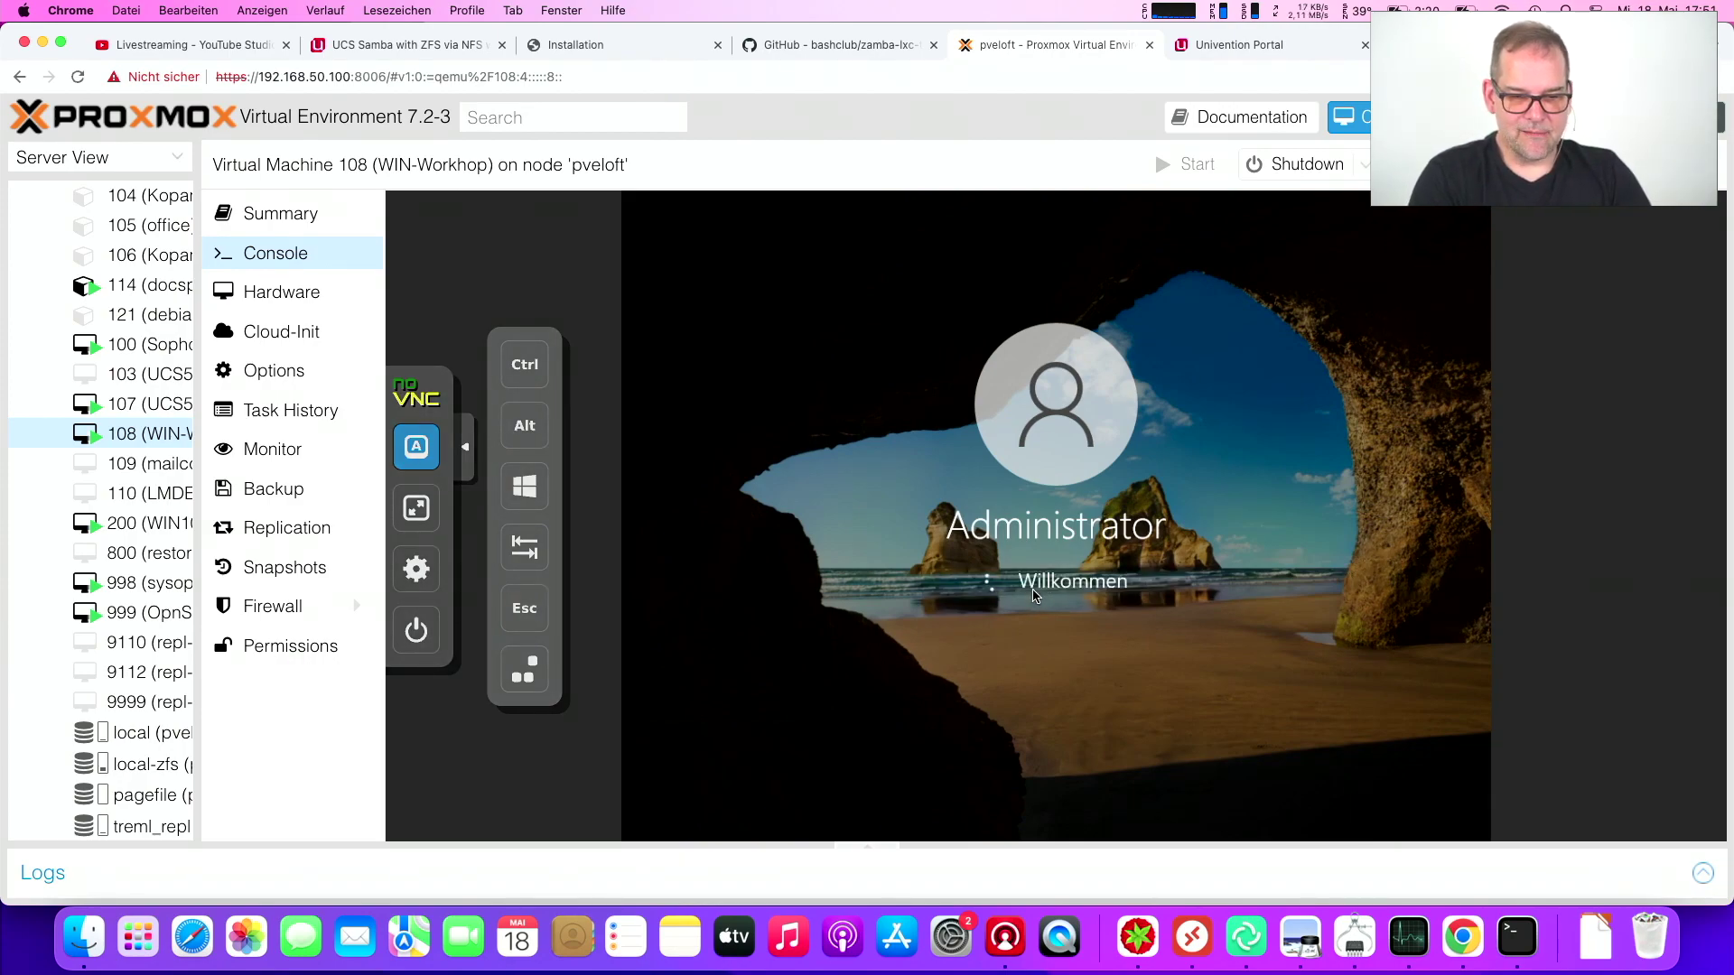
{"action": "left_click", "coordinate": [470, 453]}
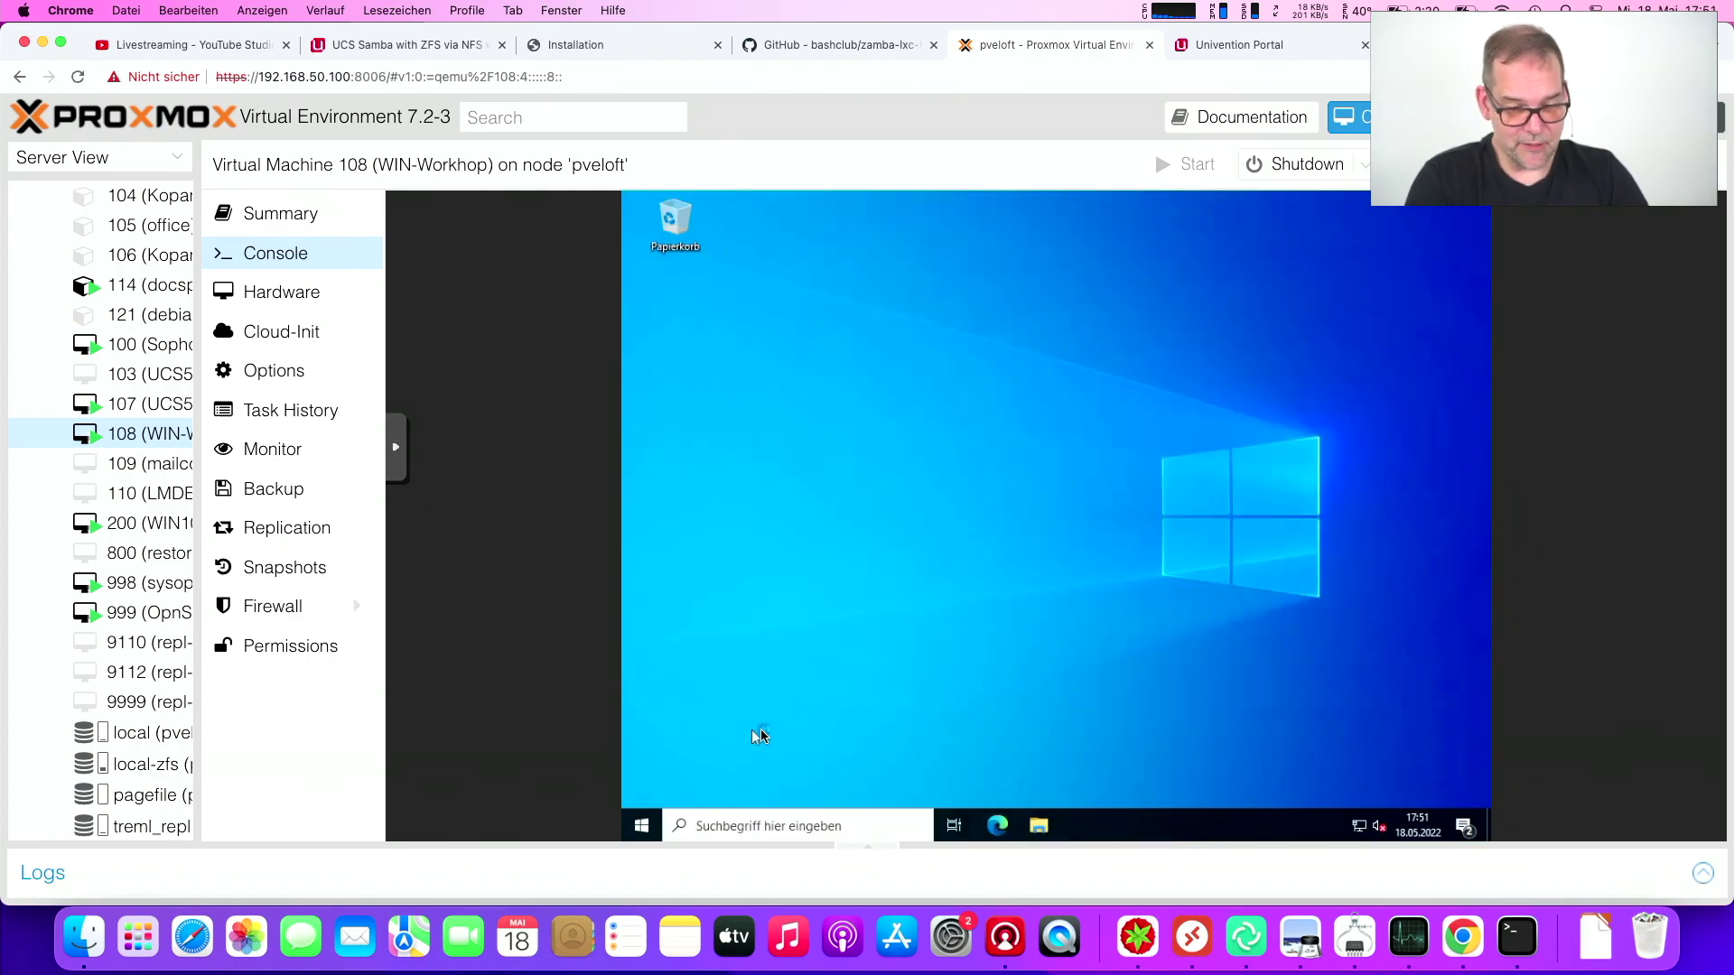
Open the network path \\sysops.tv on the Windows VM to browse the server's shares
{"action": "left_click", "coordinate": [642, 826]}
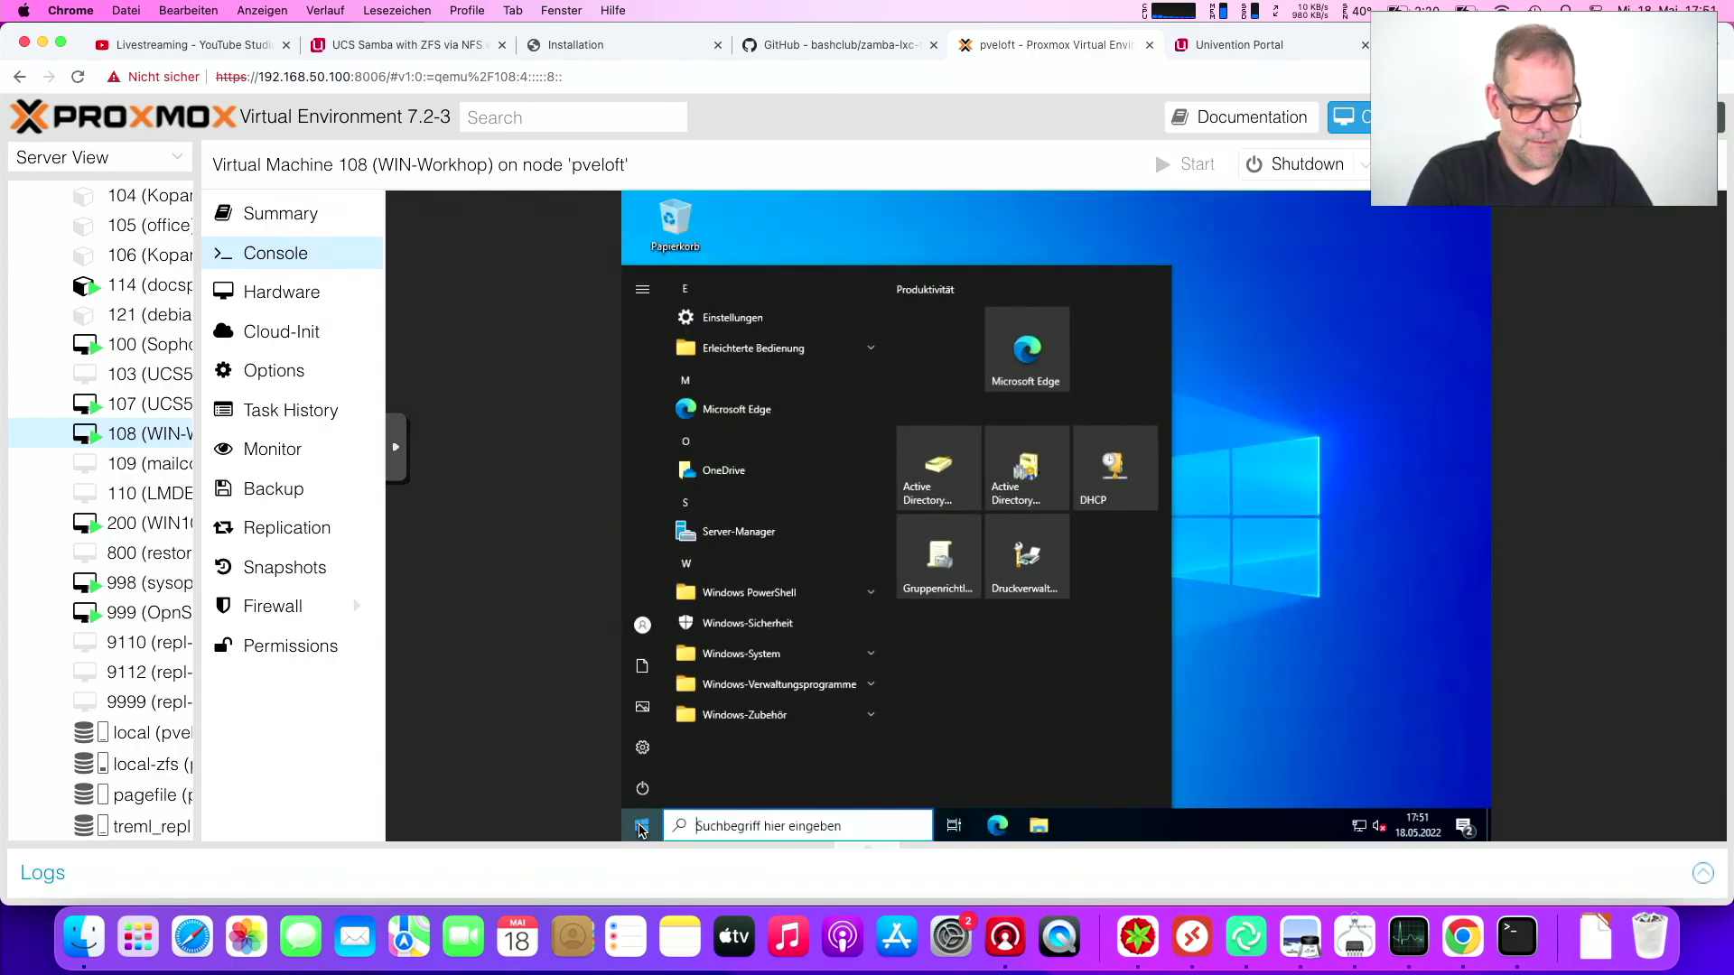
{"action": "type", "text": "\\\\"}
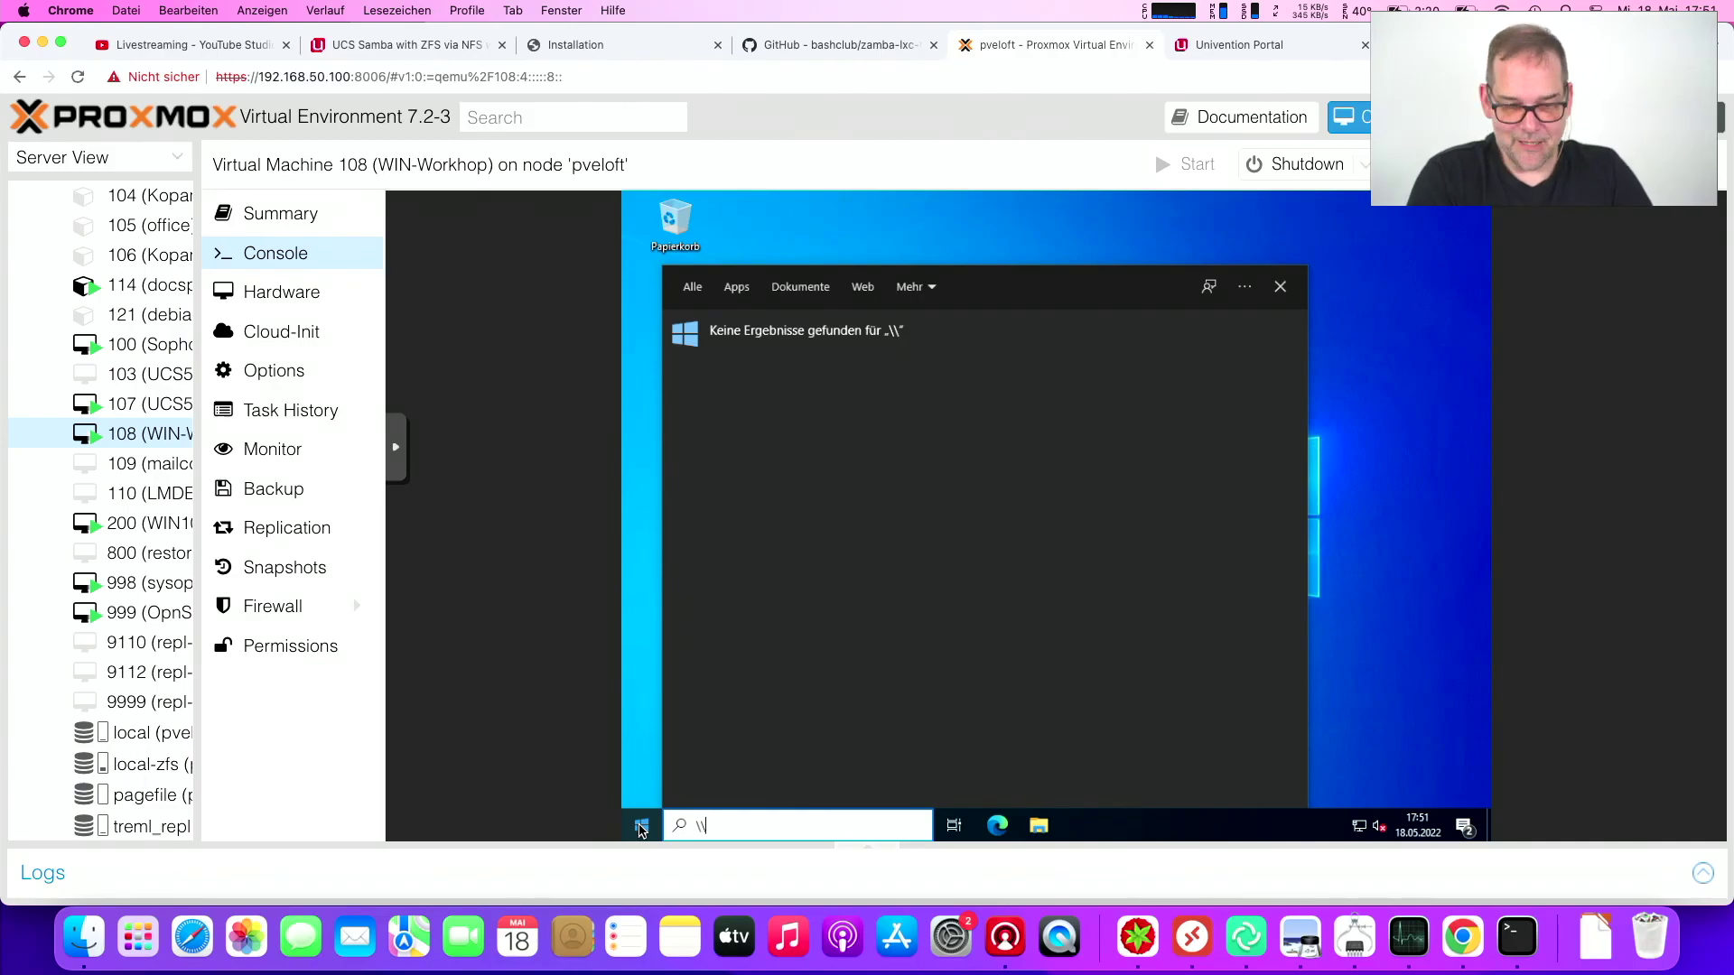
{"action": "type", "text": "sysops.tv"}
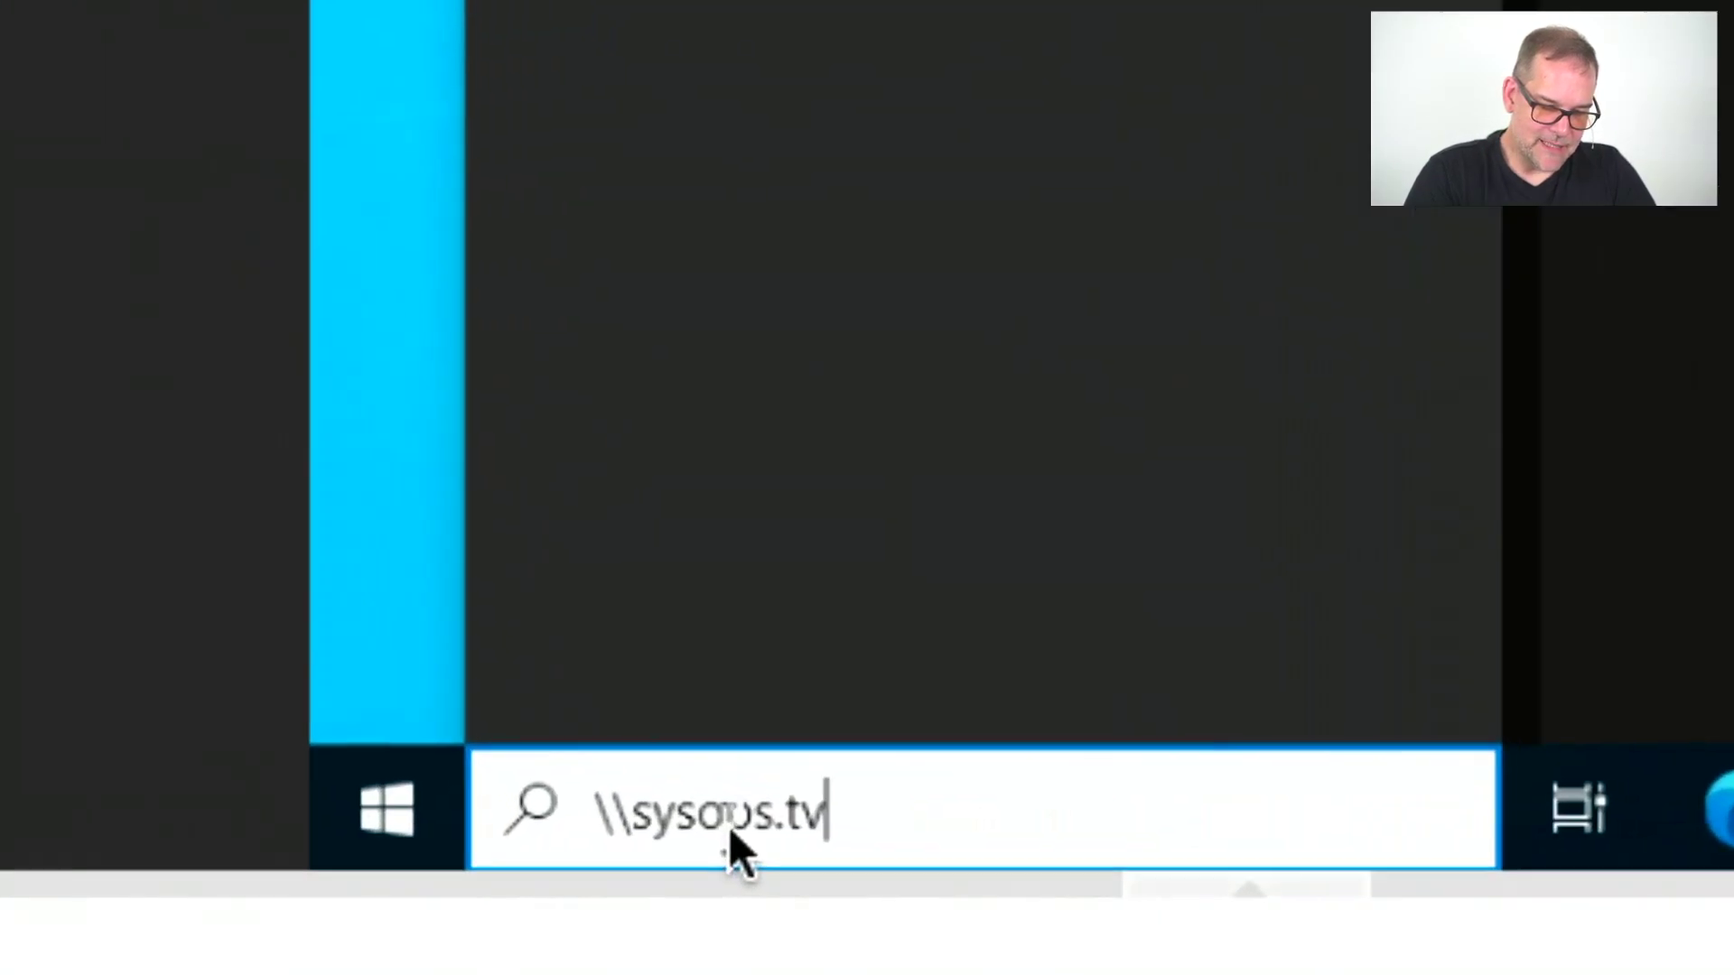
{"action": "key", "text": "Return"}
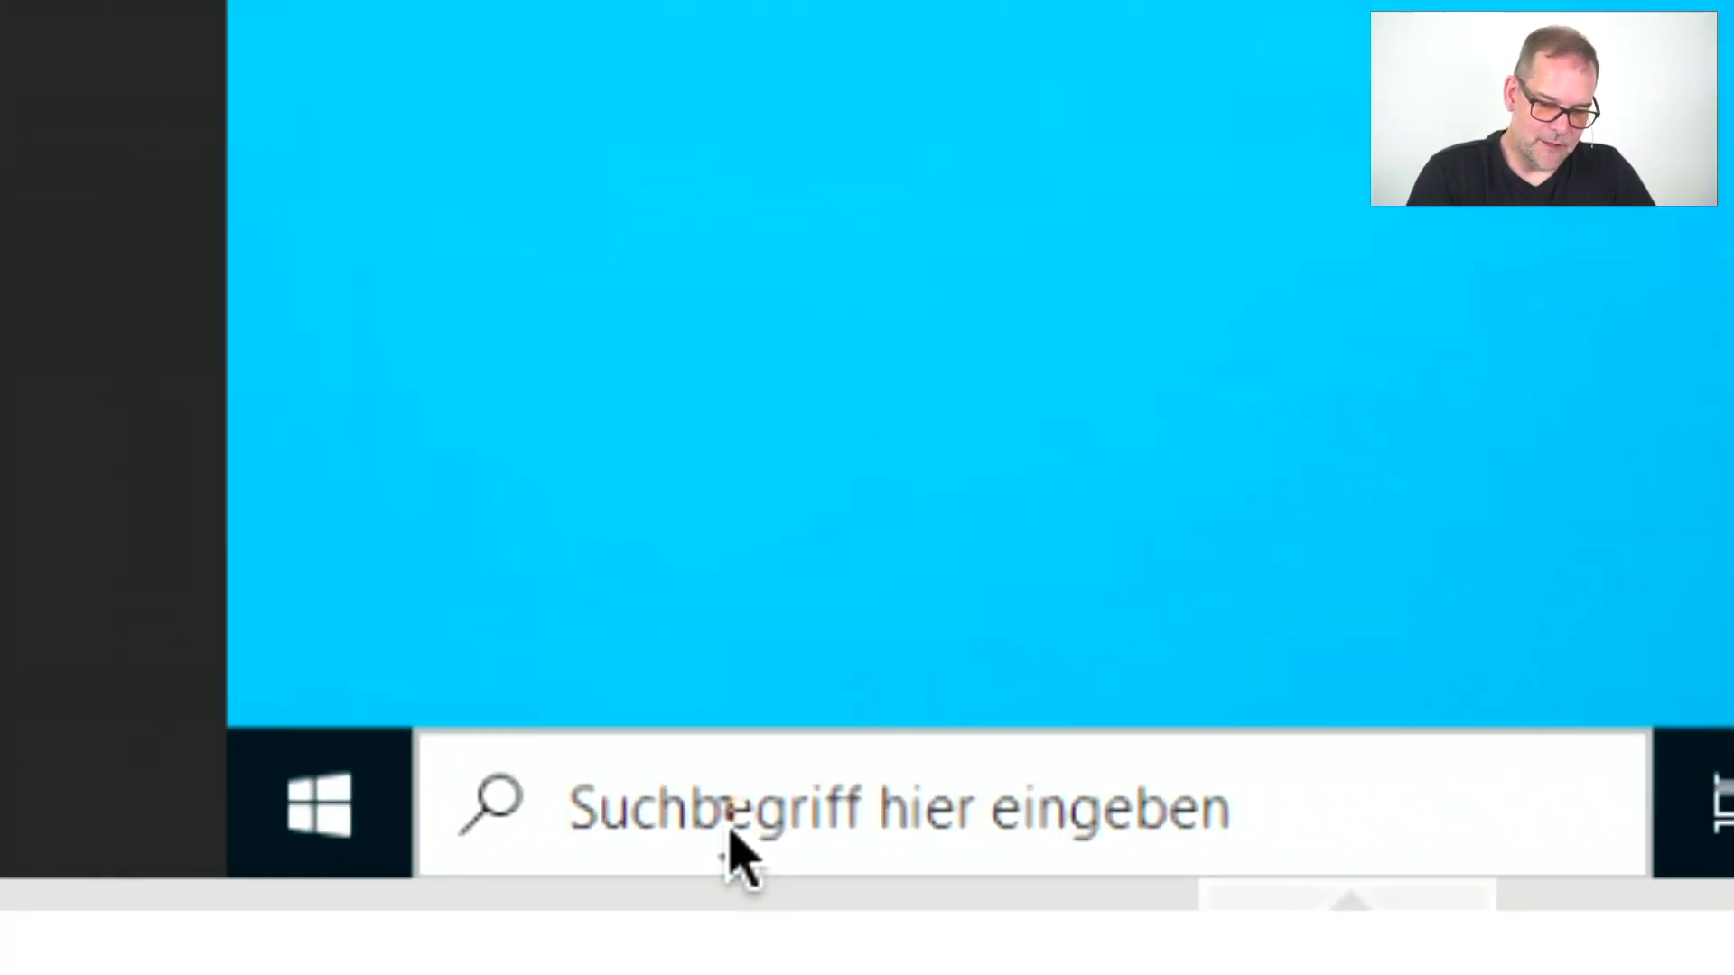
{"action": "left_click", "coordinate": [732, 832]}
{"action": "type", "text": "\\"}
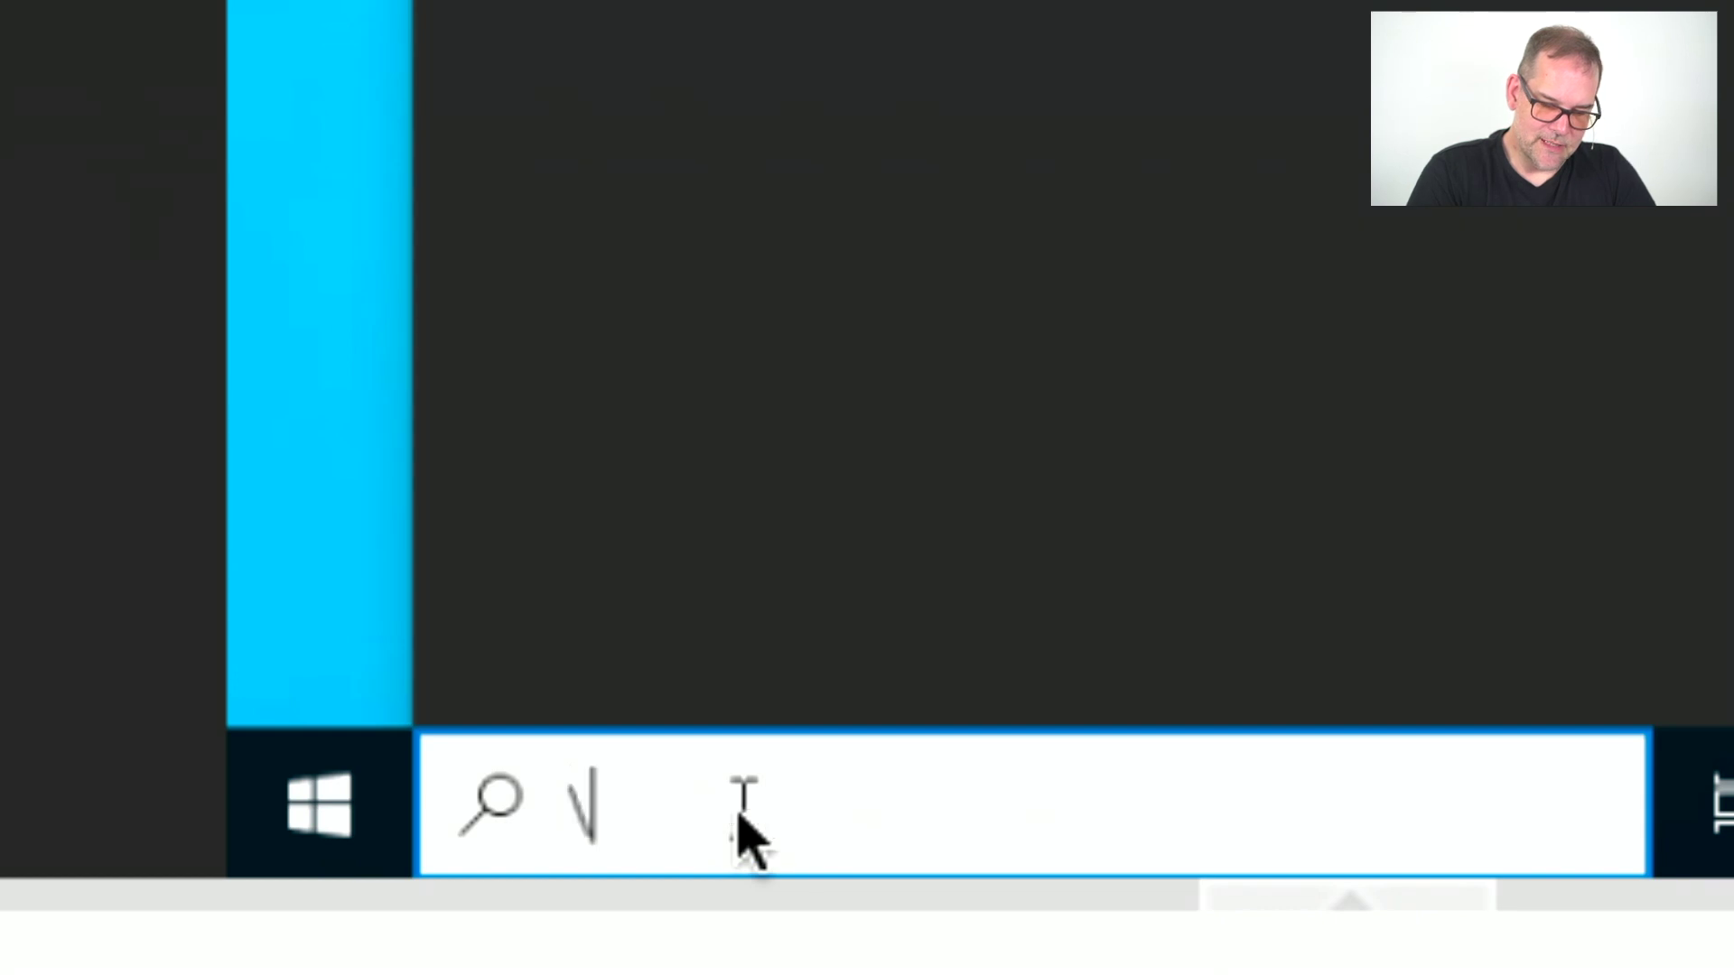
{"action": "type", "text": "sysops.t"}
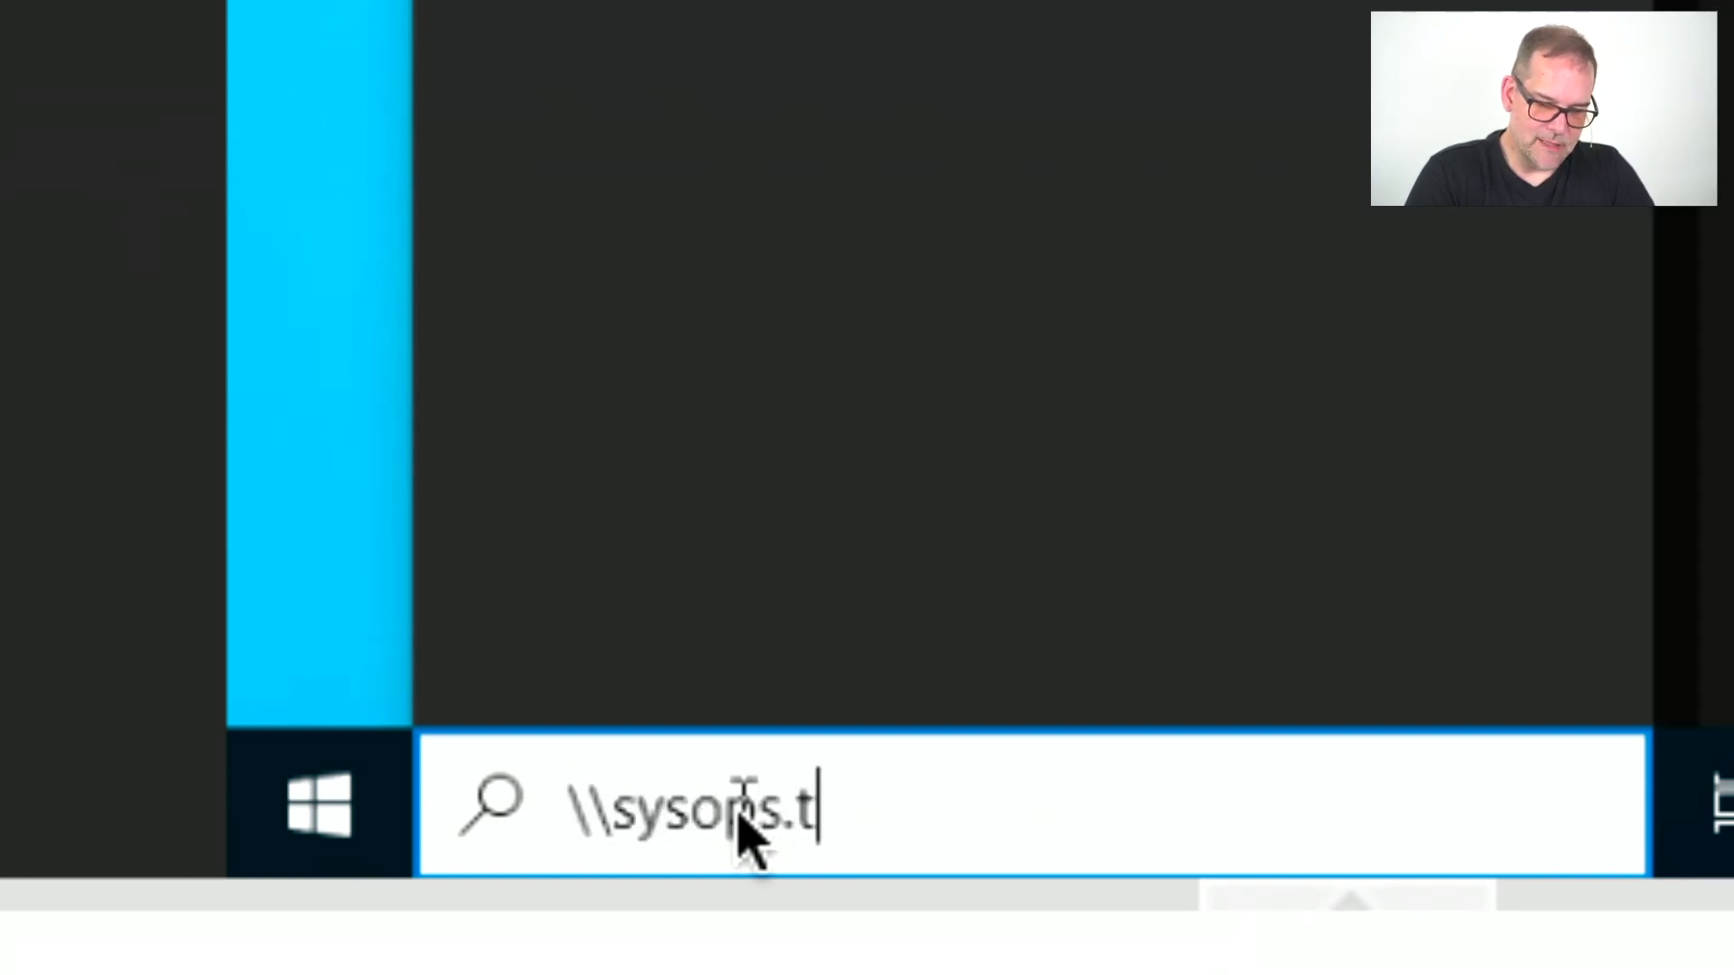
{"action": "key", "text": "Return"}
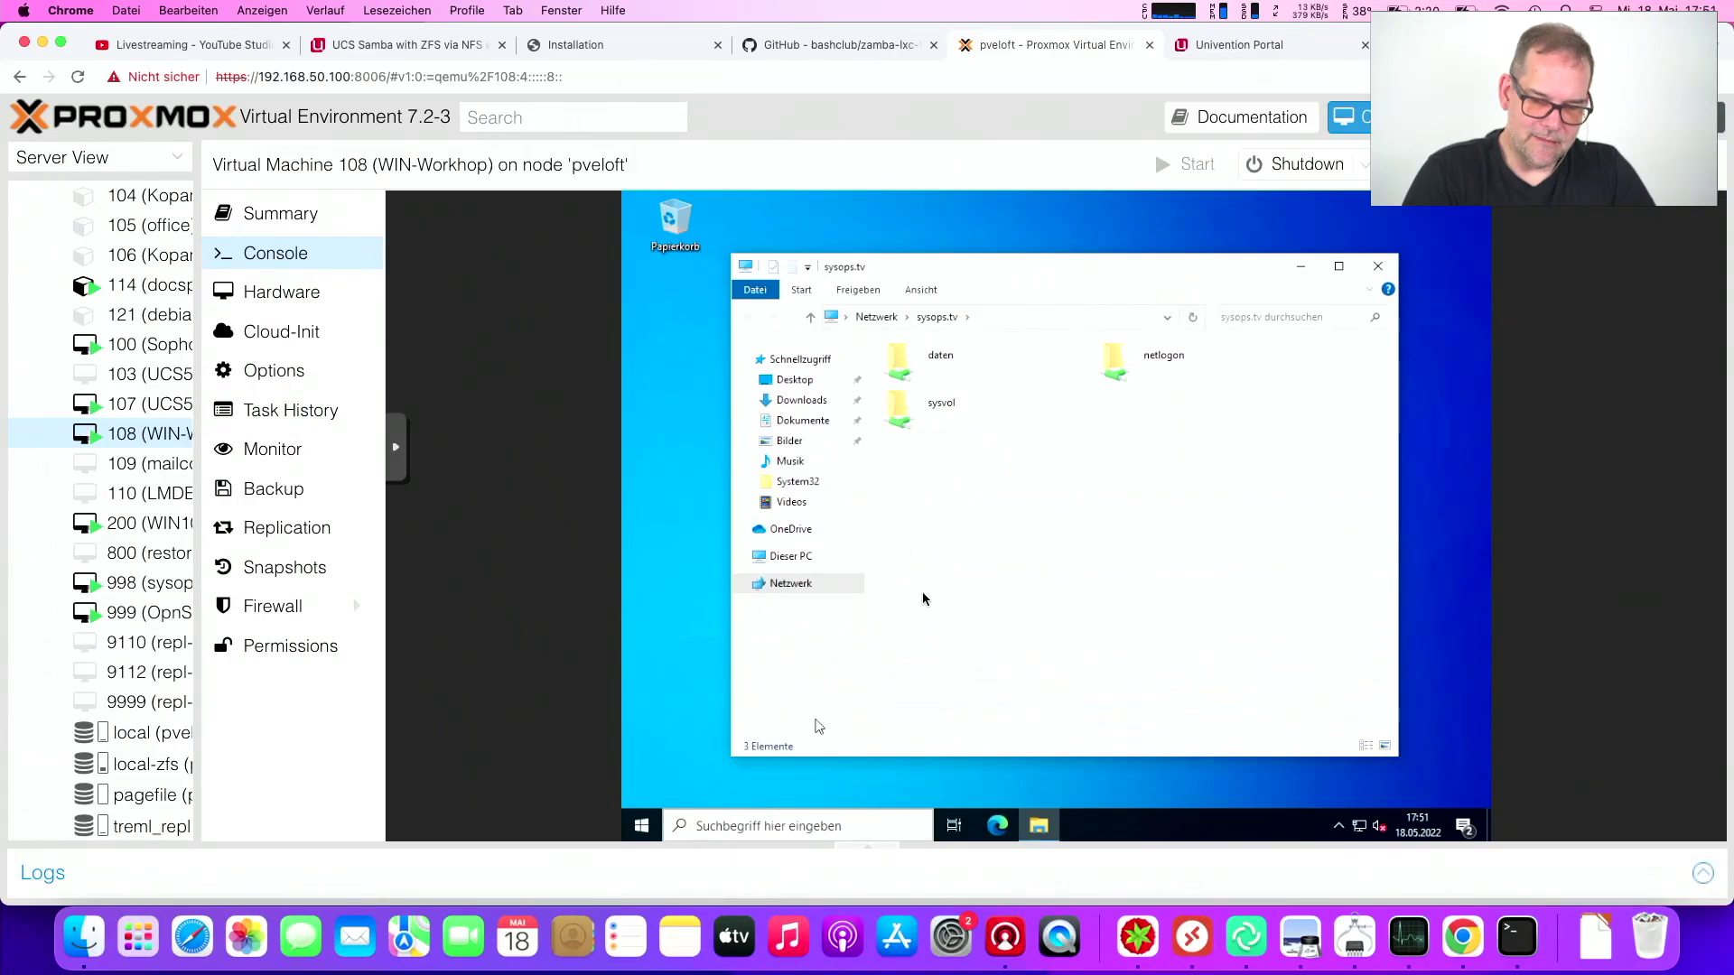
Try to open the daten share from the Windows VM as an access test
{"action": "key", "text": "super"}
{"action": "key", "text": "super"}
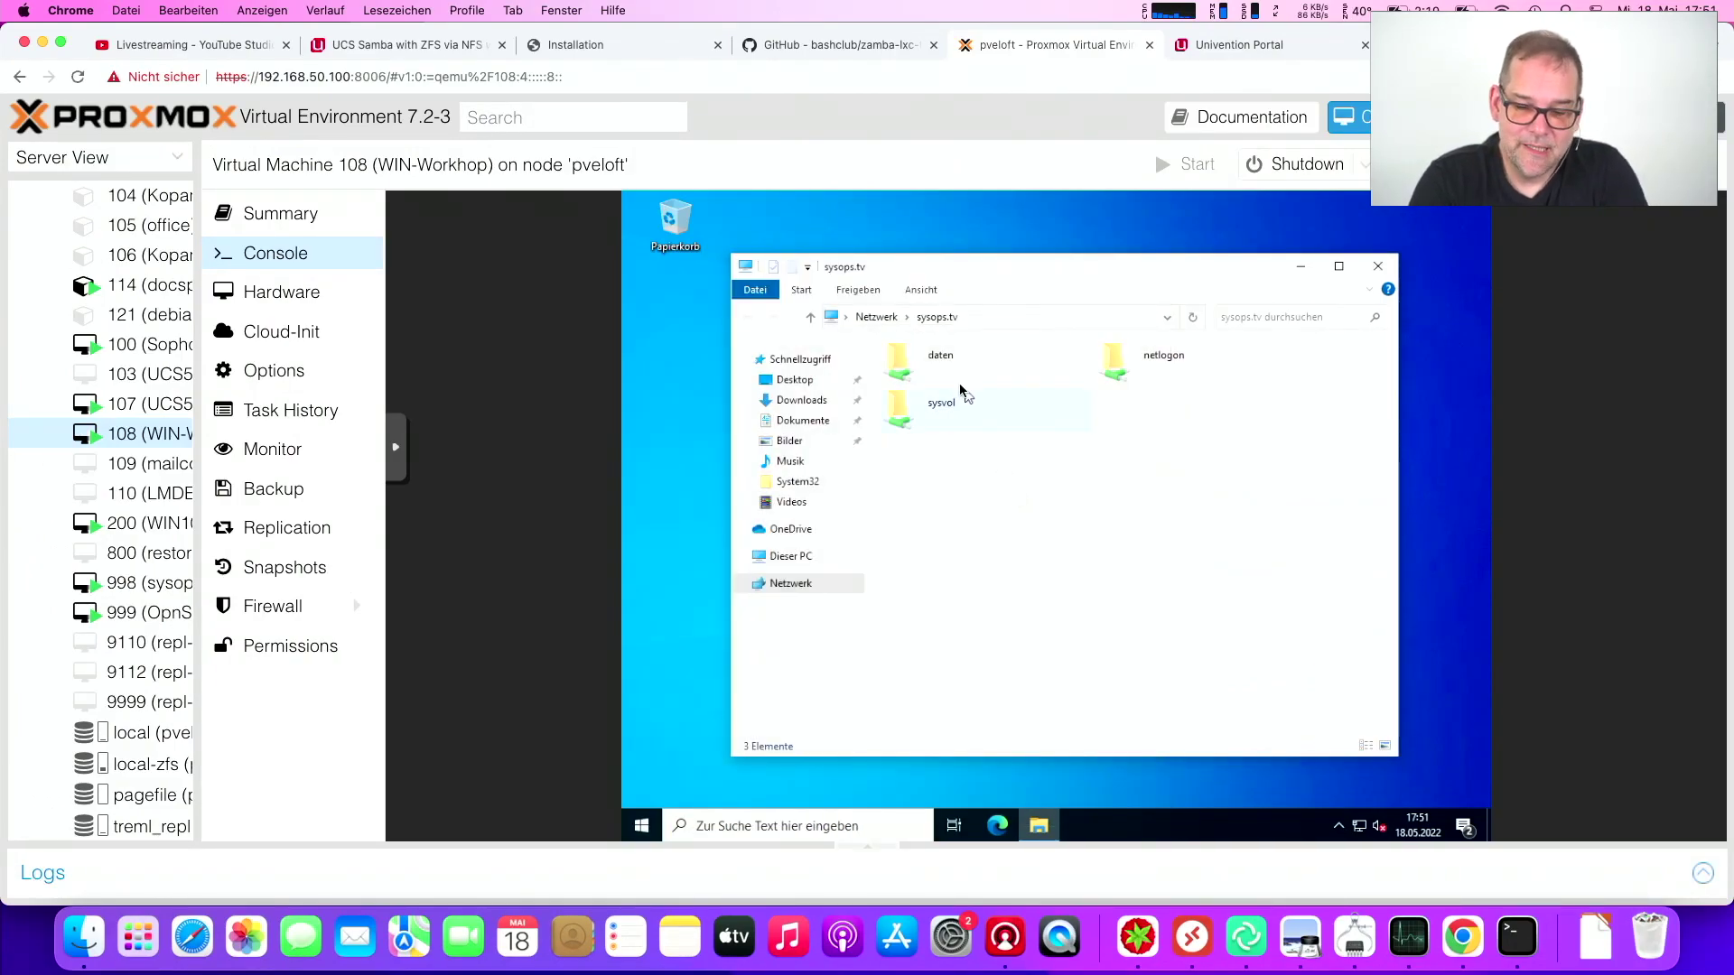
{"action": "double_click", "coordinate": [956, 378]}
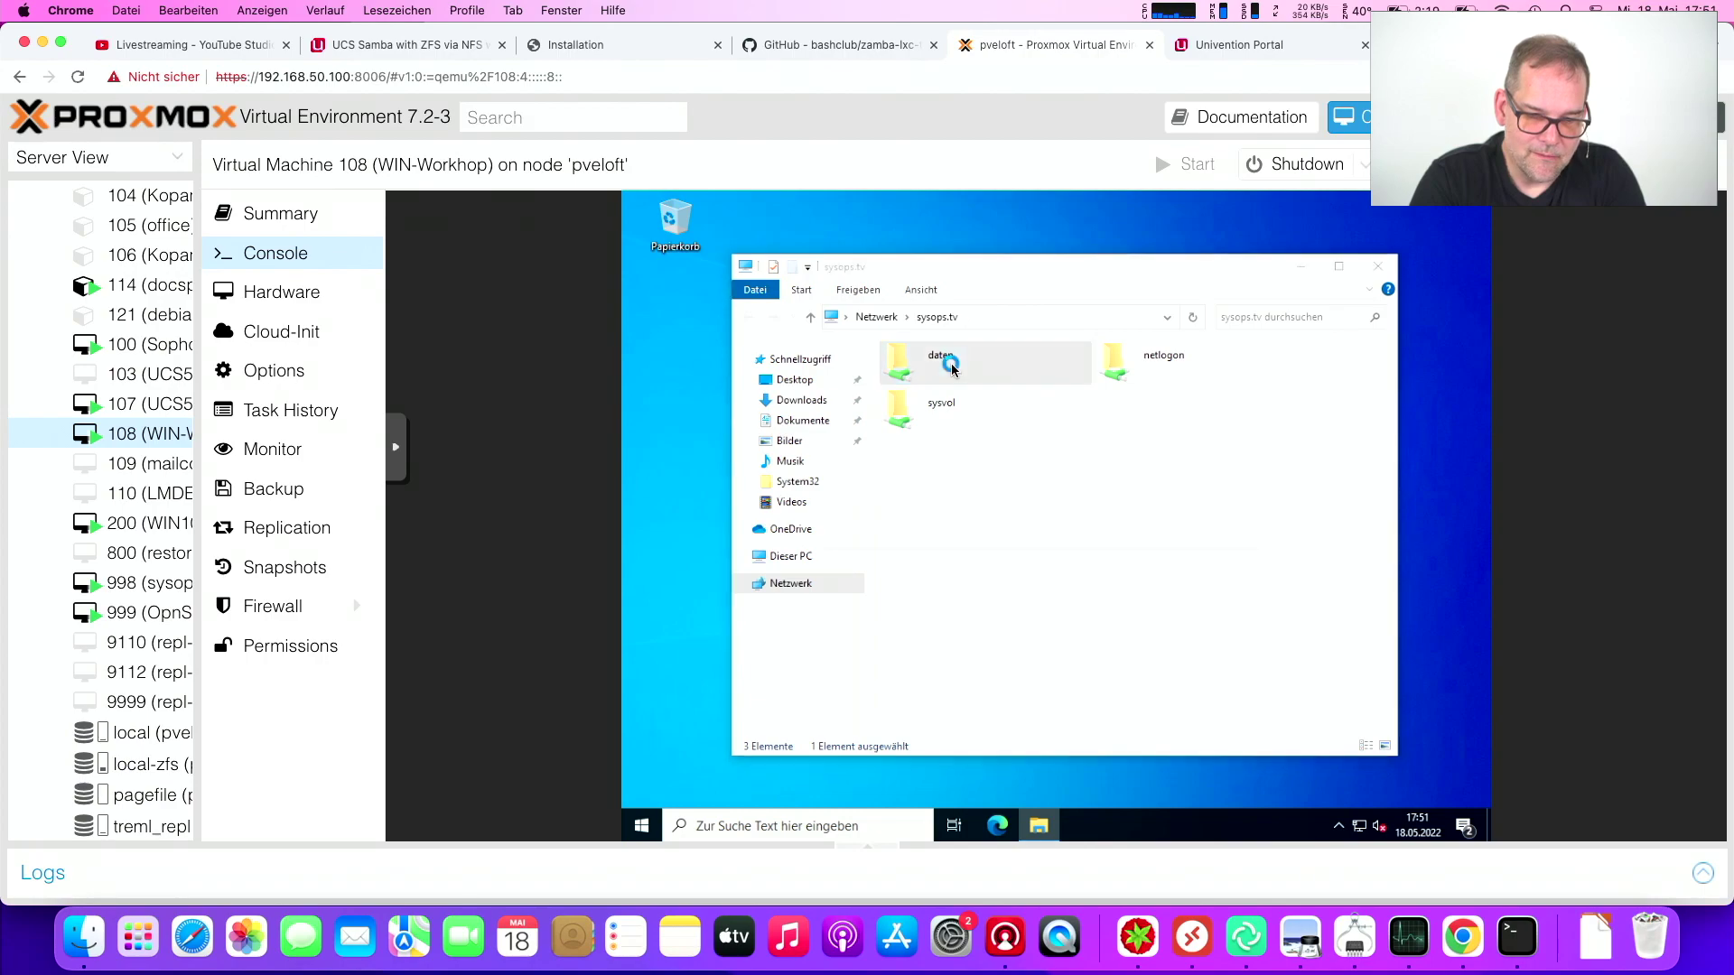
{"action": "left_click", "coordinate": [1249, 534]}
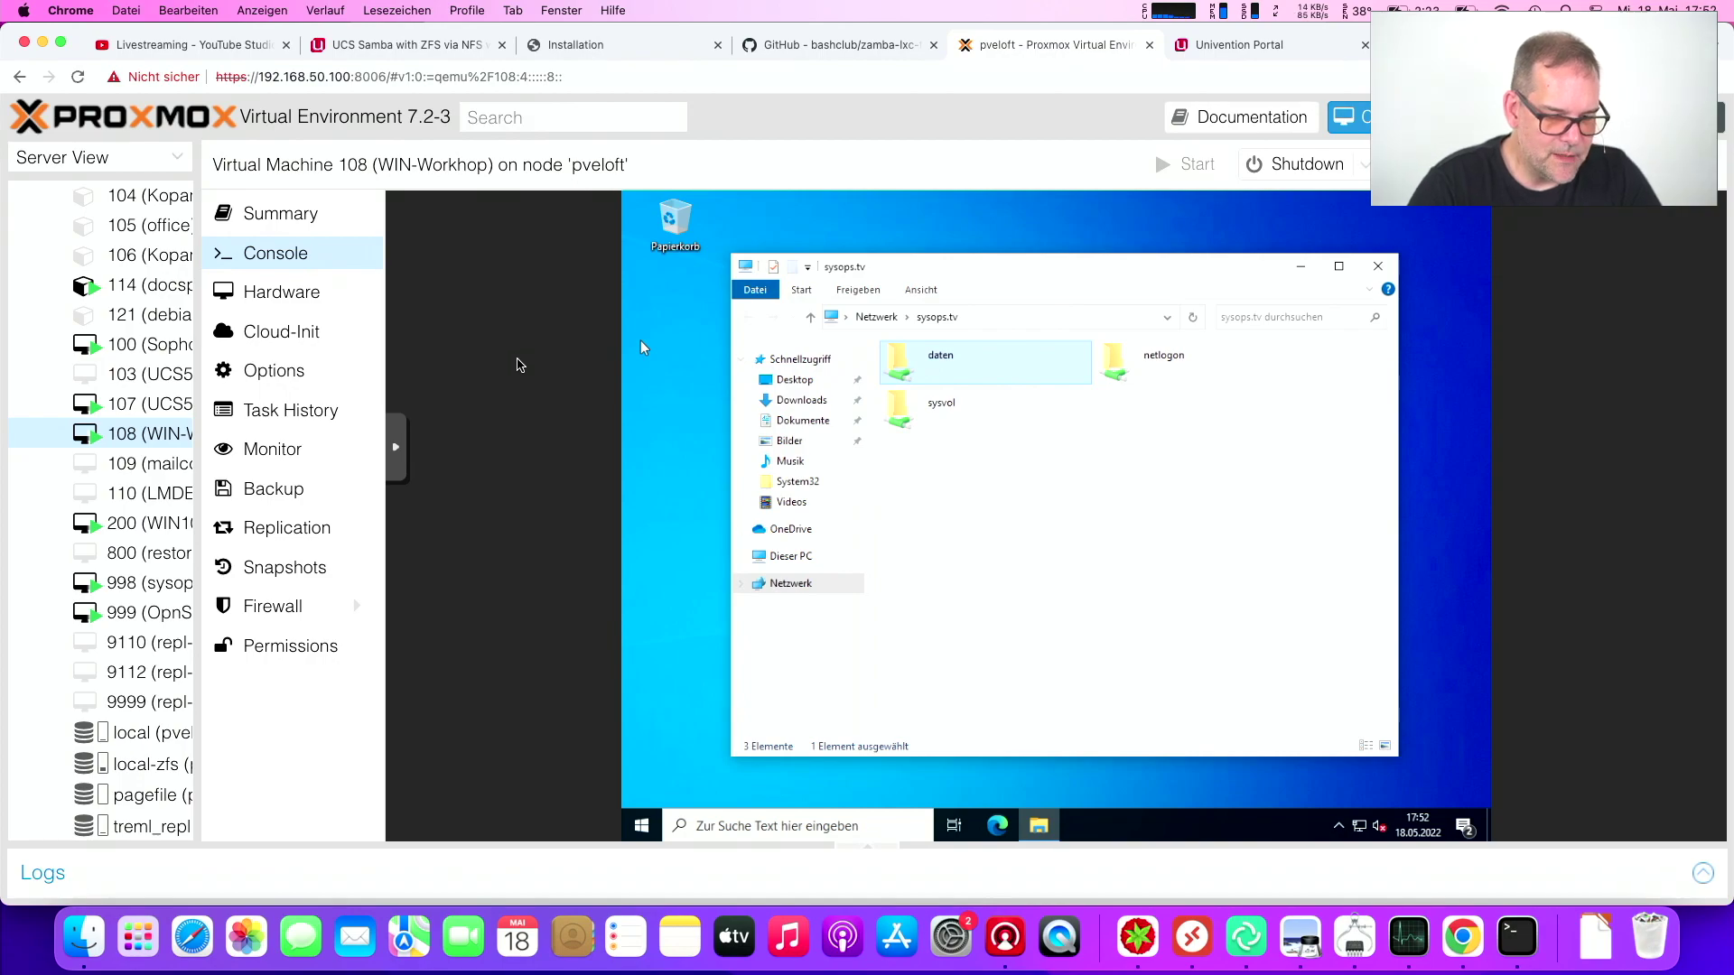
{"action": "left_click", "coordinate": [1517, 936]}
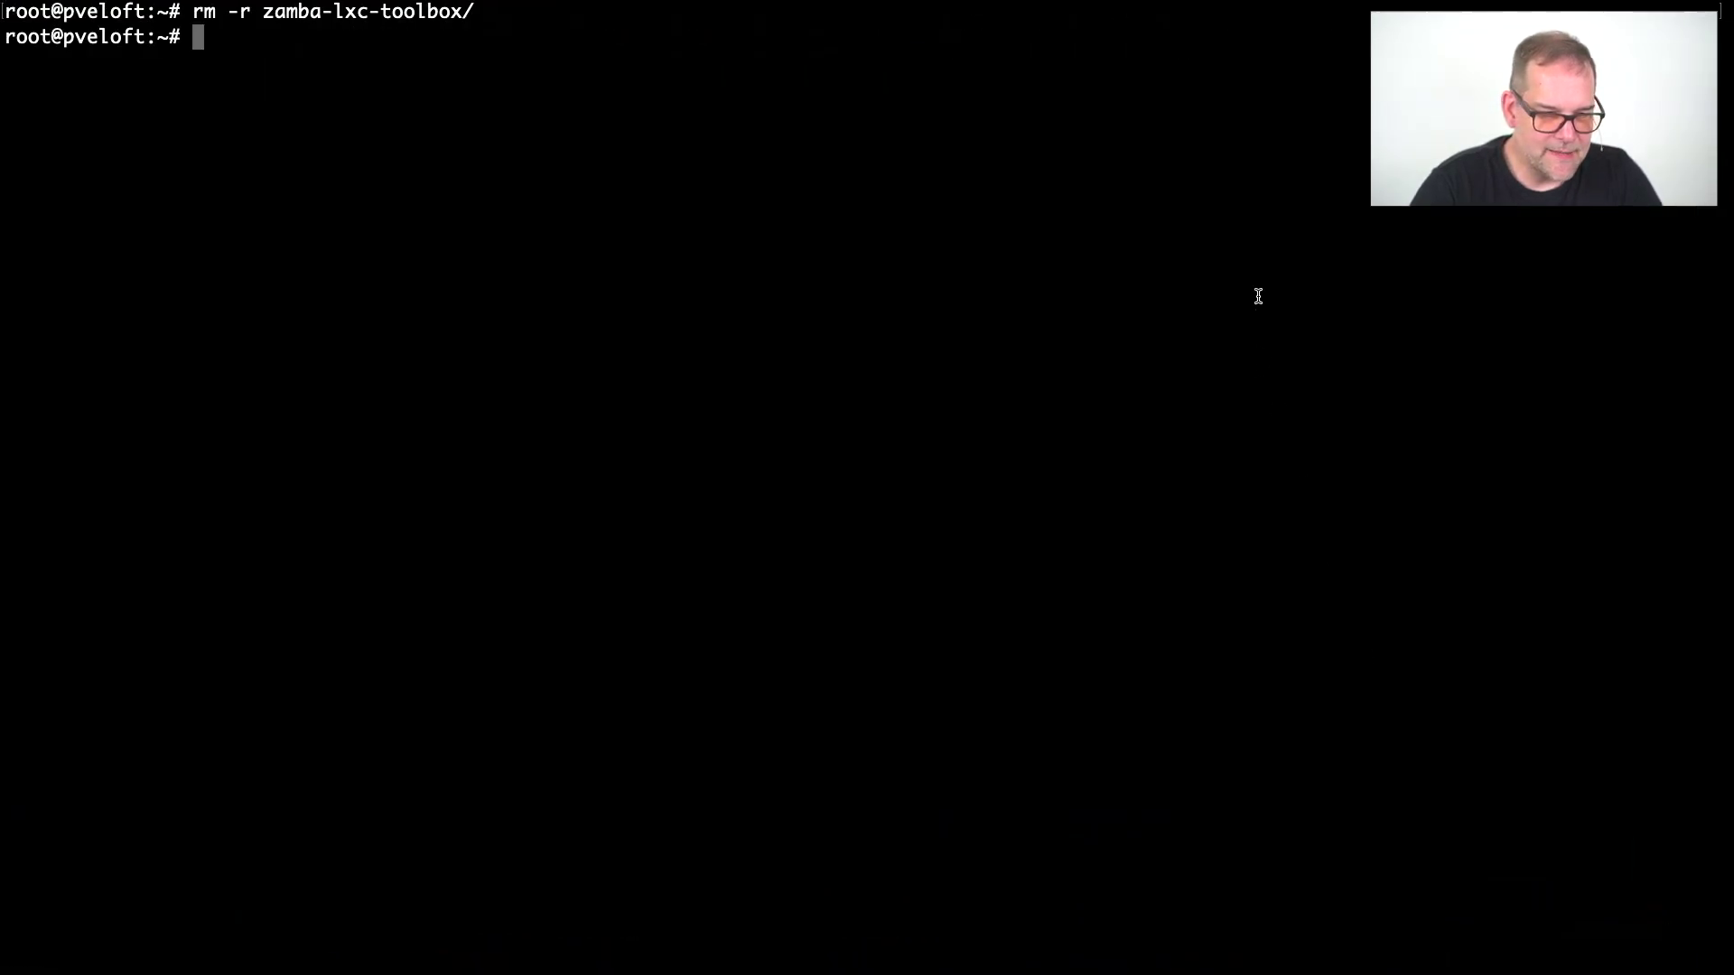
{"action": "key", "text": "super+t"}
{"action": "key", "text": "ctrl+r"}
{"action": "type", "text": "24"}
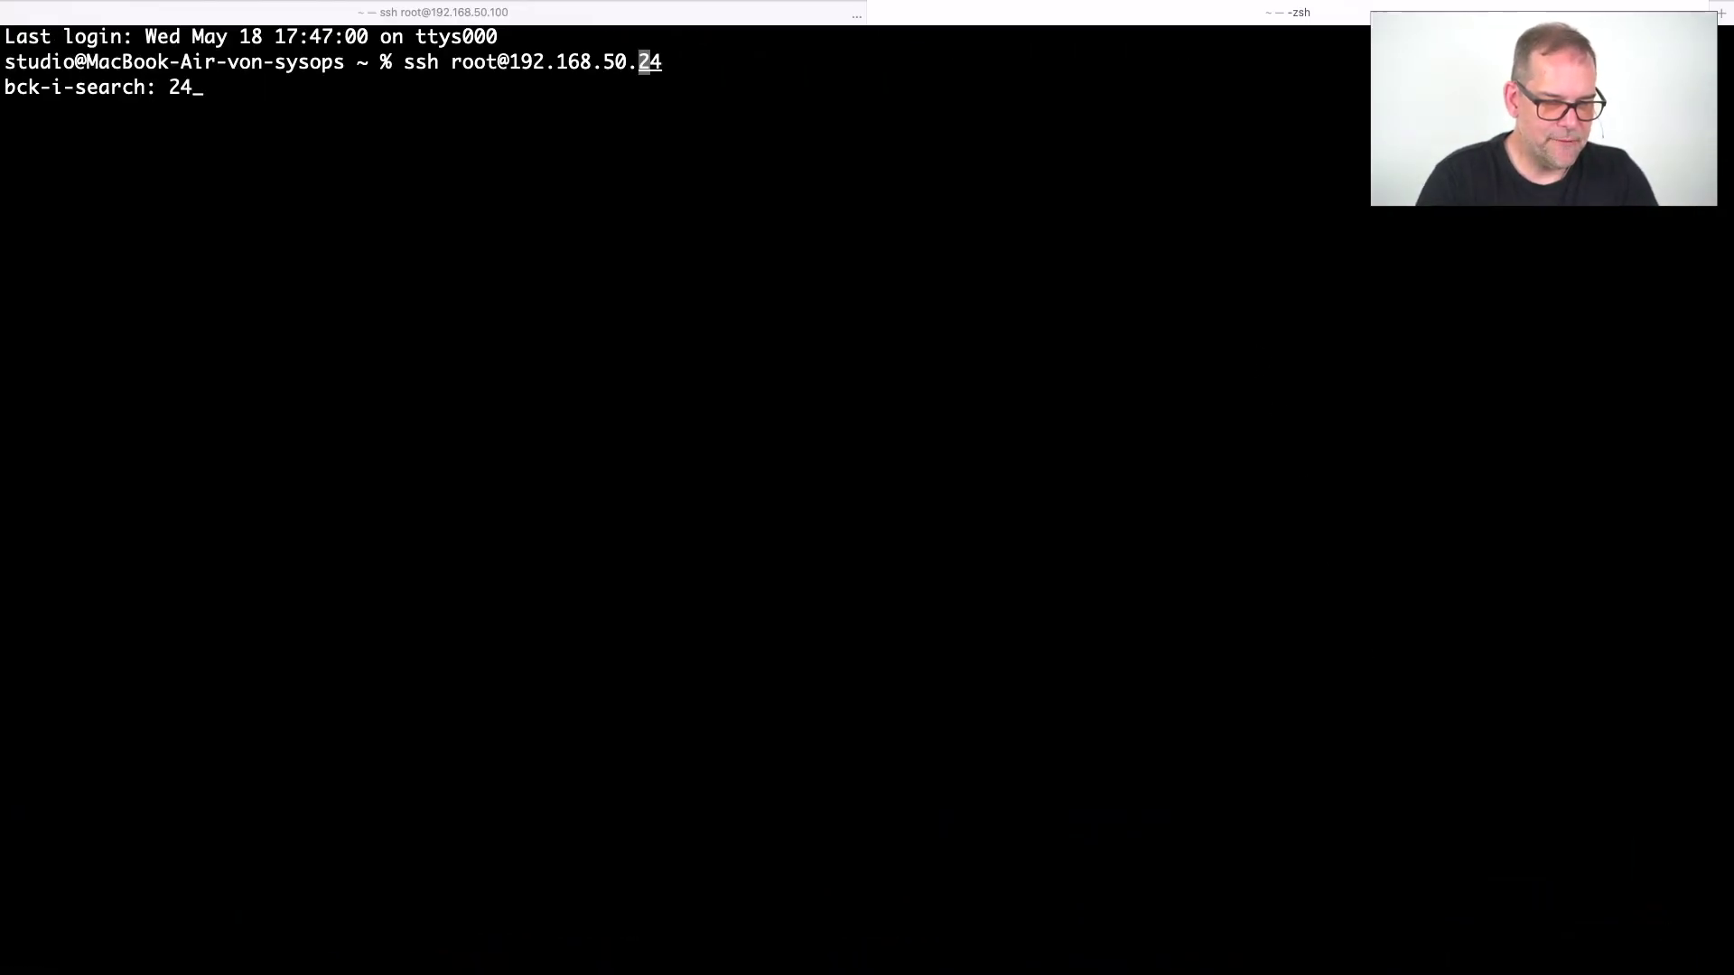
{"action": "key", "text": "Return"}
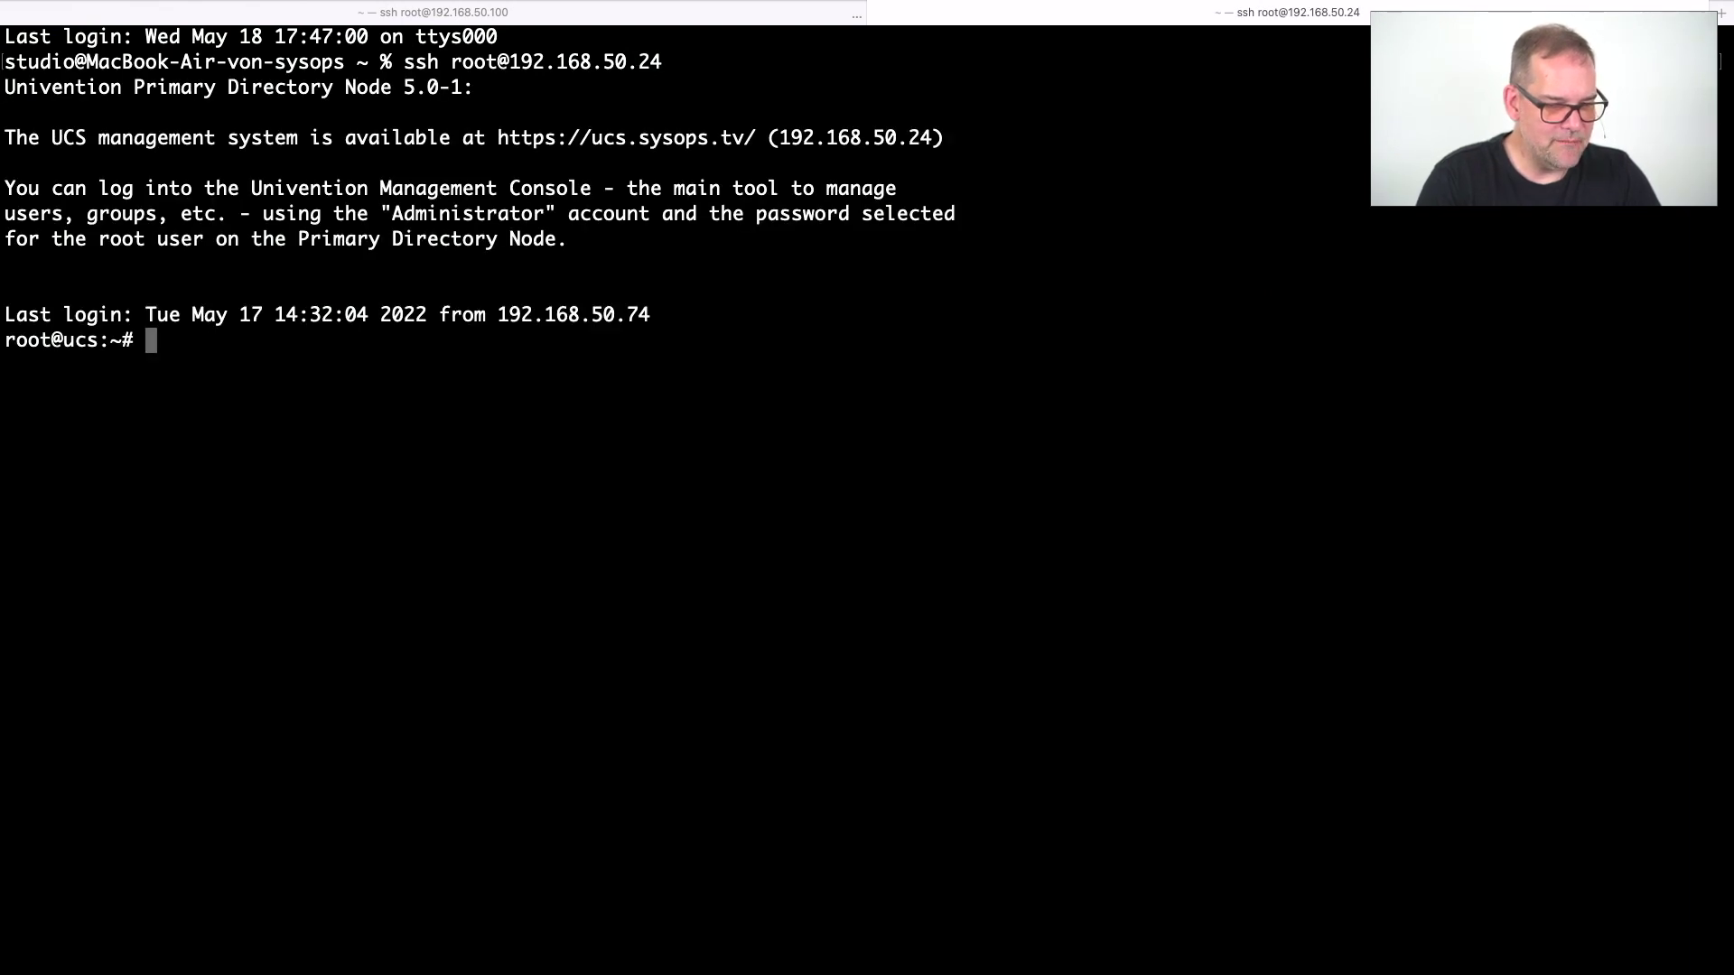
List the contents of /mnt on the Univention server, including a detailed listing with ls -althr to check permissions
{"action": "type", "text": "cd /mnt/"}
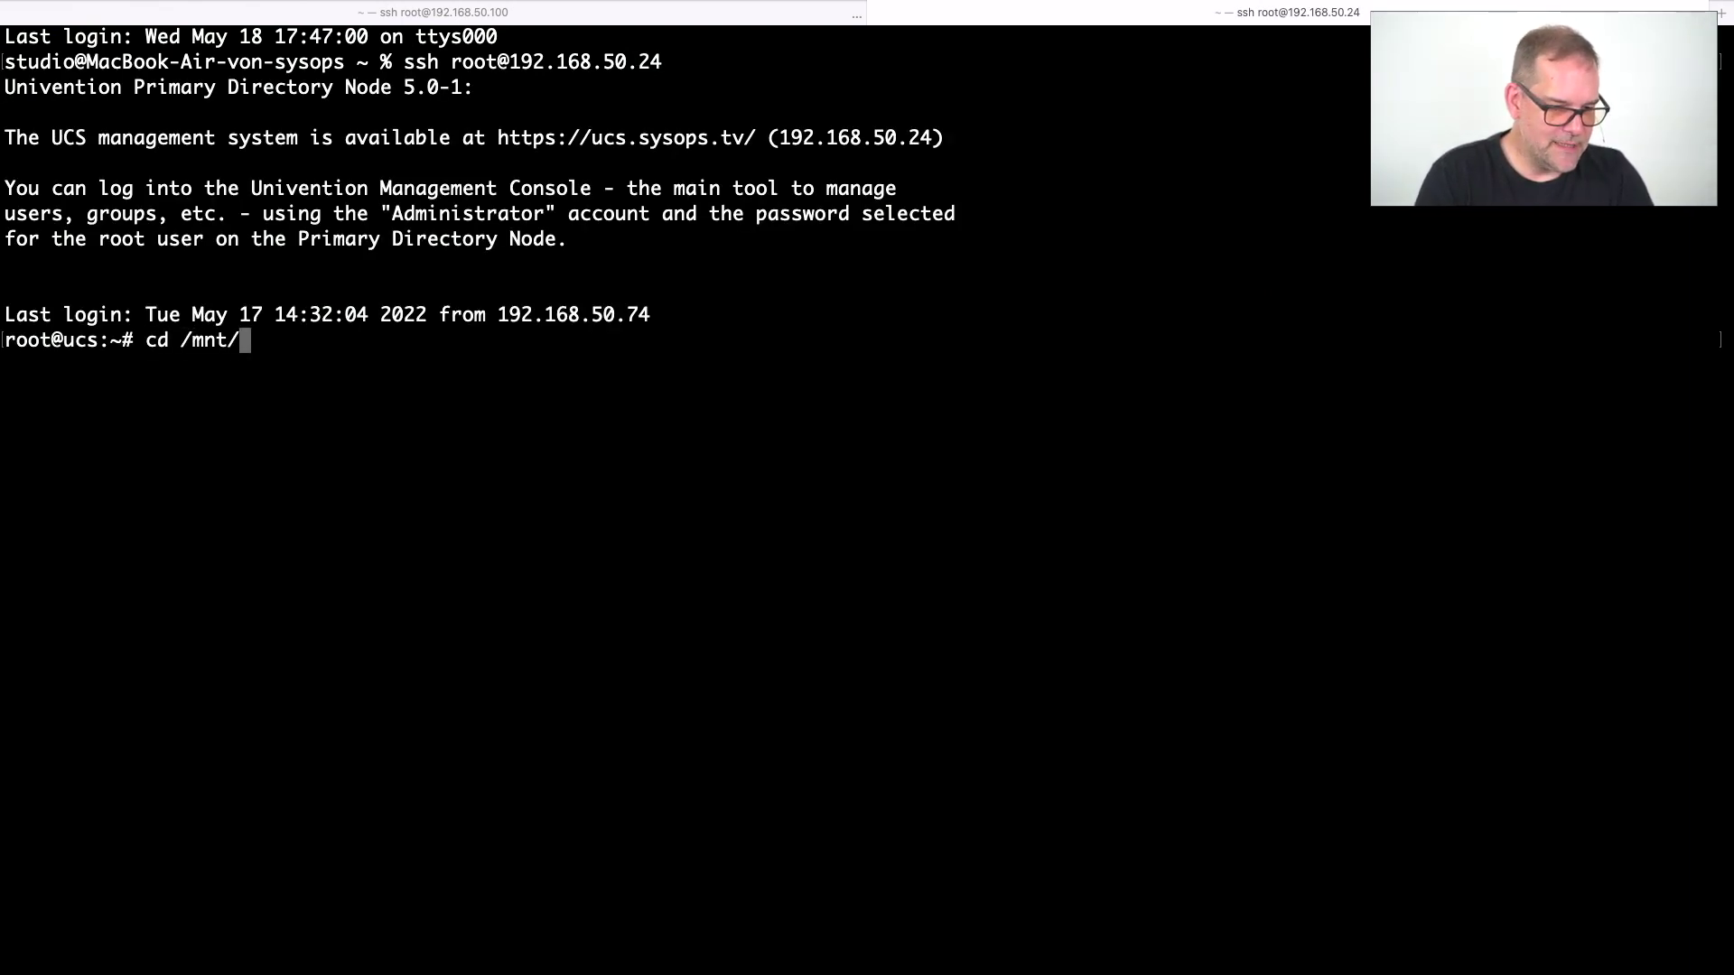
{"action": "key", "text": "Return"}
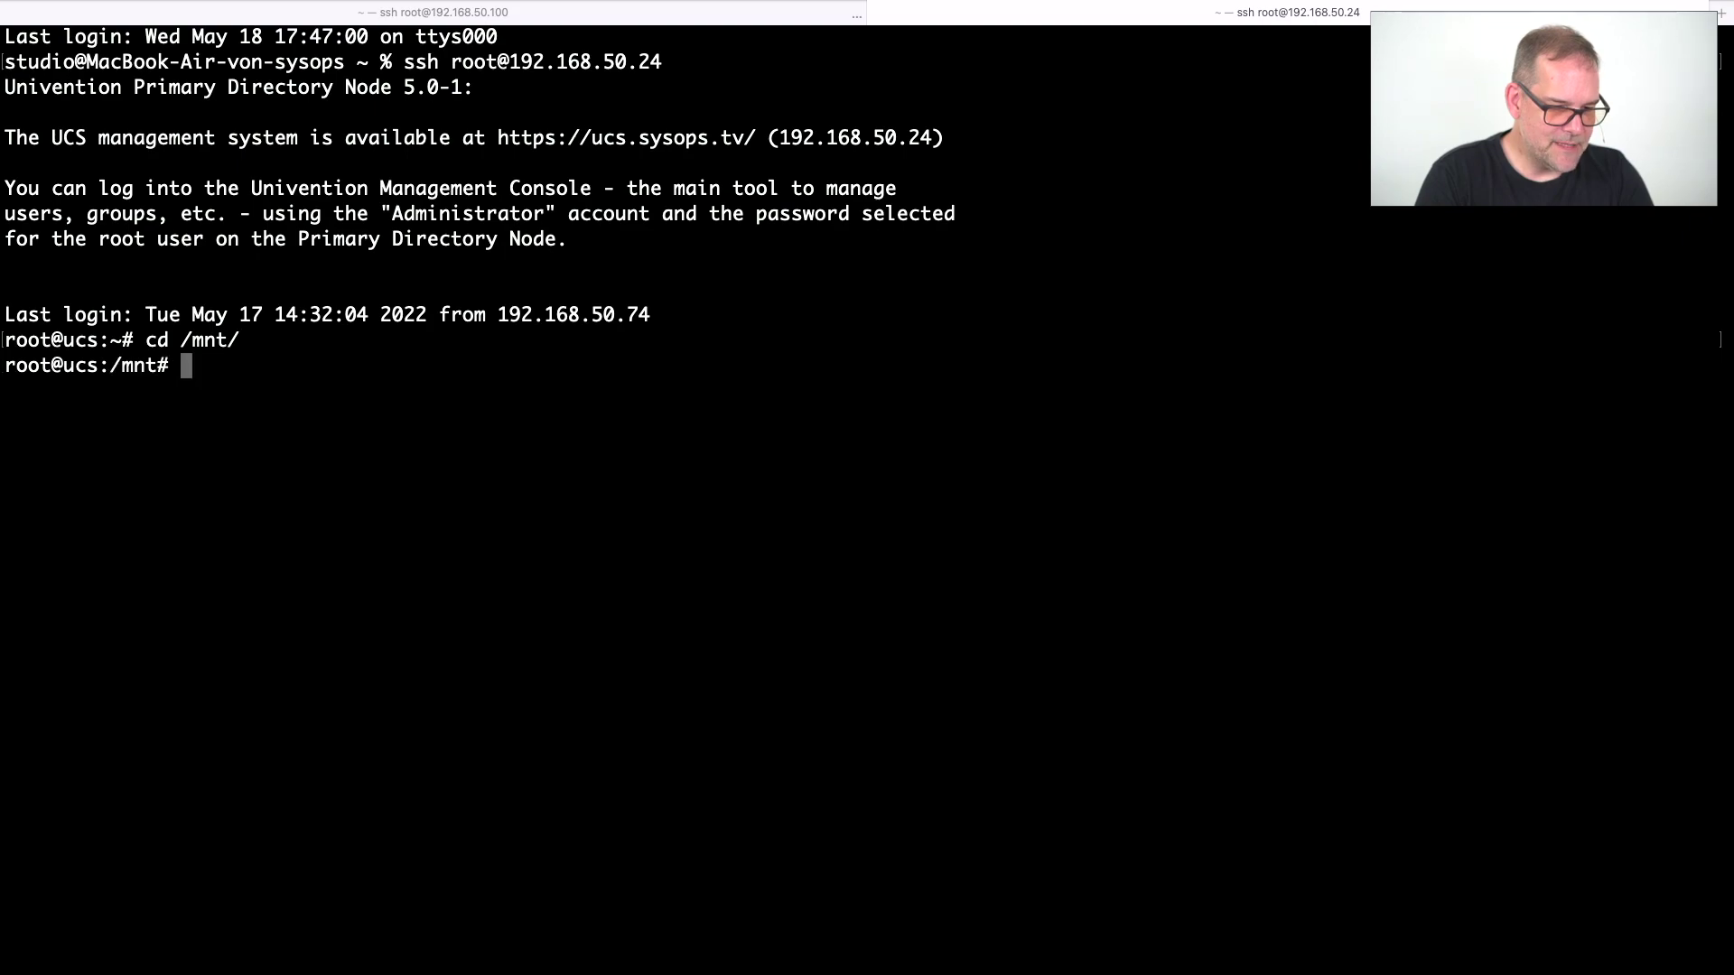
{"action": "type", "text": "ls"}
{"action": "key", "text": "Return"}
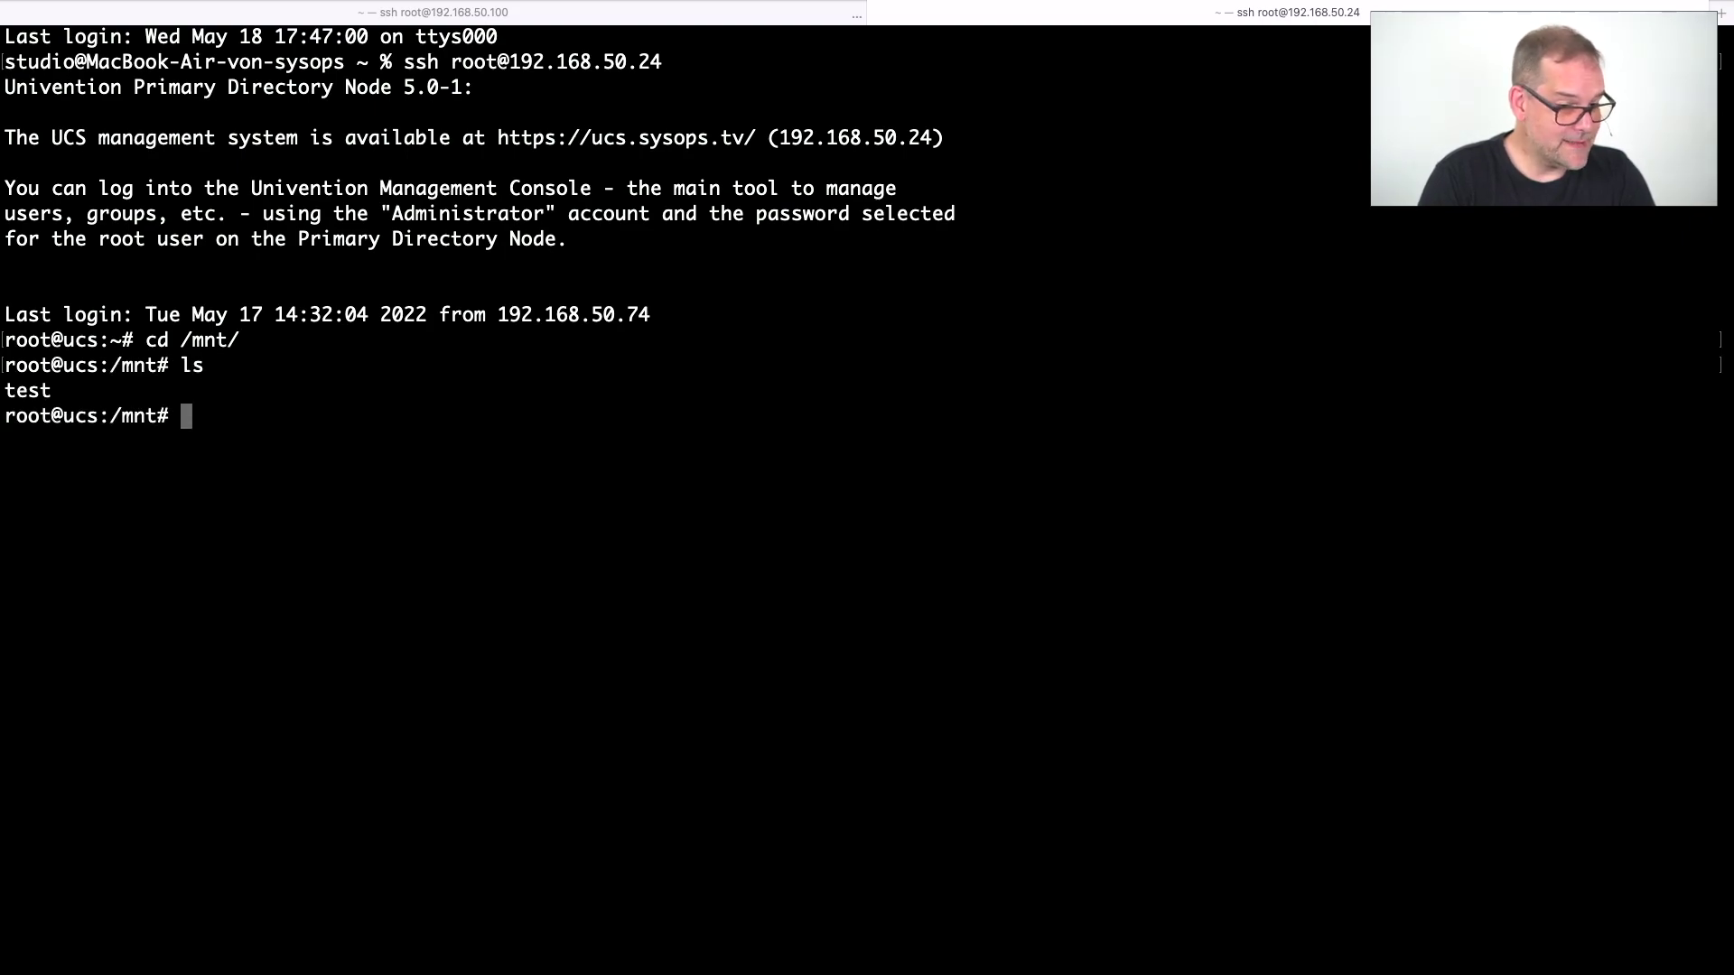
{"action": "type", "text": "ls -althr"}
{"action": "key", "text": "Return"}
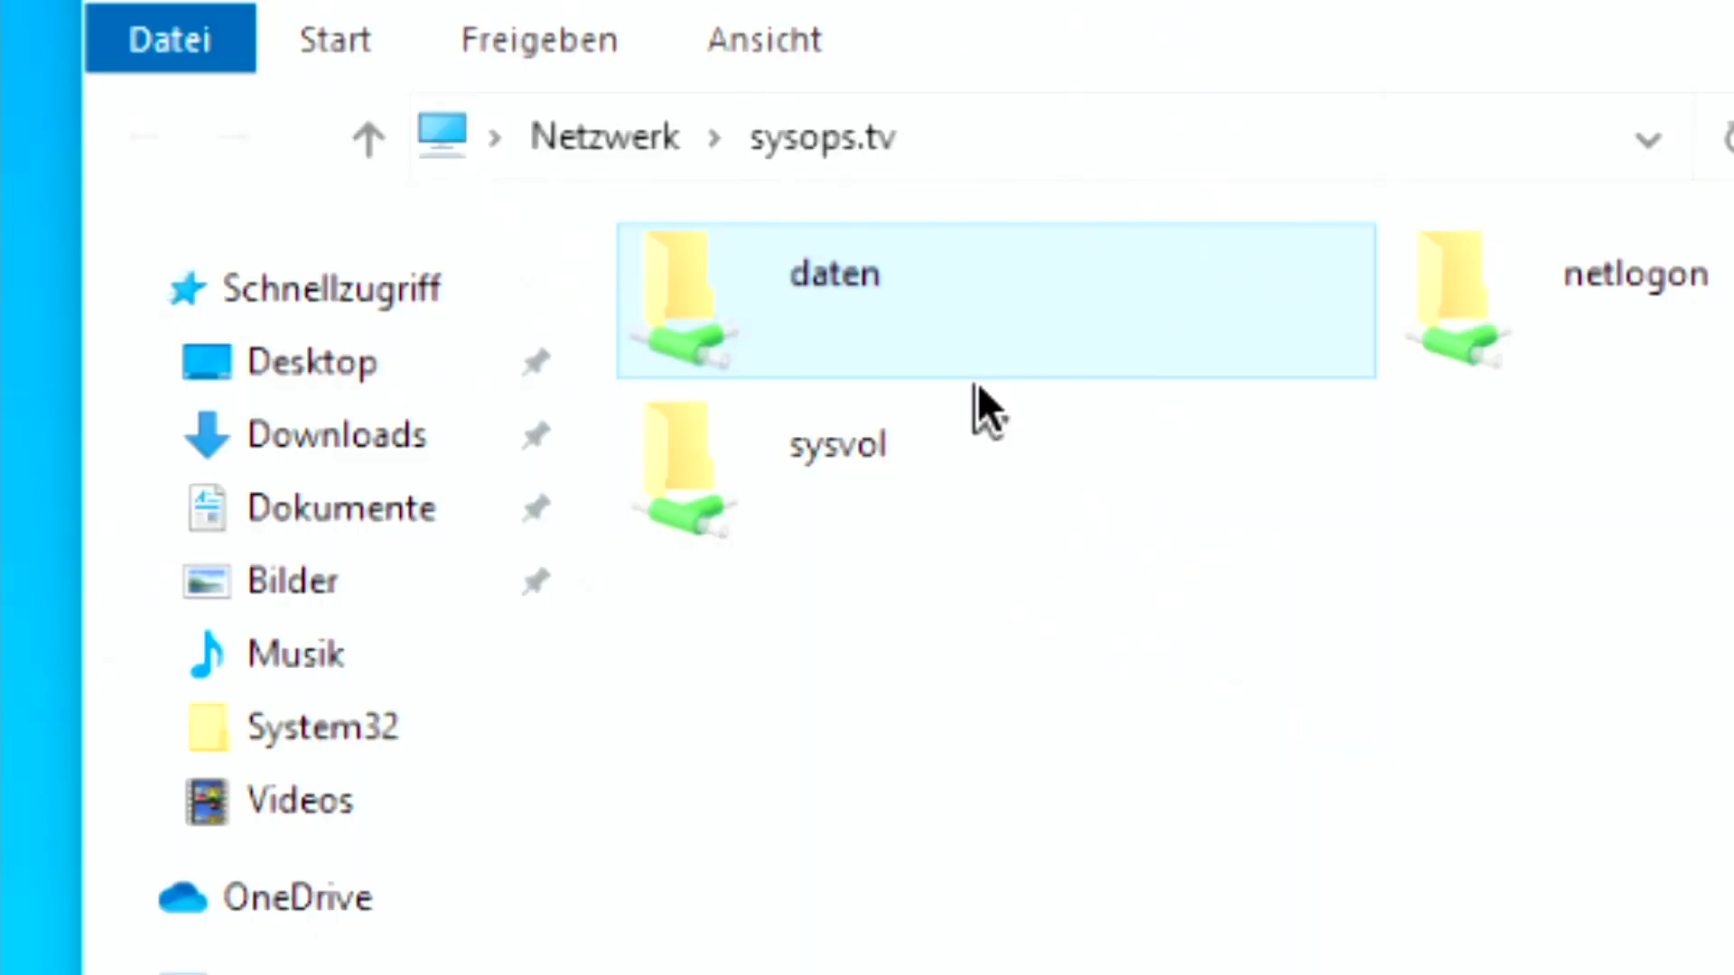
{"action": "key", "text": "super"}
{"action": "key", "text": "super"}
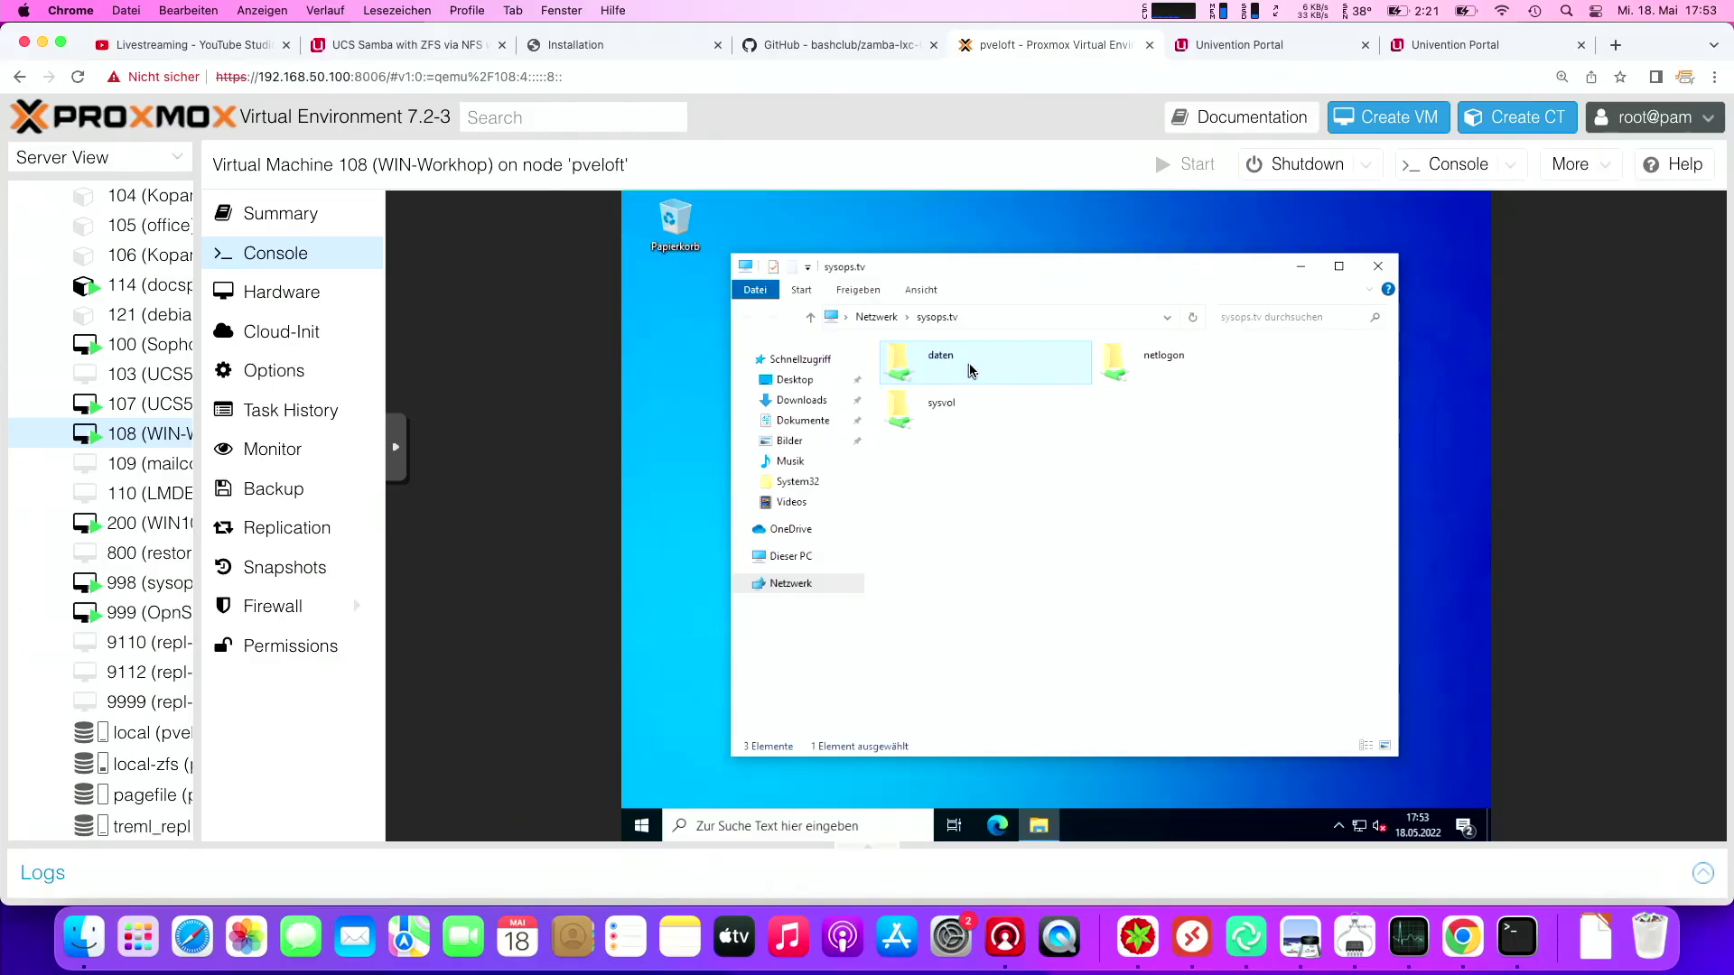
{"action": "key", "text": "super"}
{"action": "key", "text": "super"}
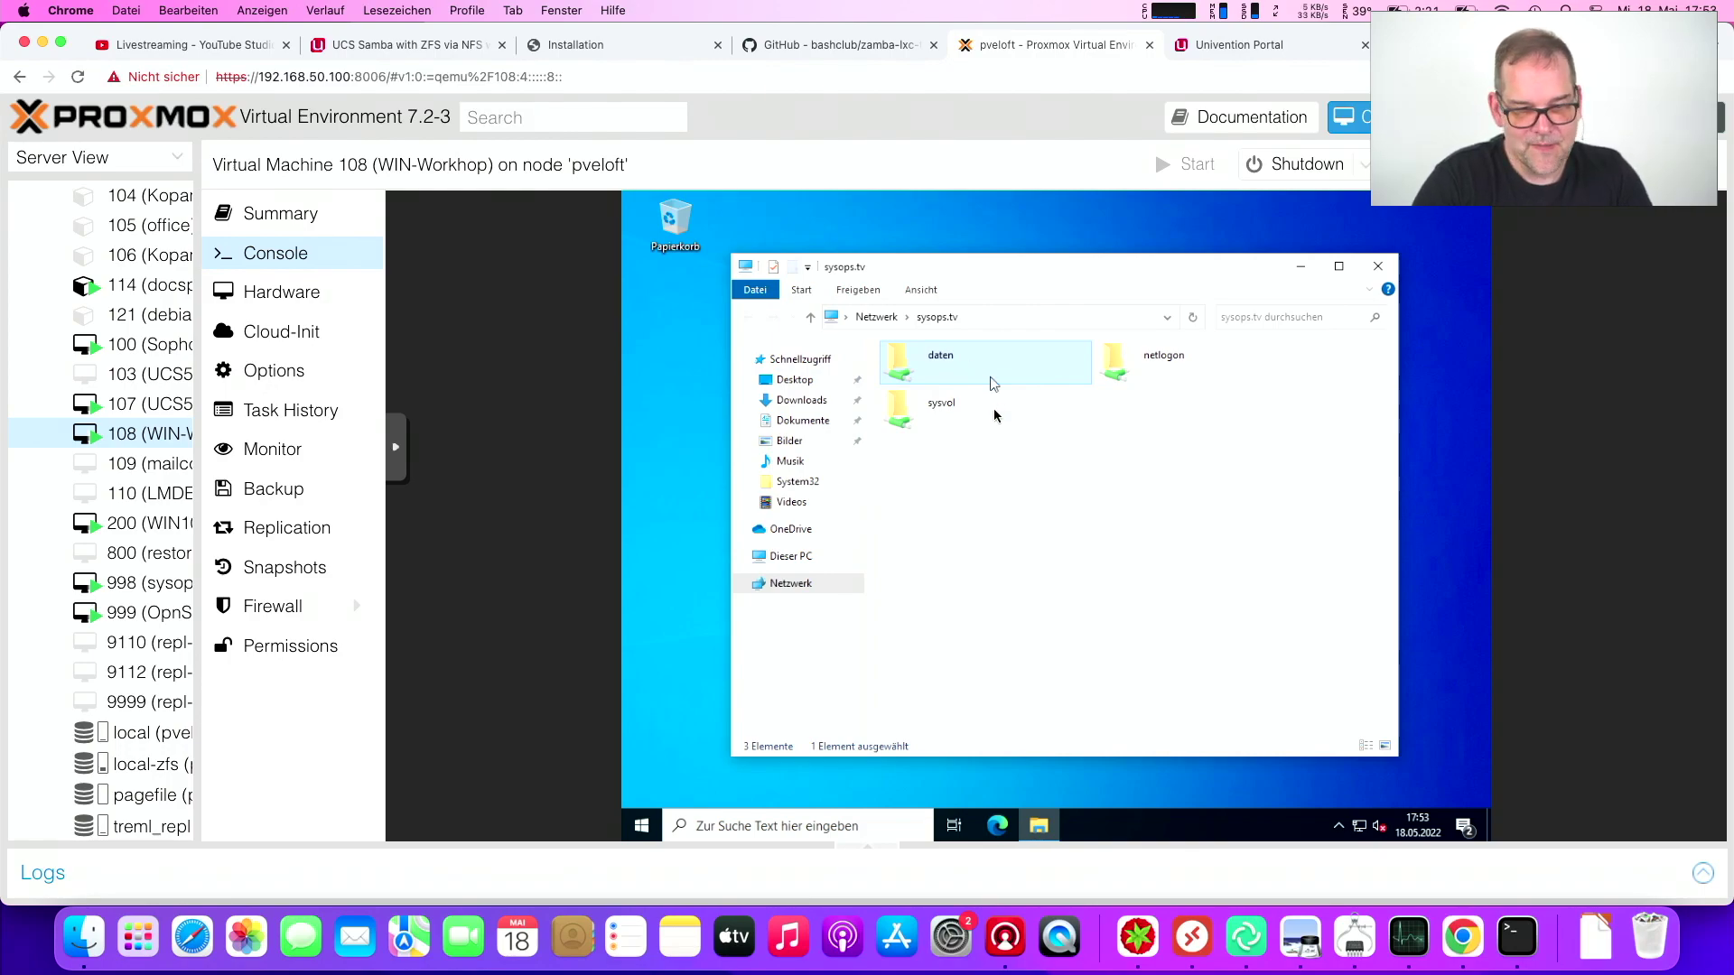
Browse the server by its hostname at \\ucs on the Windows VM and open its daten share
{"action": "left_click", "coordinate": [1012, 322]}
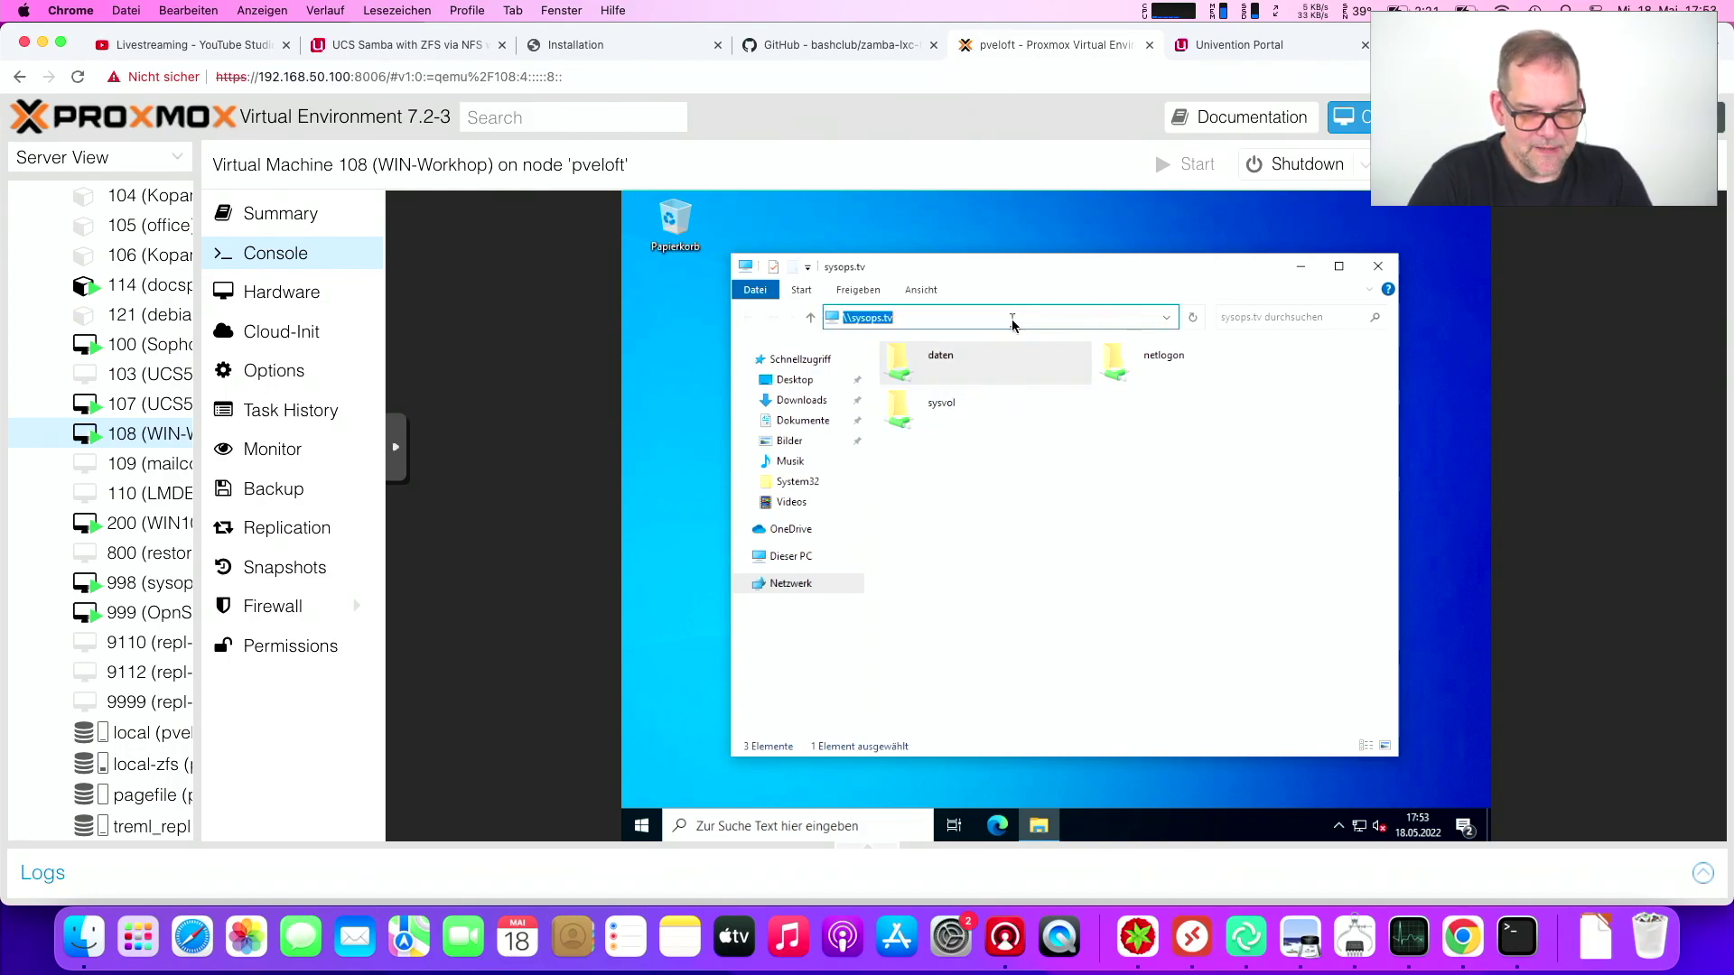
{"action": "left_click", "coordinate": [1013, 325]}
{"action": "key", "text": "BackSpace"}
{"action": "key", "text": "BackSpace"}
{"action": "key", "text": "BackSpace"}
{"action": "key", "text": "BackSpace"}
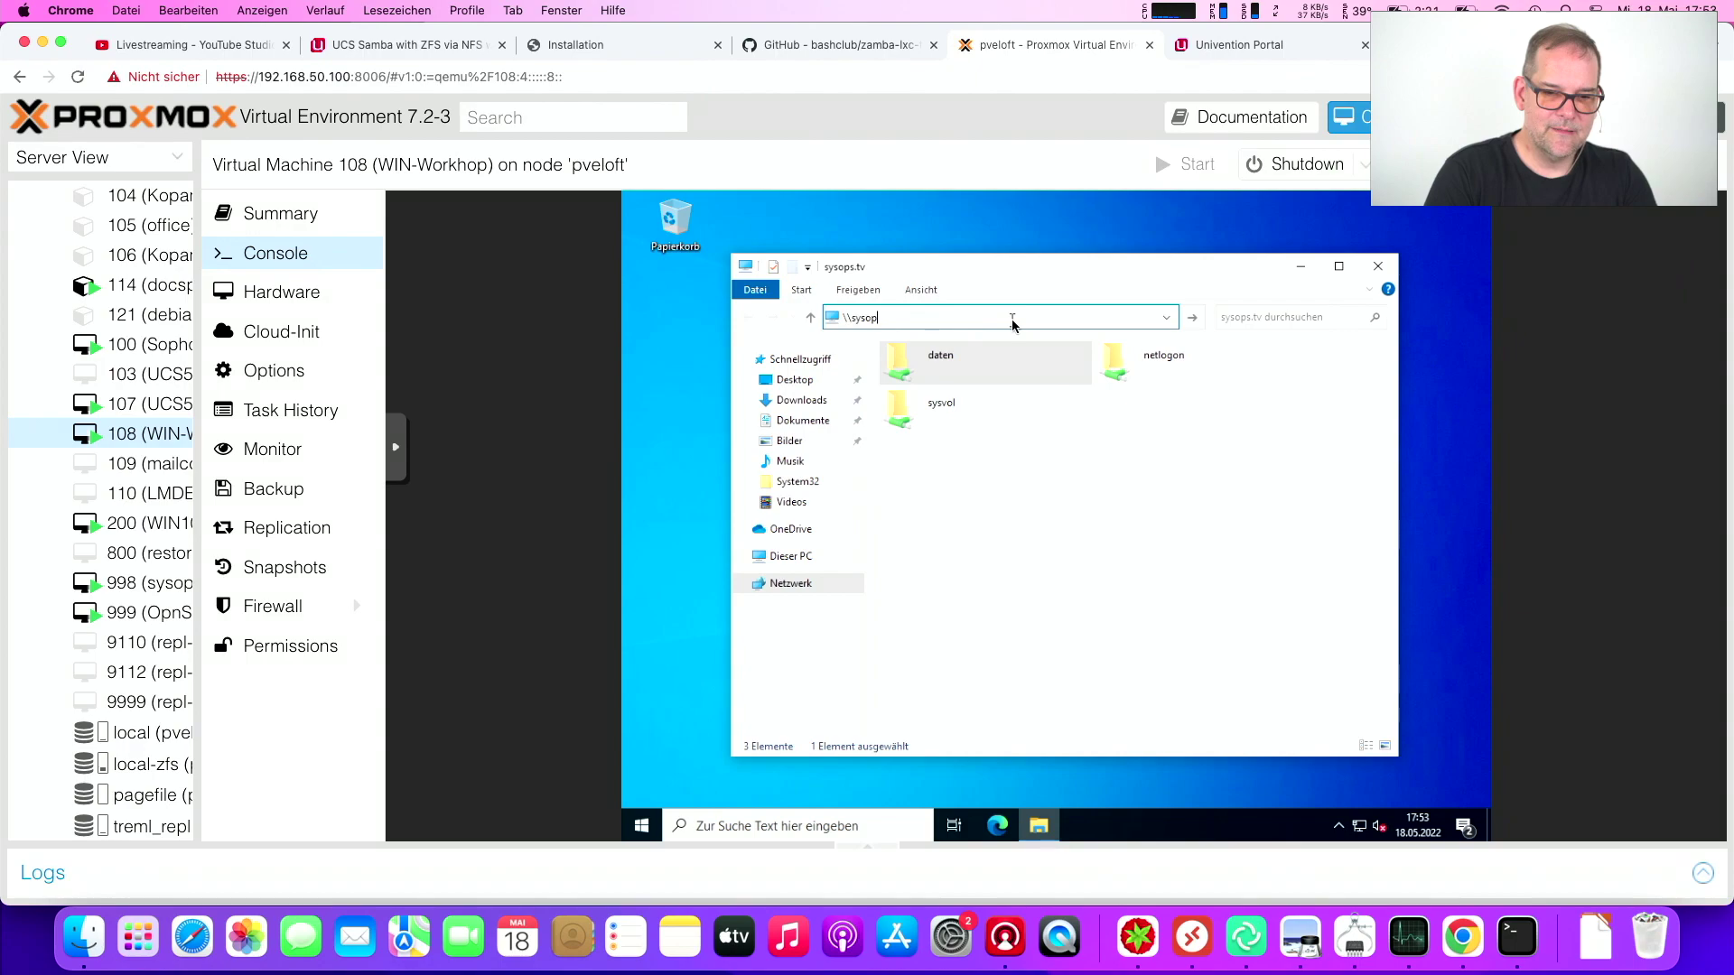
{"action": "key", "text": "BackSpace"}
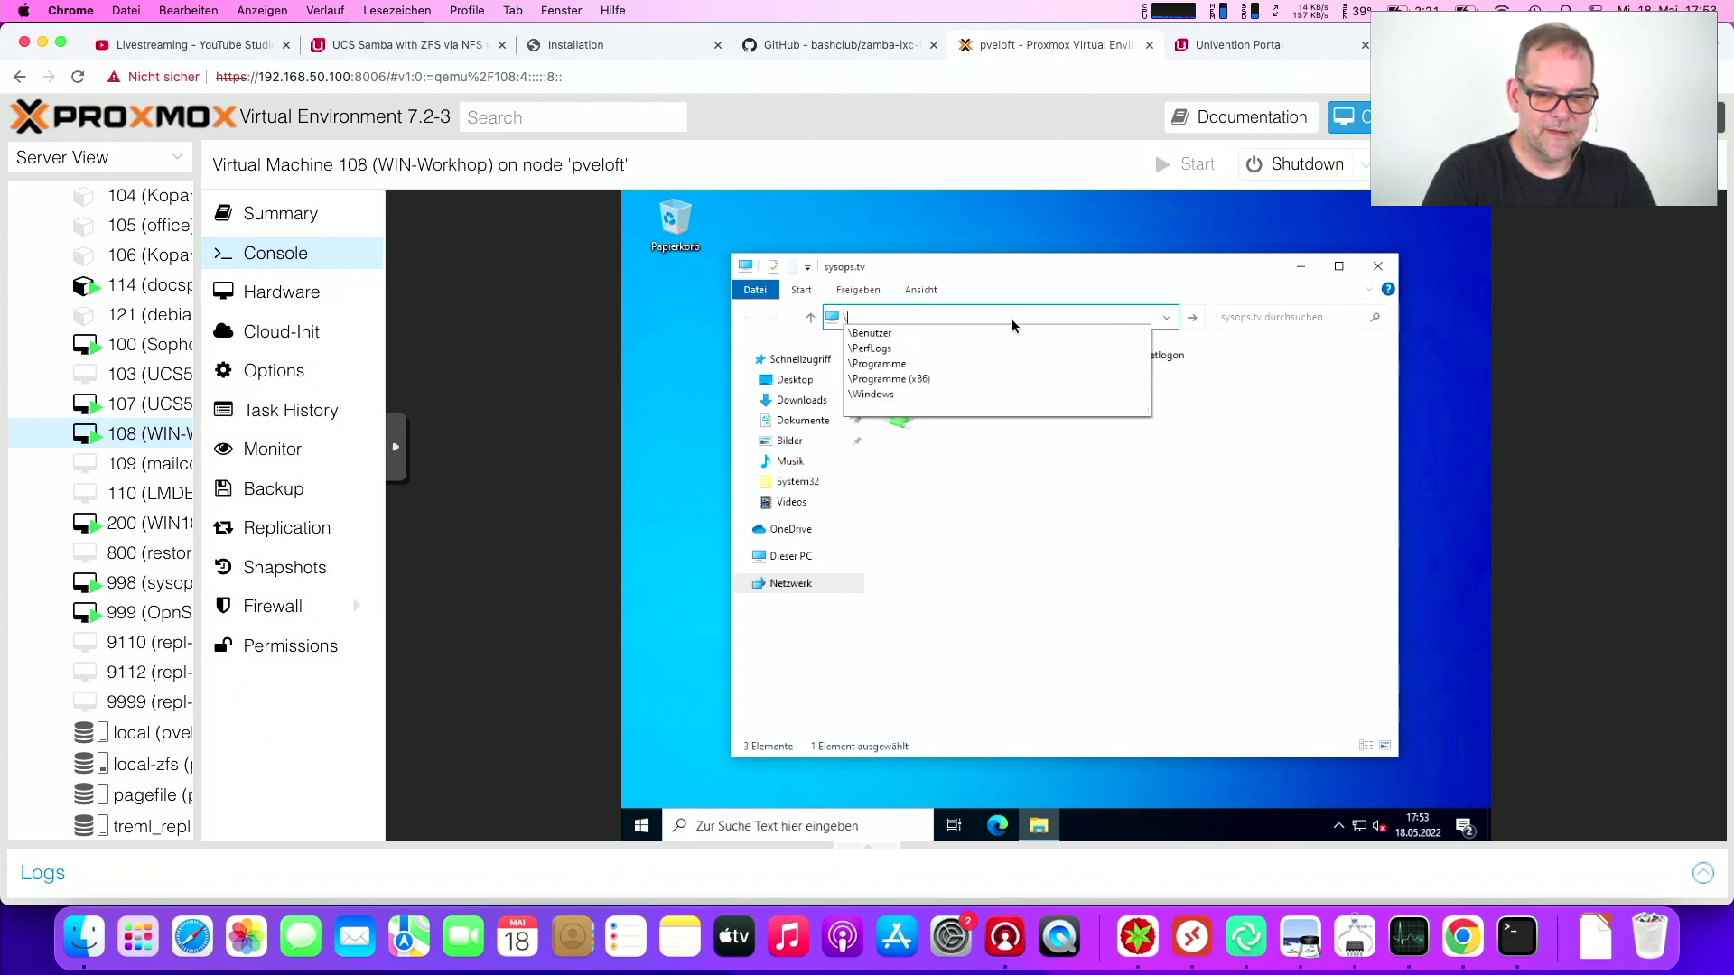
{"action": "key", "text": "Return"}
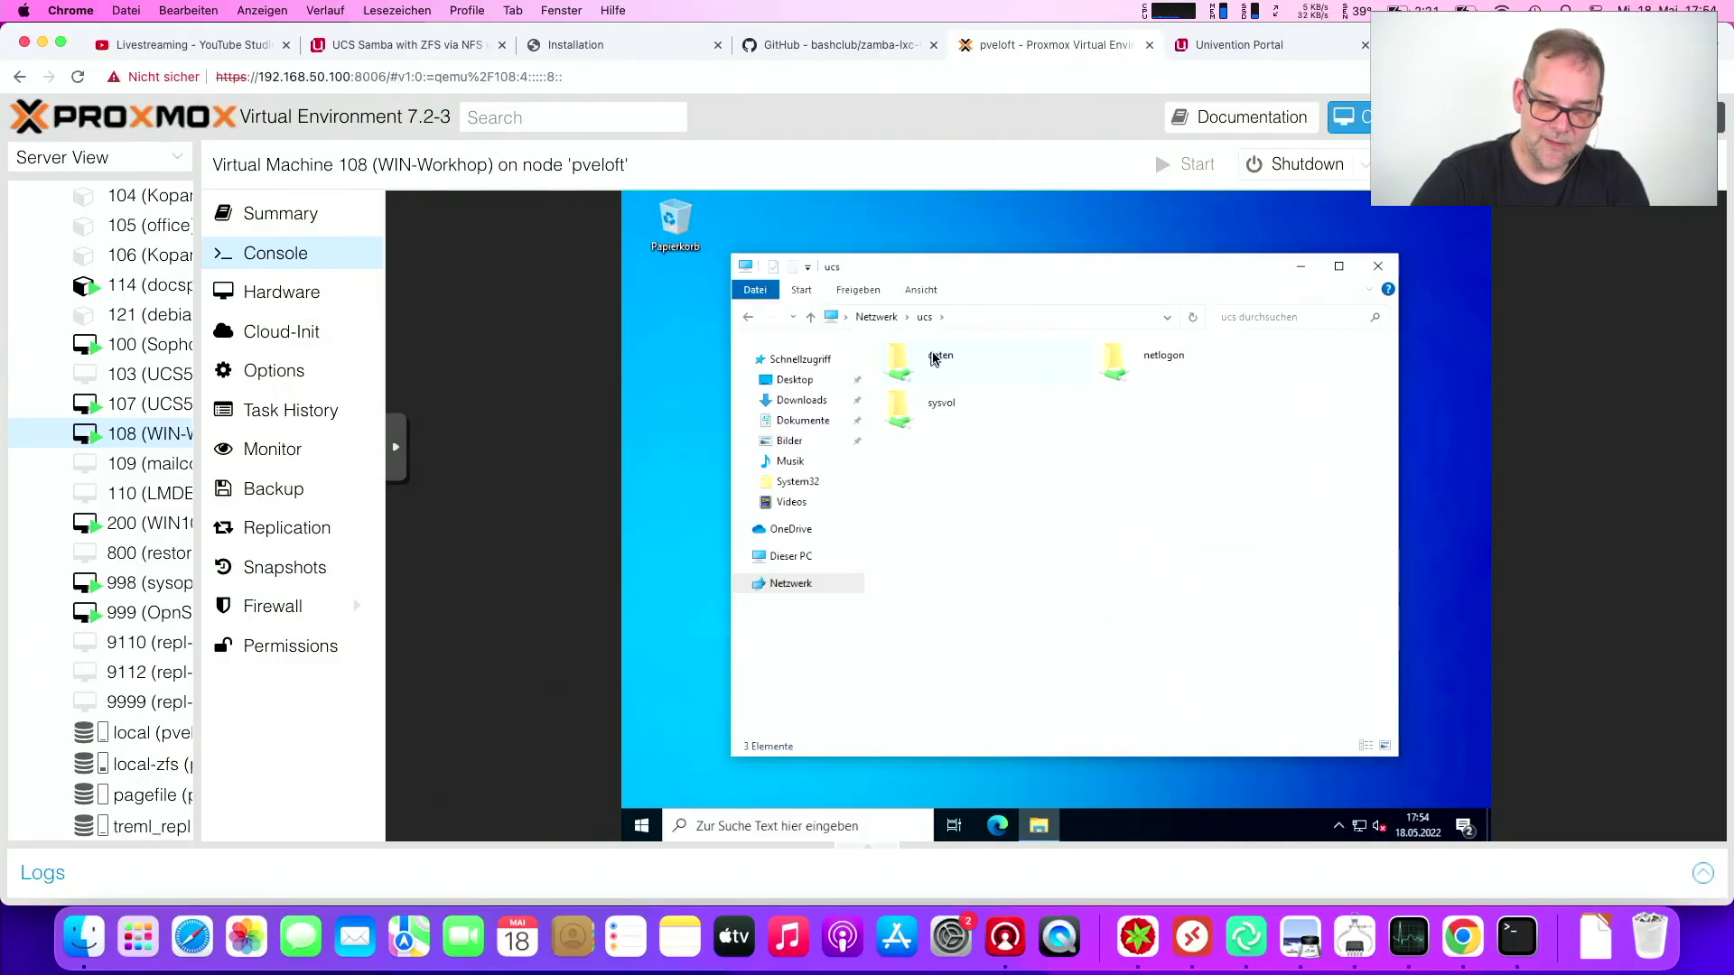
{"action": "double_click", "coordinate": [935, 358]}
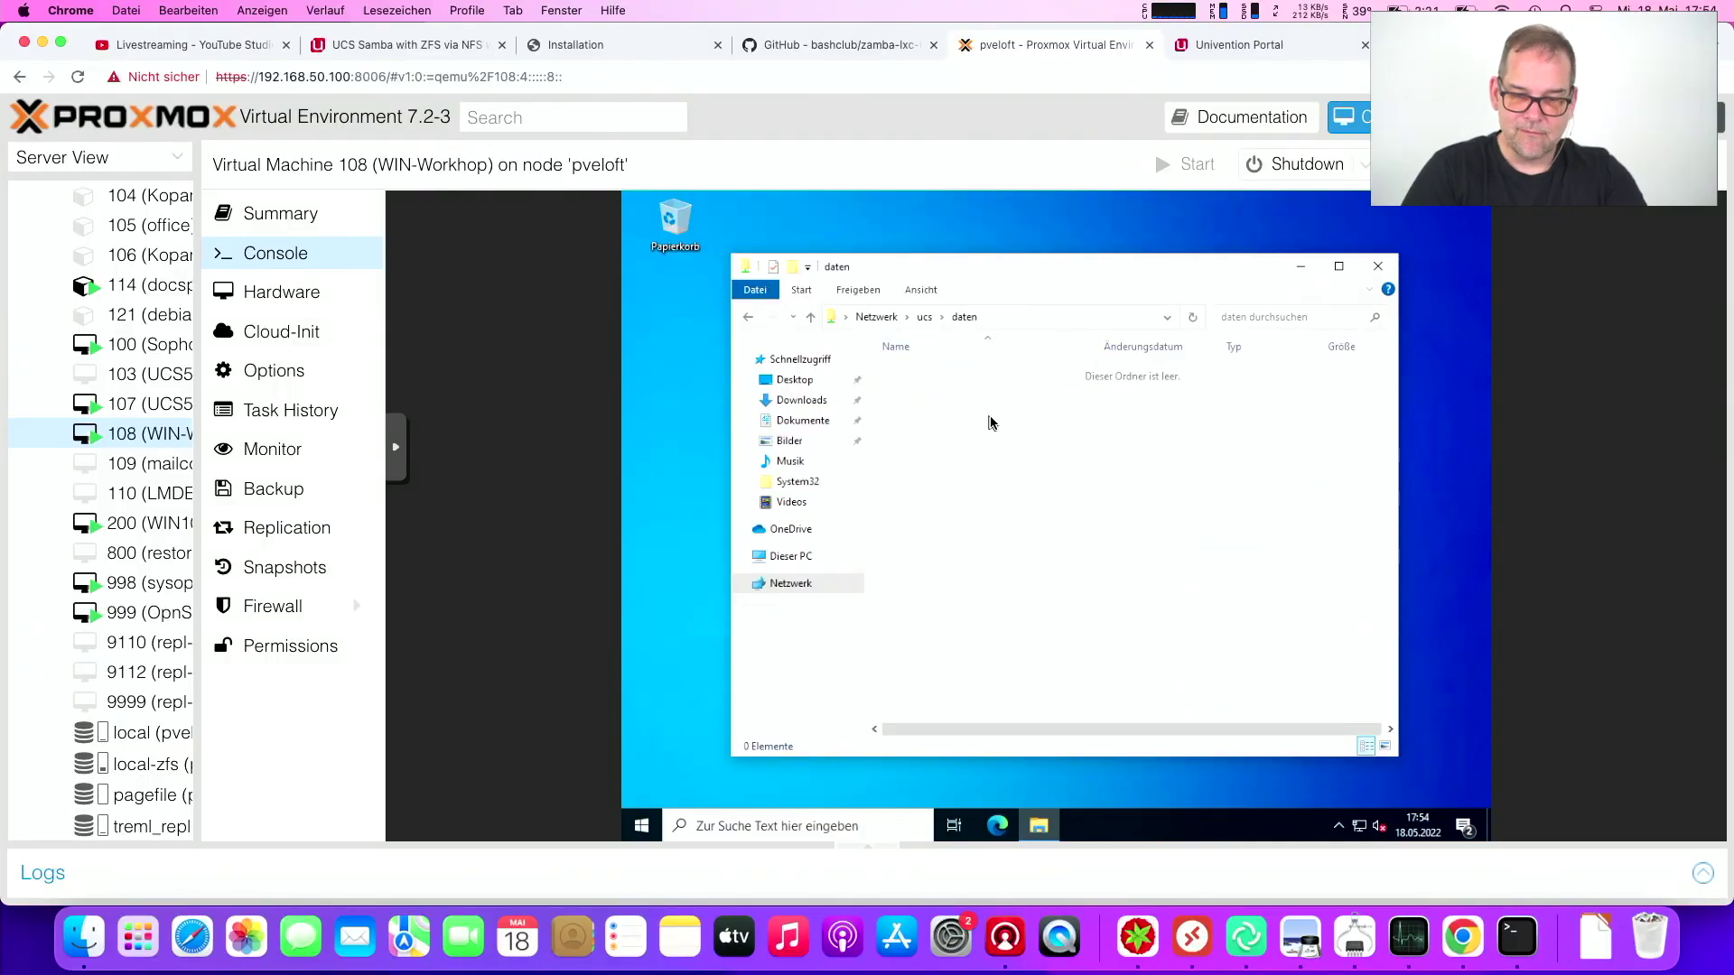
Create a new folder and a new text document in the daten share, keeping the default names Neuer Ordner and Neues Textdokument
{"action": "right_click", "coordinate": [977, 416]}
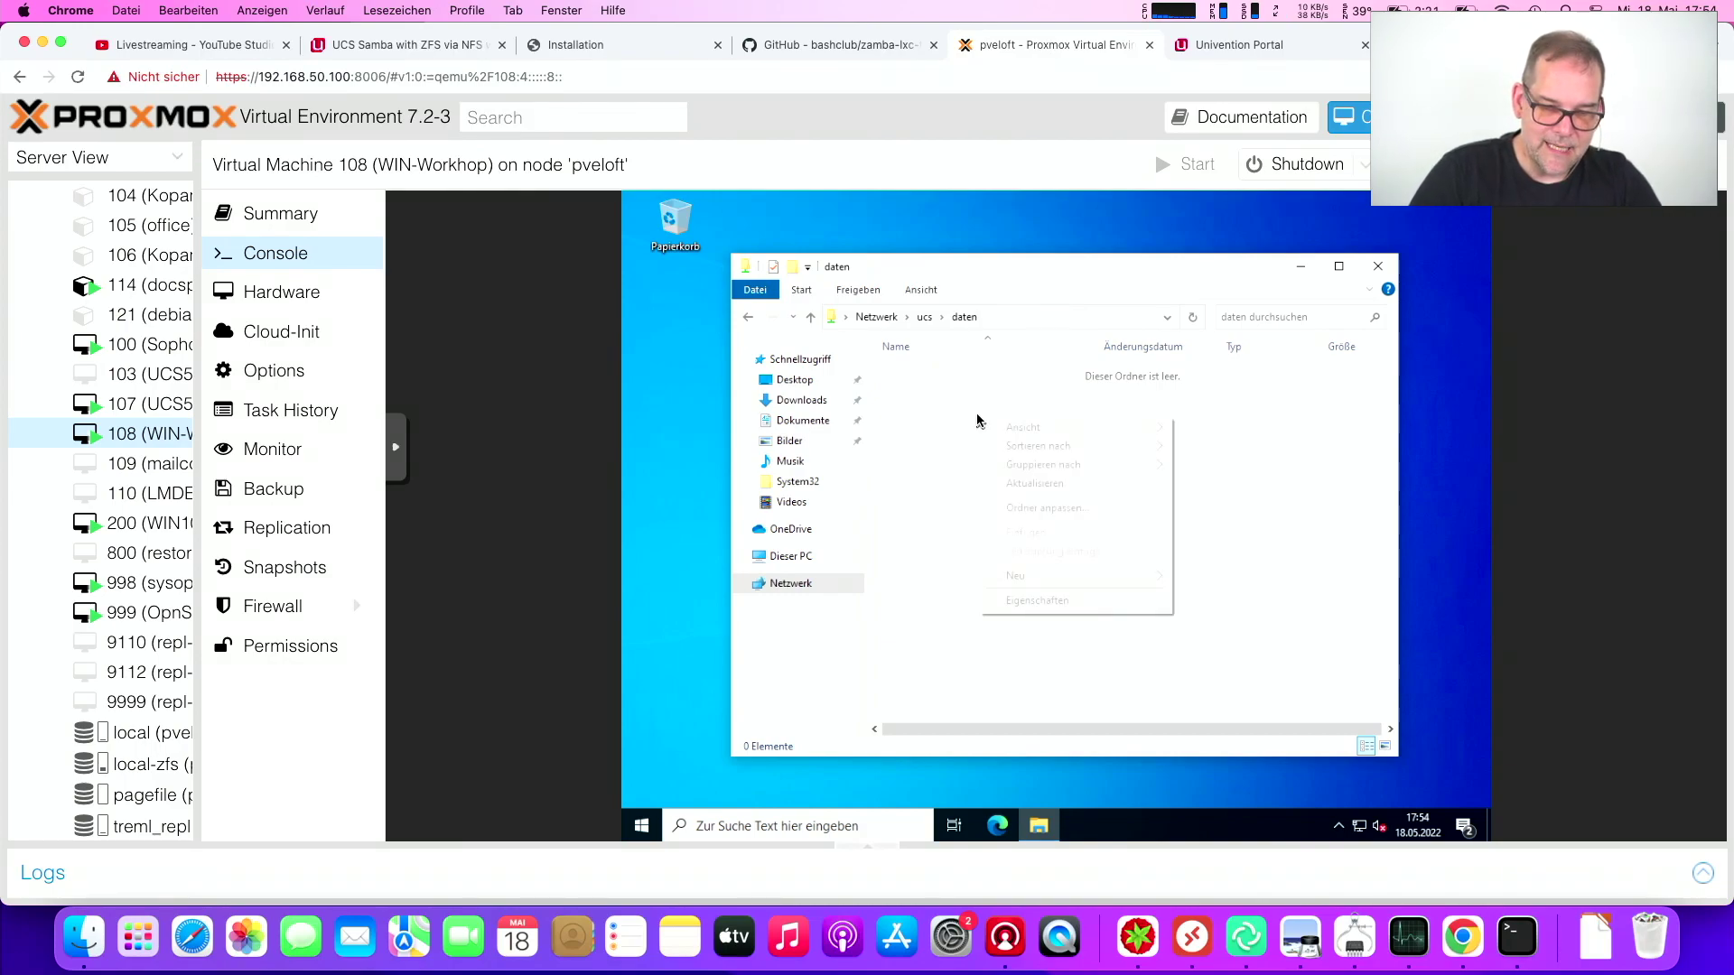
{"action": "mouse_move", "coordinate": [1066, 574]}
{"action": "left_click", "coordinate": [1211, 578]}
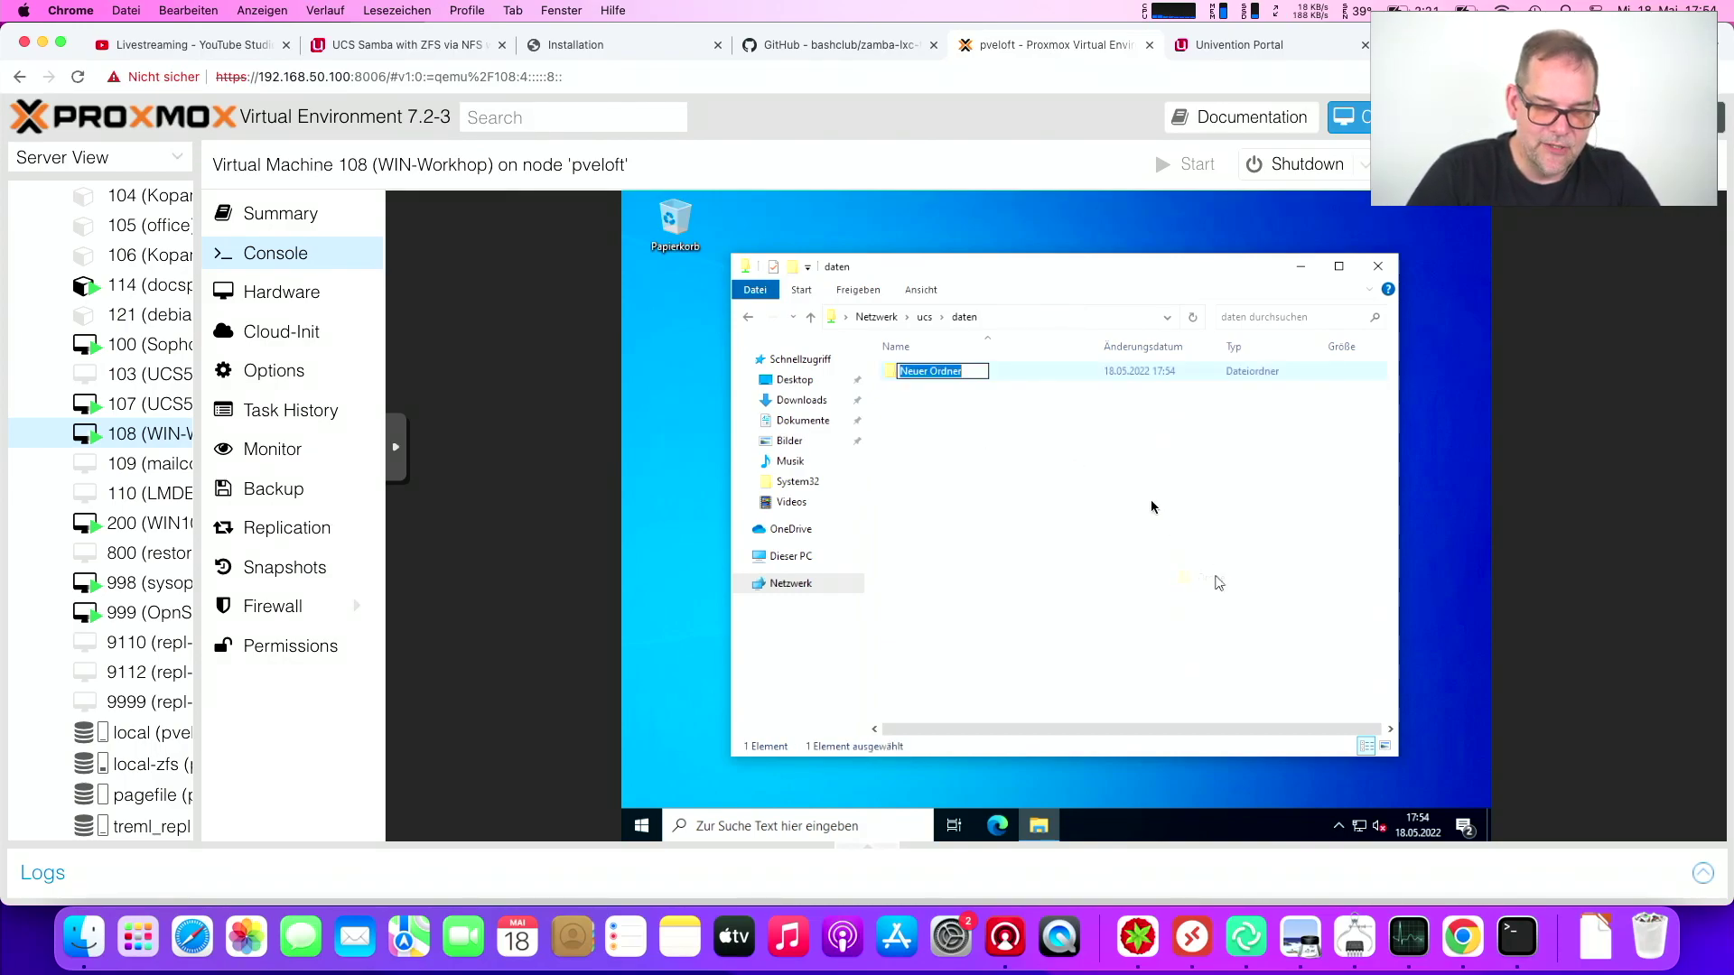
{"action": "left_click", "coordinate": [1060, 441]}
{"action": "right_click", "coordinate": [1039, 440]}
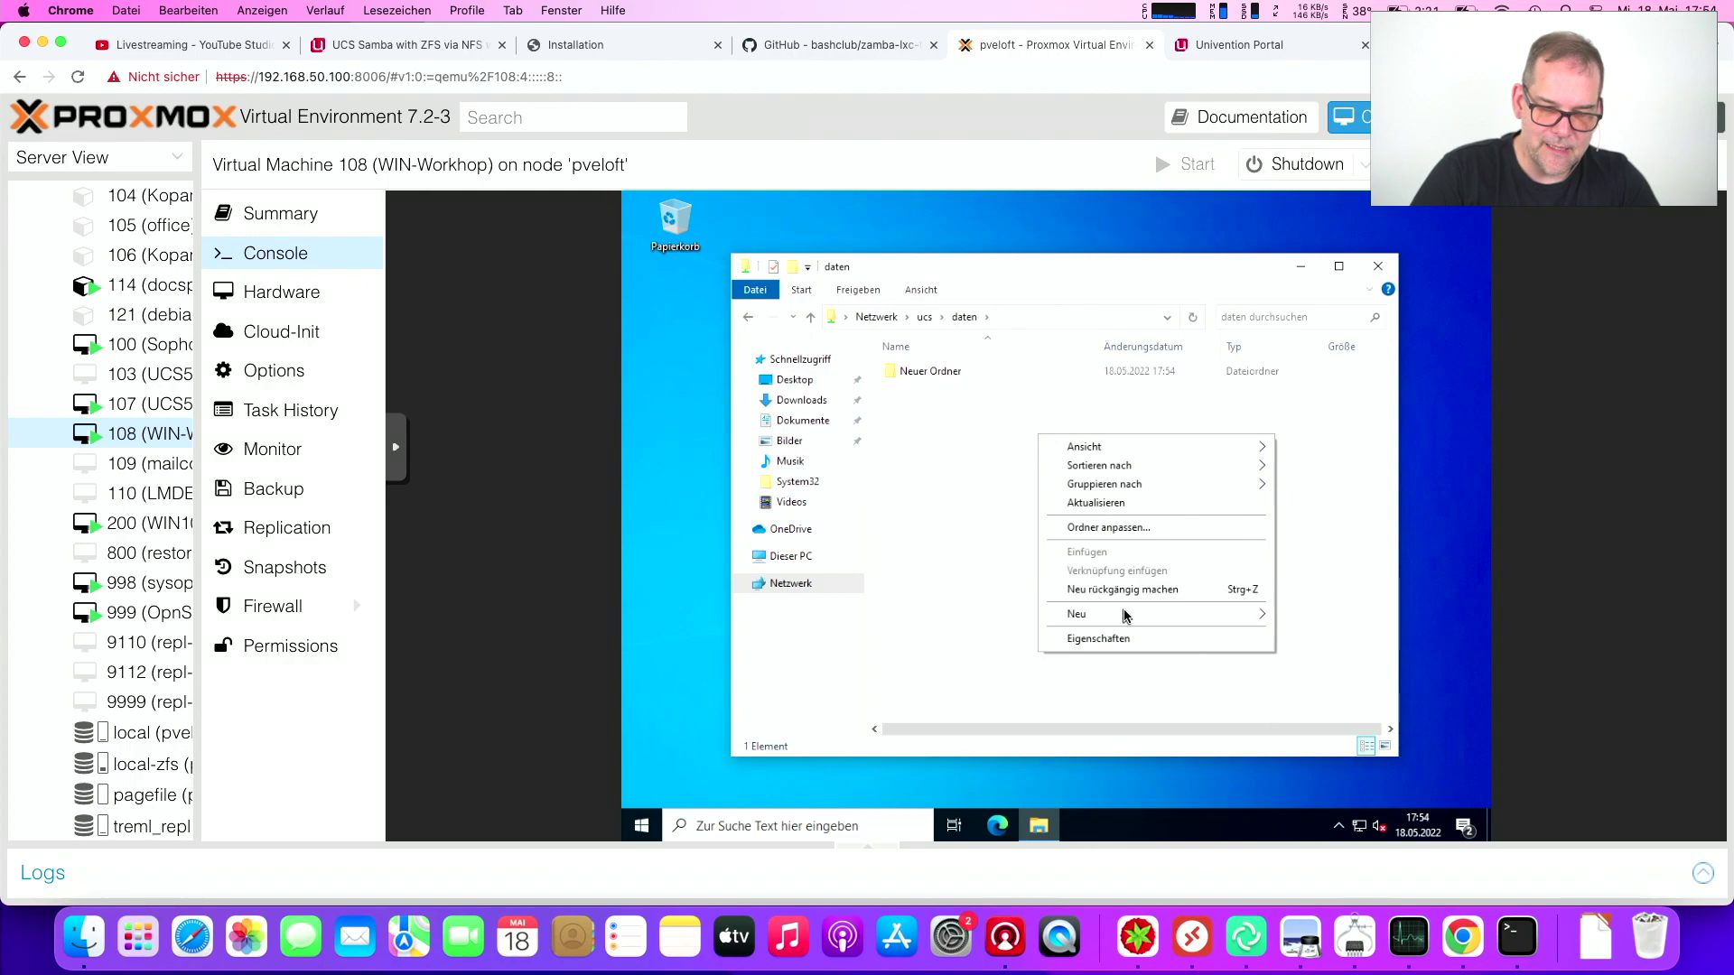
{"action": "mouse_move", "coordinate": [1127, 614]}
{"action": "left_click", "coordinate": [1332, 697]}
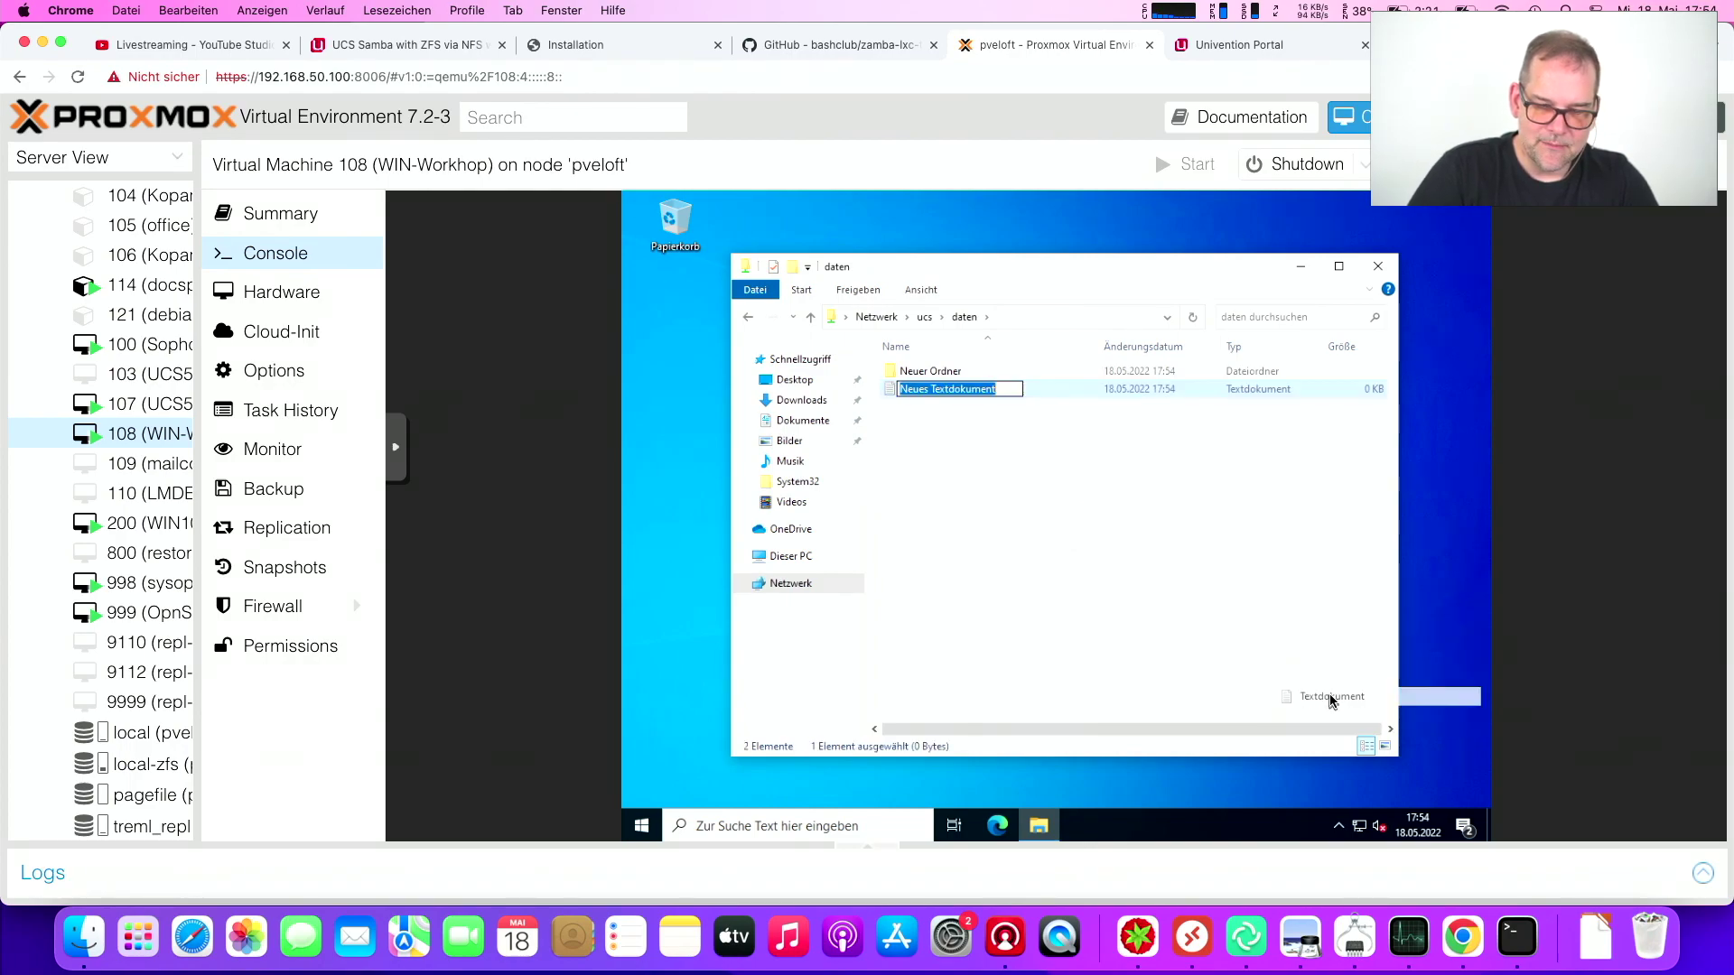
{"action": "left_click", "coordinate": [988, 410]}
Examine the security permissions of the Neues Textdokument file, including those for Jeder, and close its properties
{"action": "left_click", "coordinate": [972, 394]}
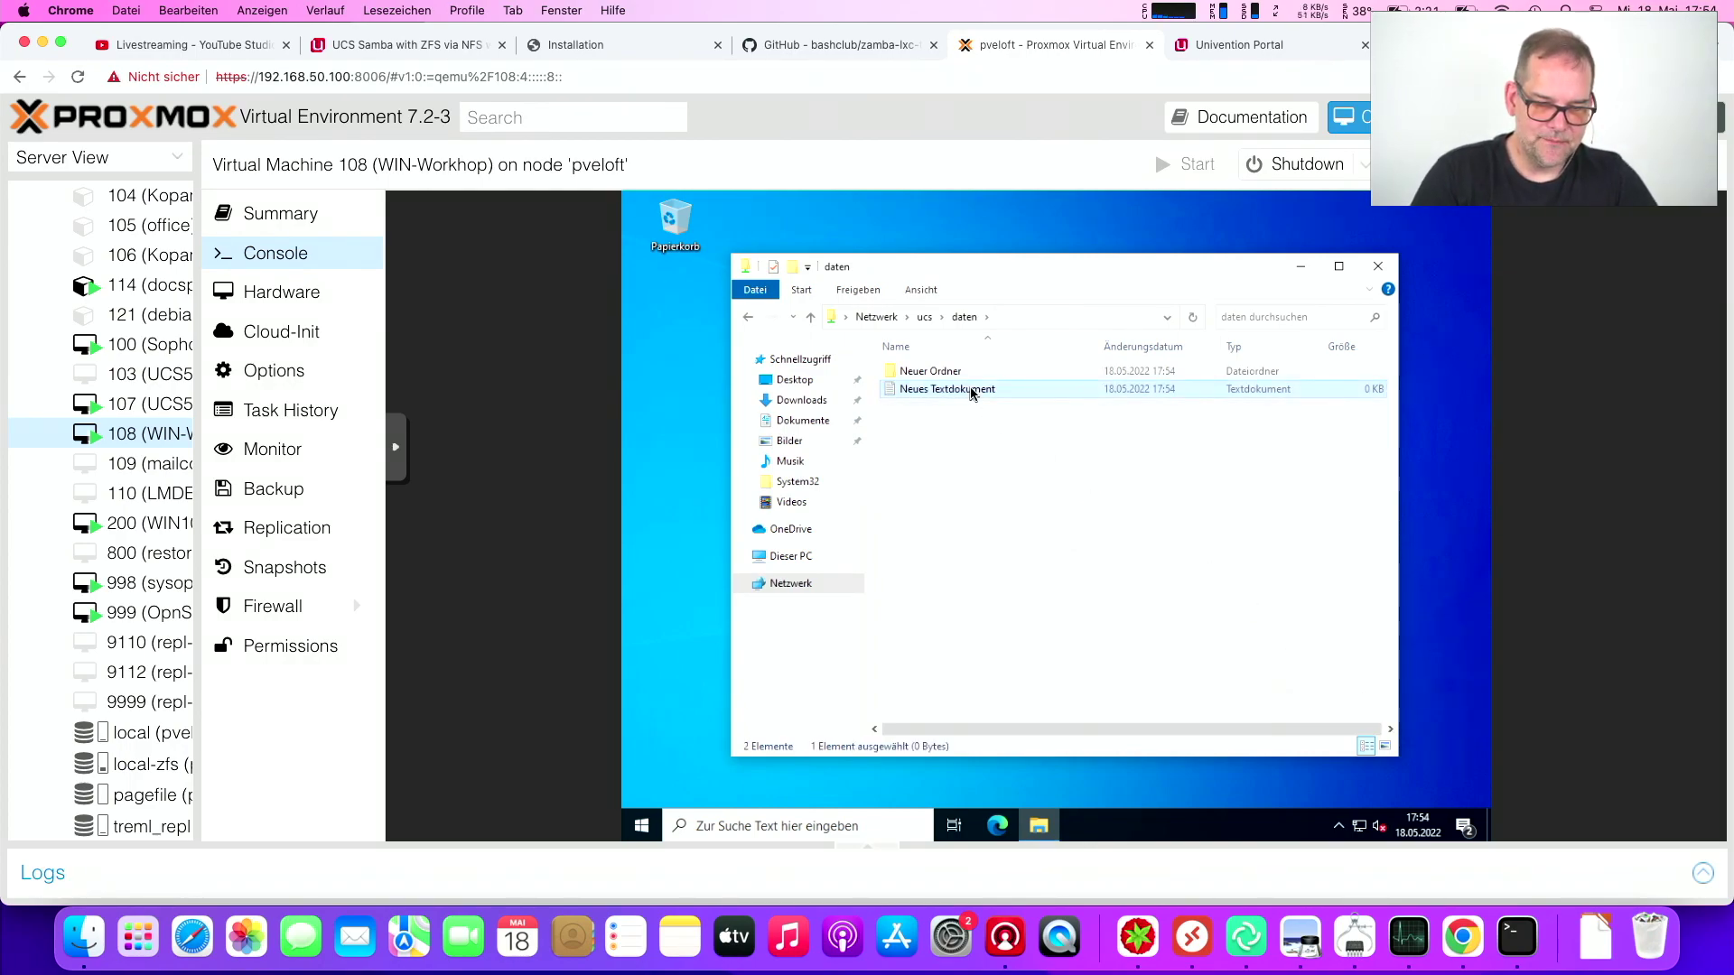
{"action": "key", "text": "alt+Return"}
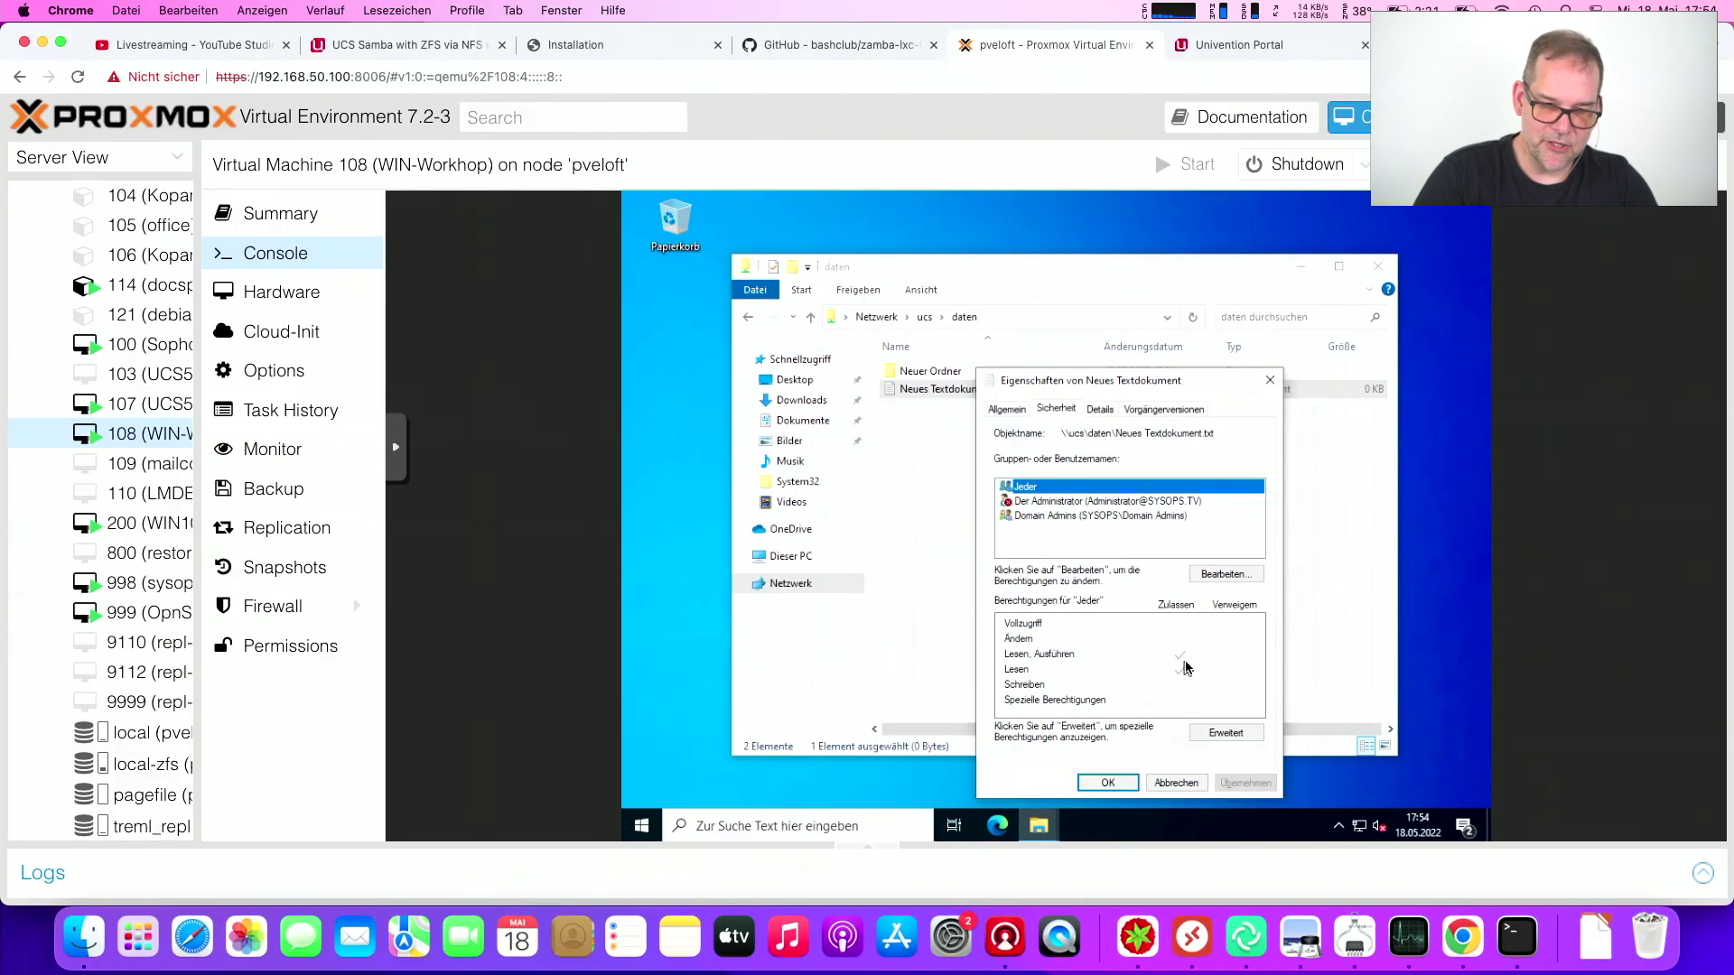
{"action": "key", "text": "super"}
{"action": "key", "text": "Escape"}
{"action": "key", "text": "Escape"}
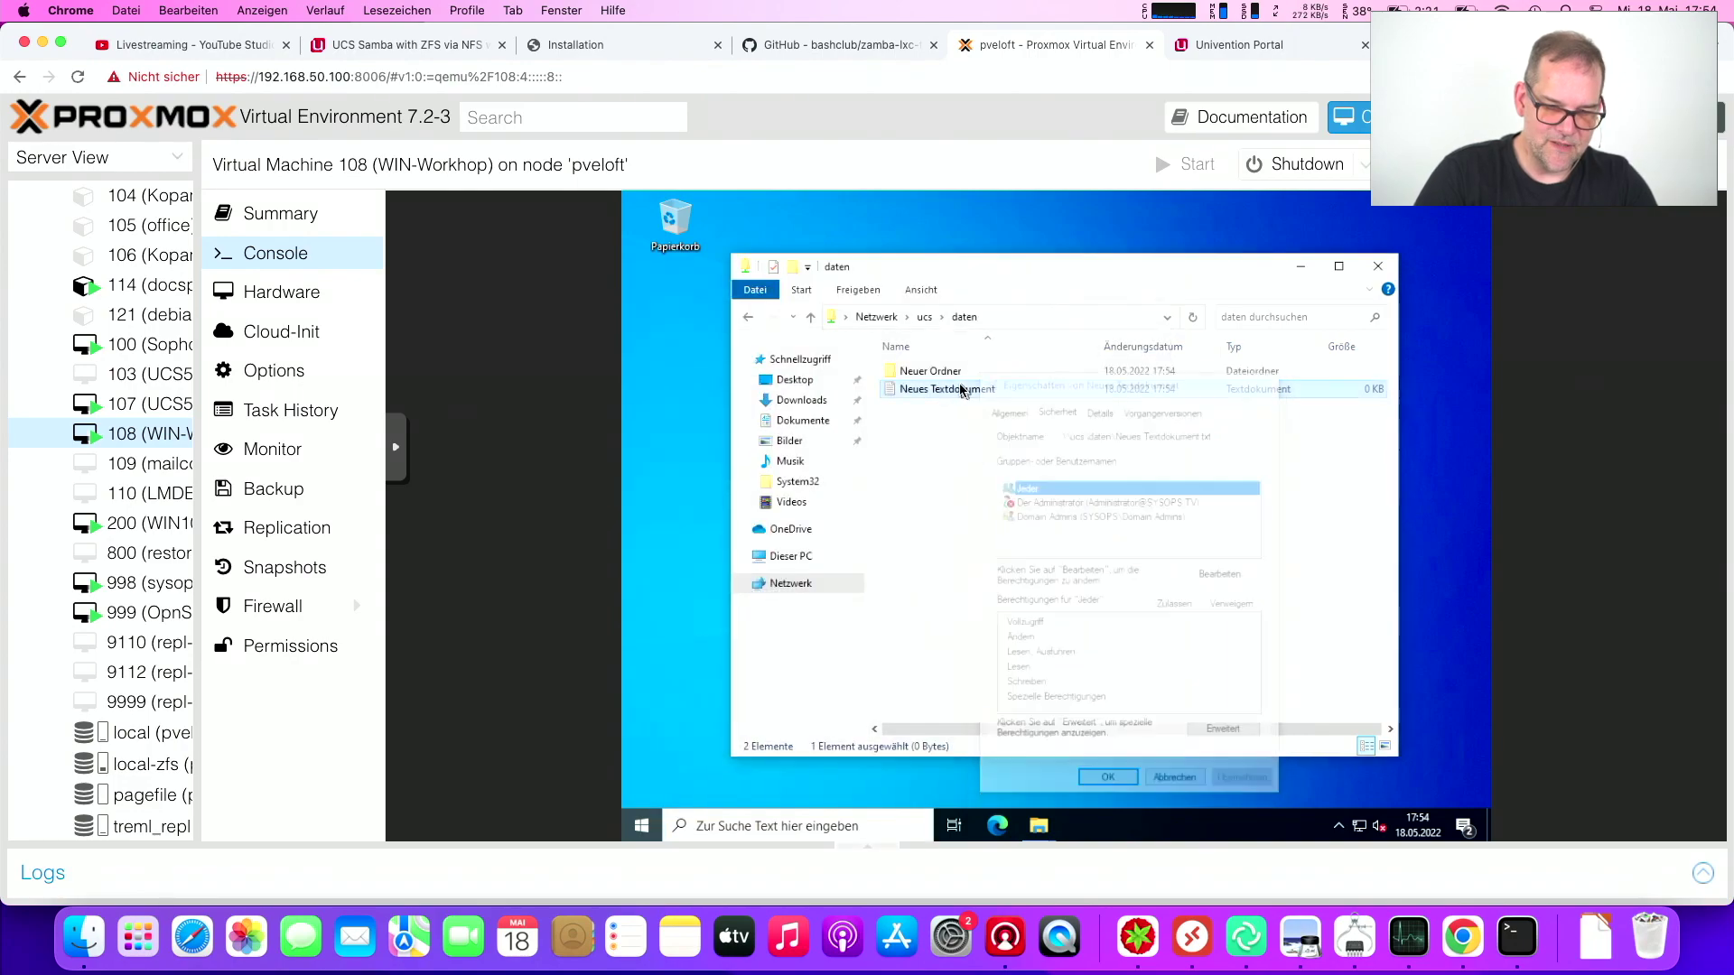
Examine the security permissions of Neuer Ordner and close its properties
{"action": "left_click", "coordinate": [949, 375]}
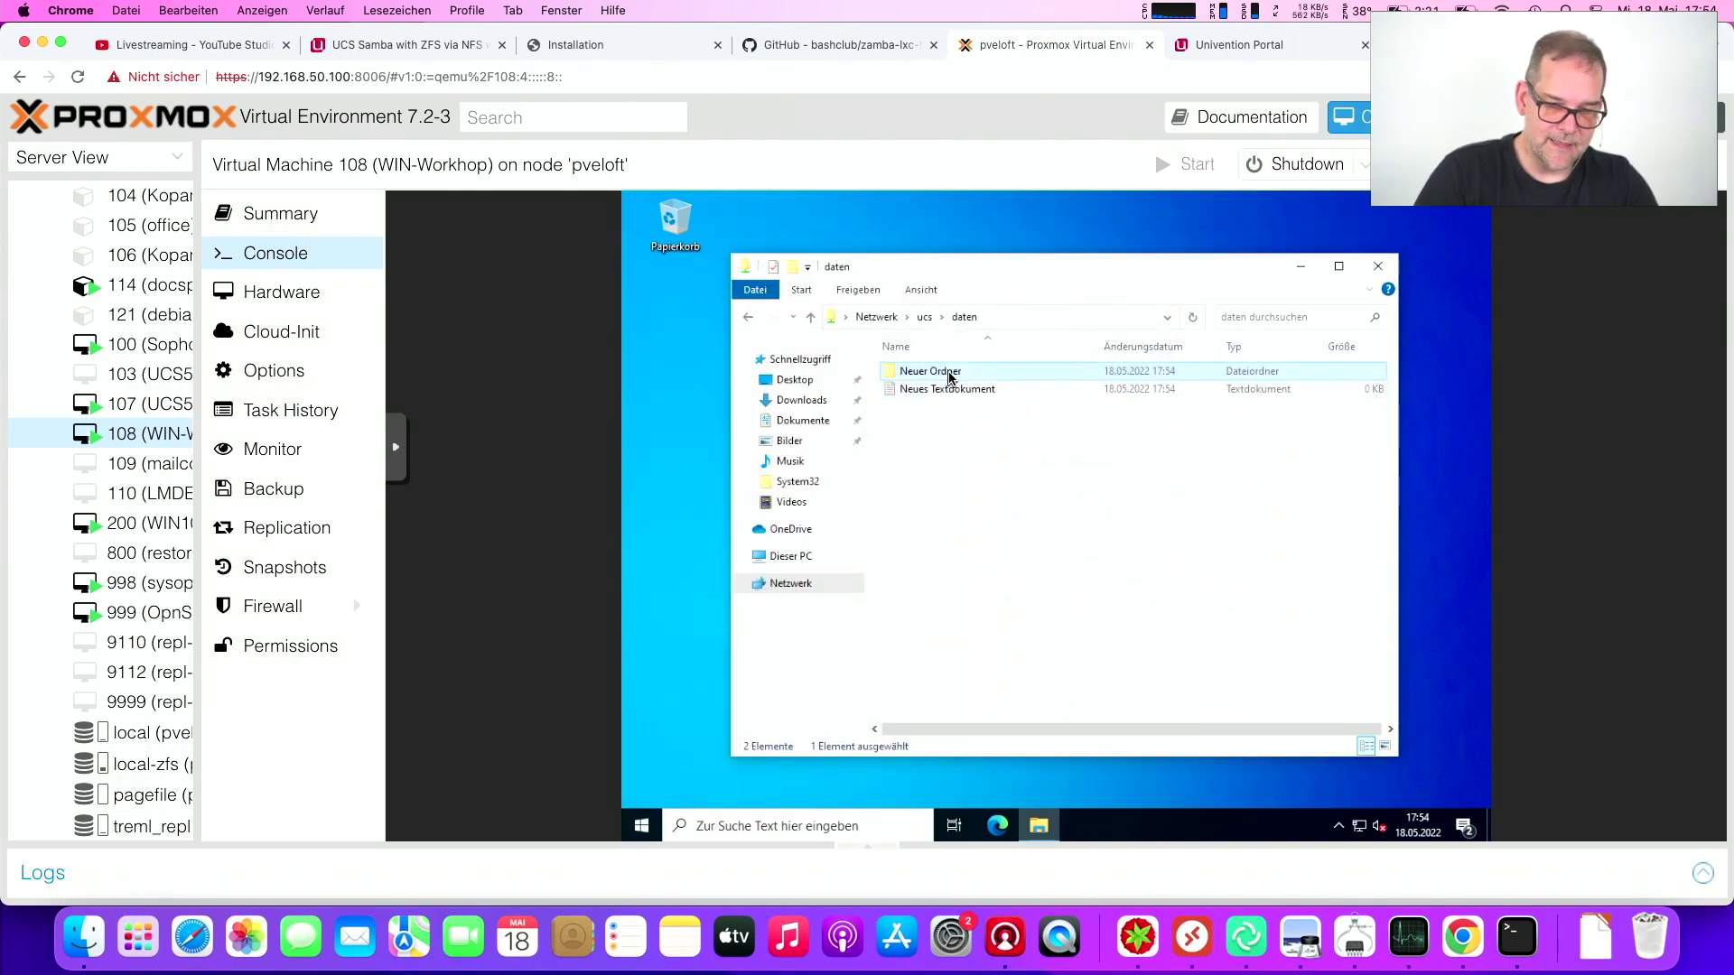
{"action": "key", "text": "alt+Return"}
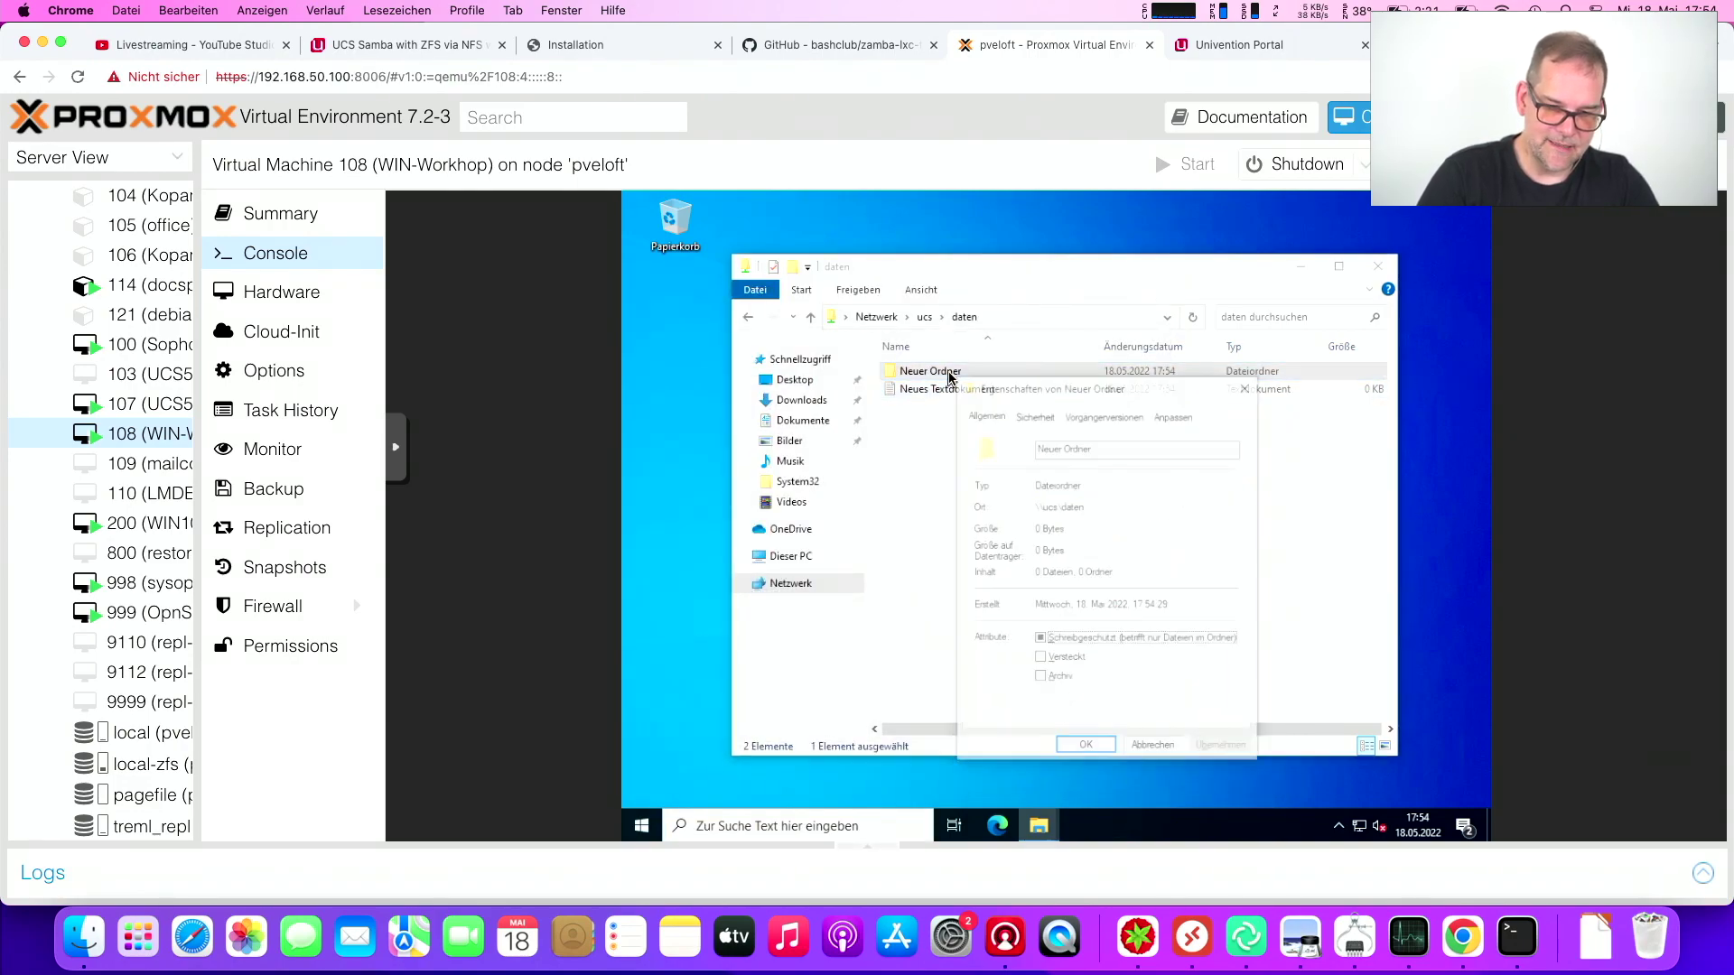
{"action": "left_click", "coordinate": [1034, 414]}
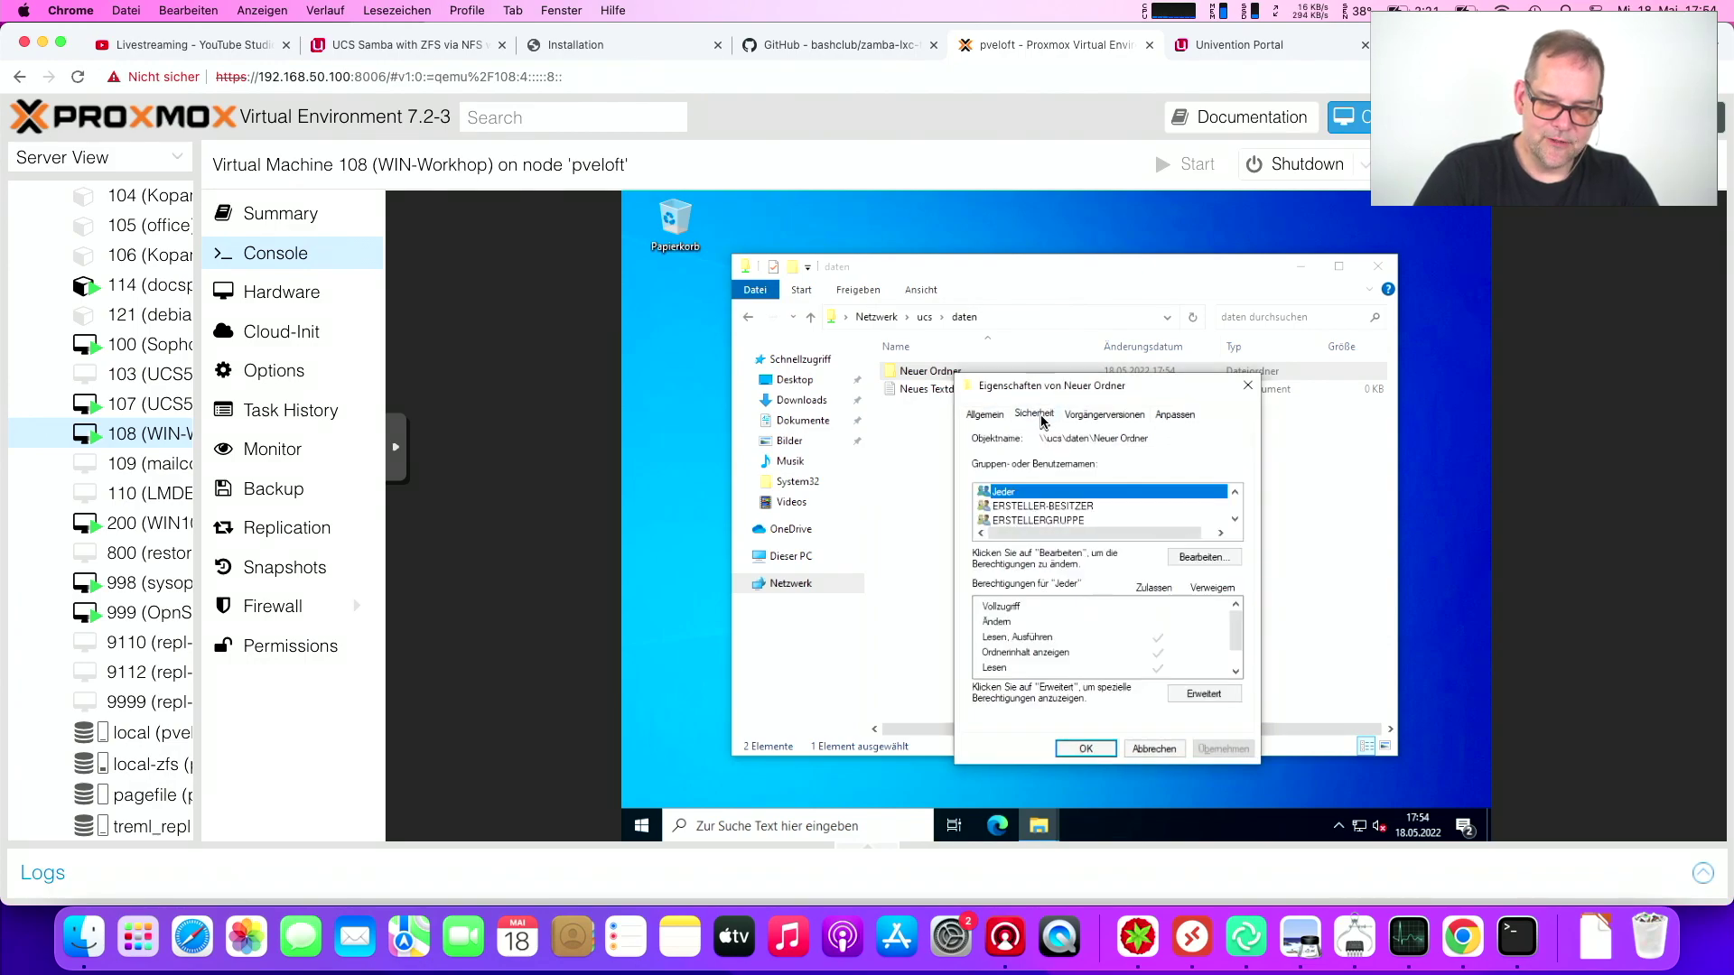
{"action": "key", "text": "Escape"}
Remove both Jeder permission entries in the advanced security settings of the daten share on \\ucs
{"action": "key", "text": "BackSpace"}
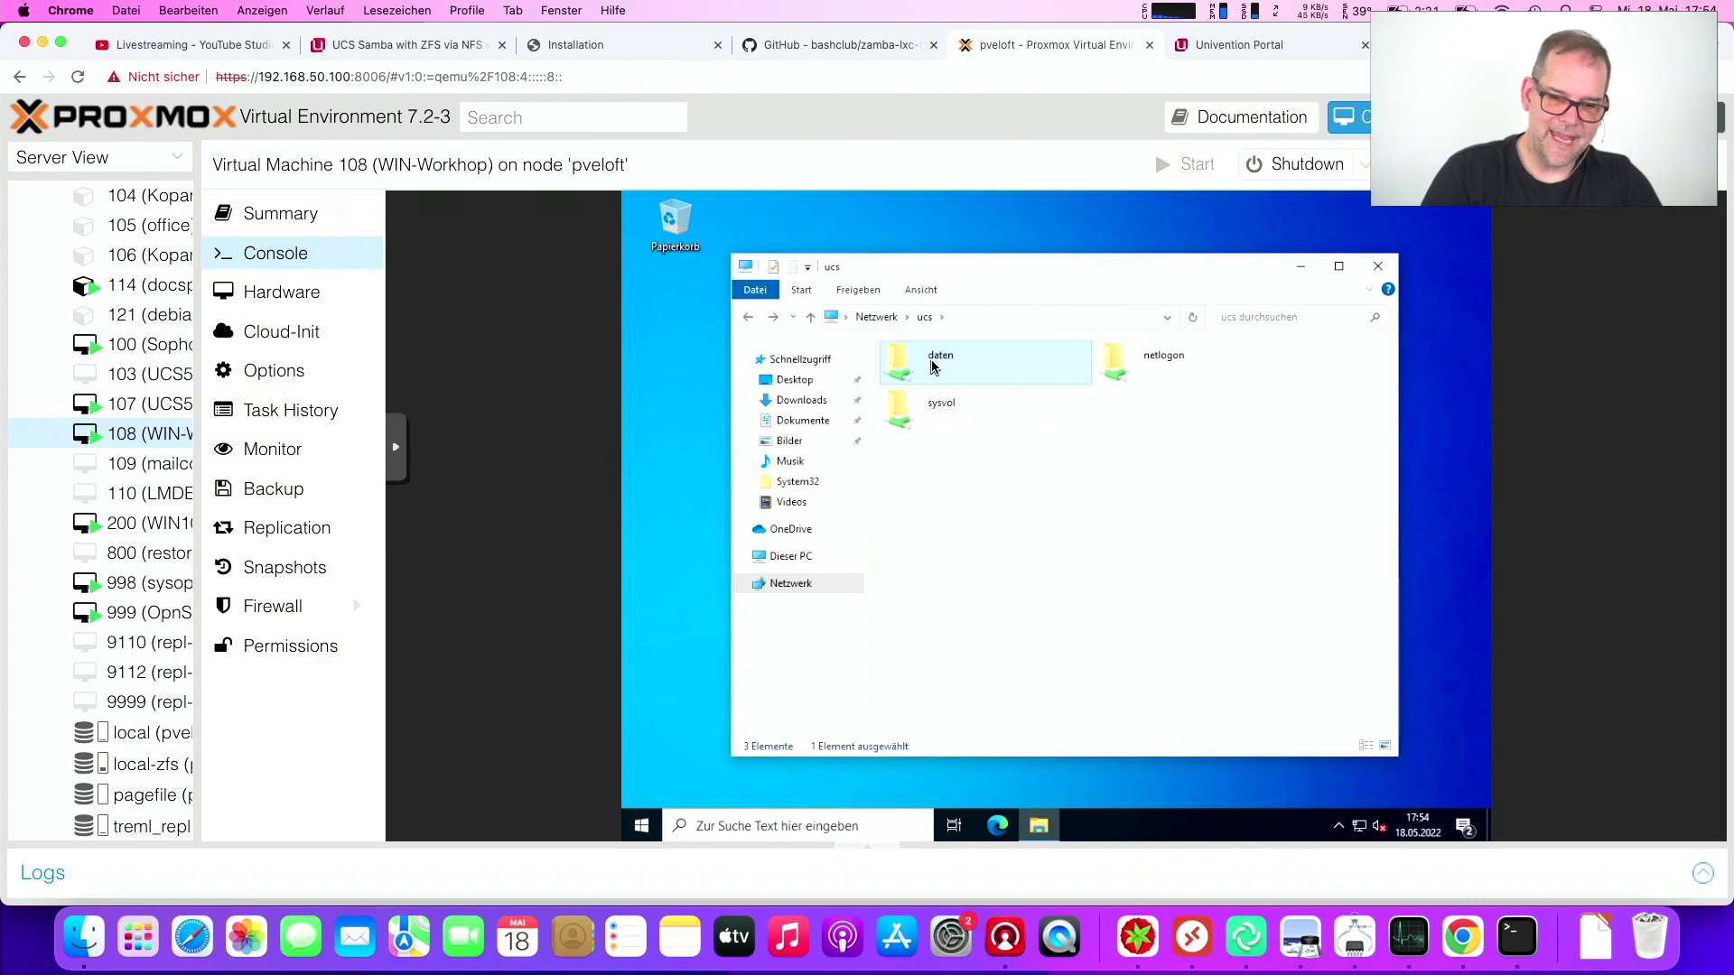
{"action": "key", "text": "alt+Return"}
{"action": "left_click", "coordinate": [1075, 404]}
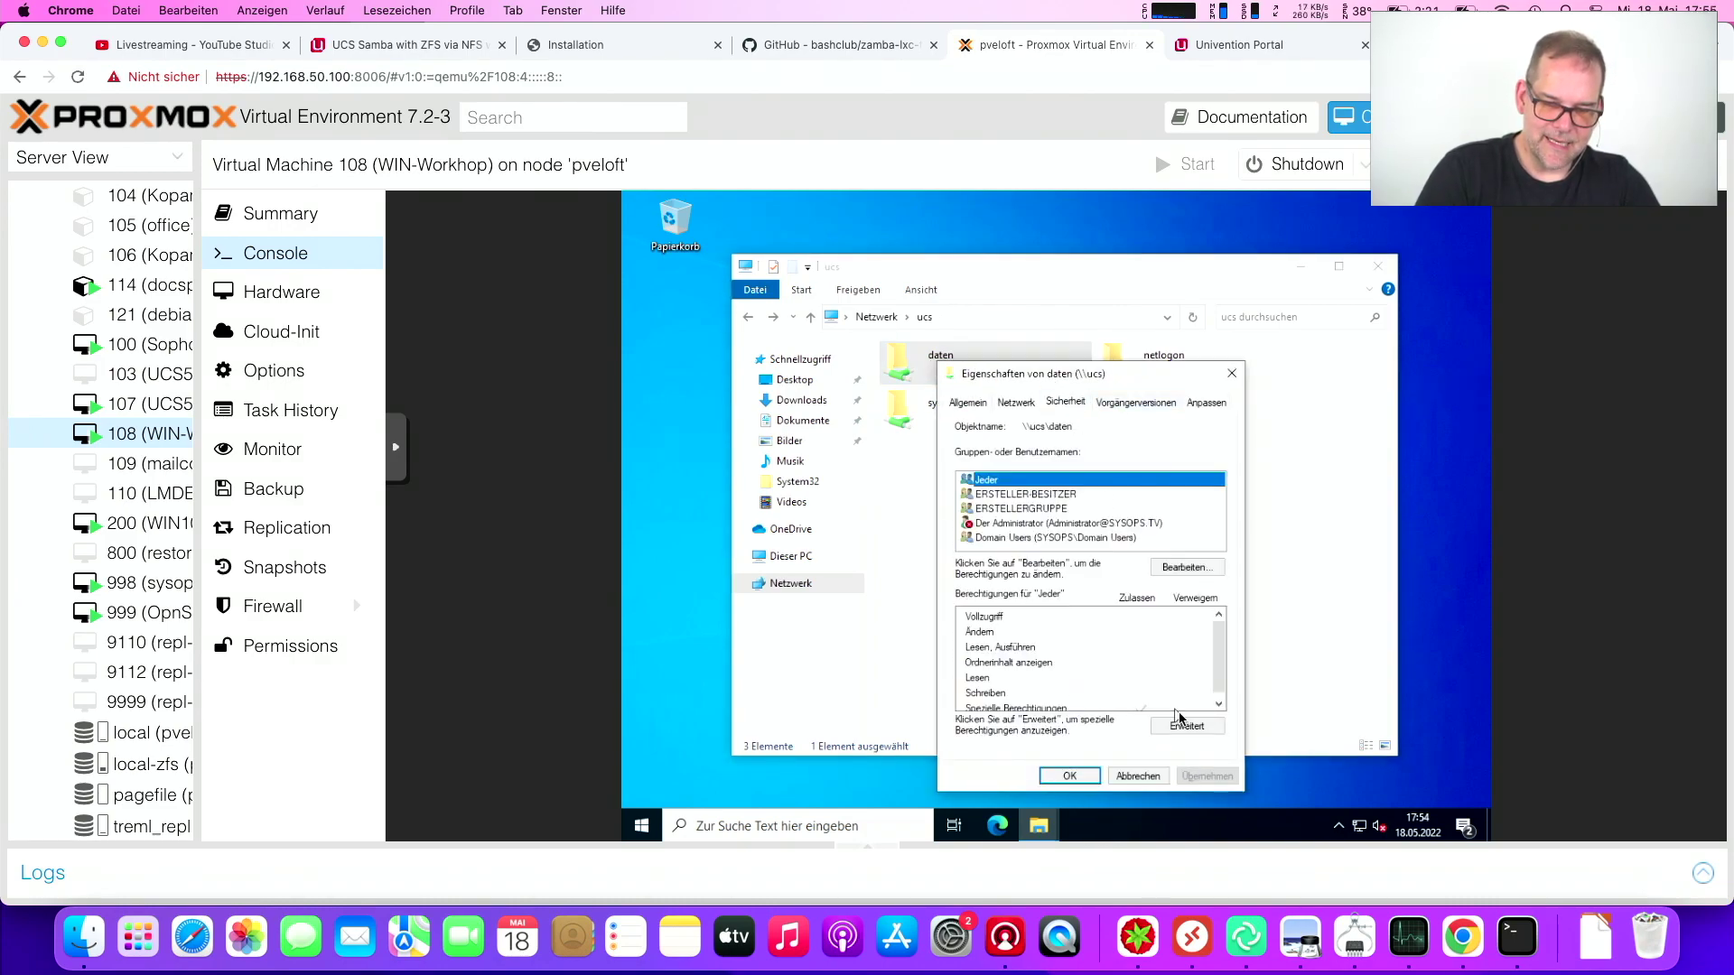
{"action": "left_click", "coordinate": [1185, 724]}
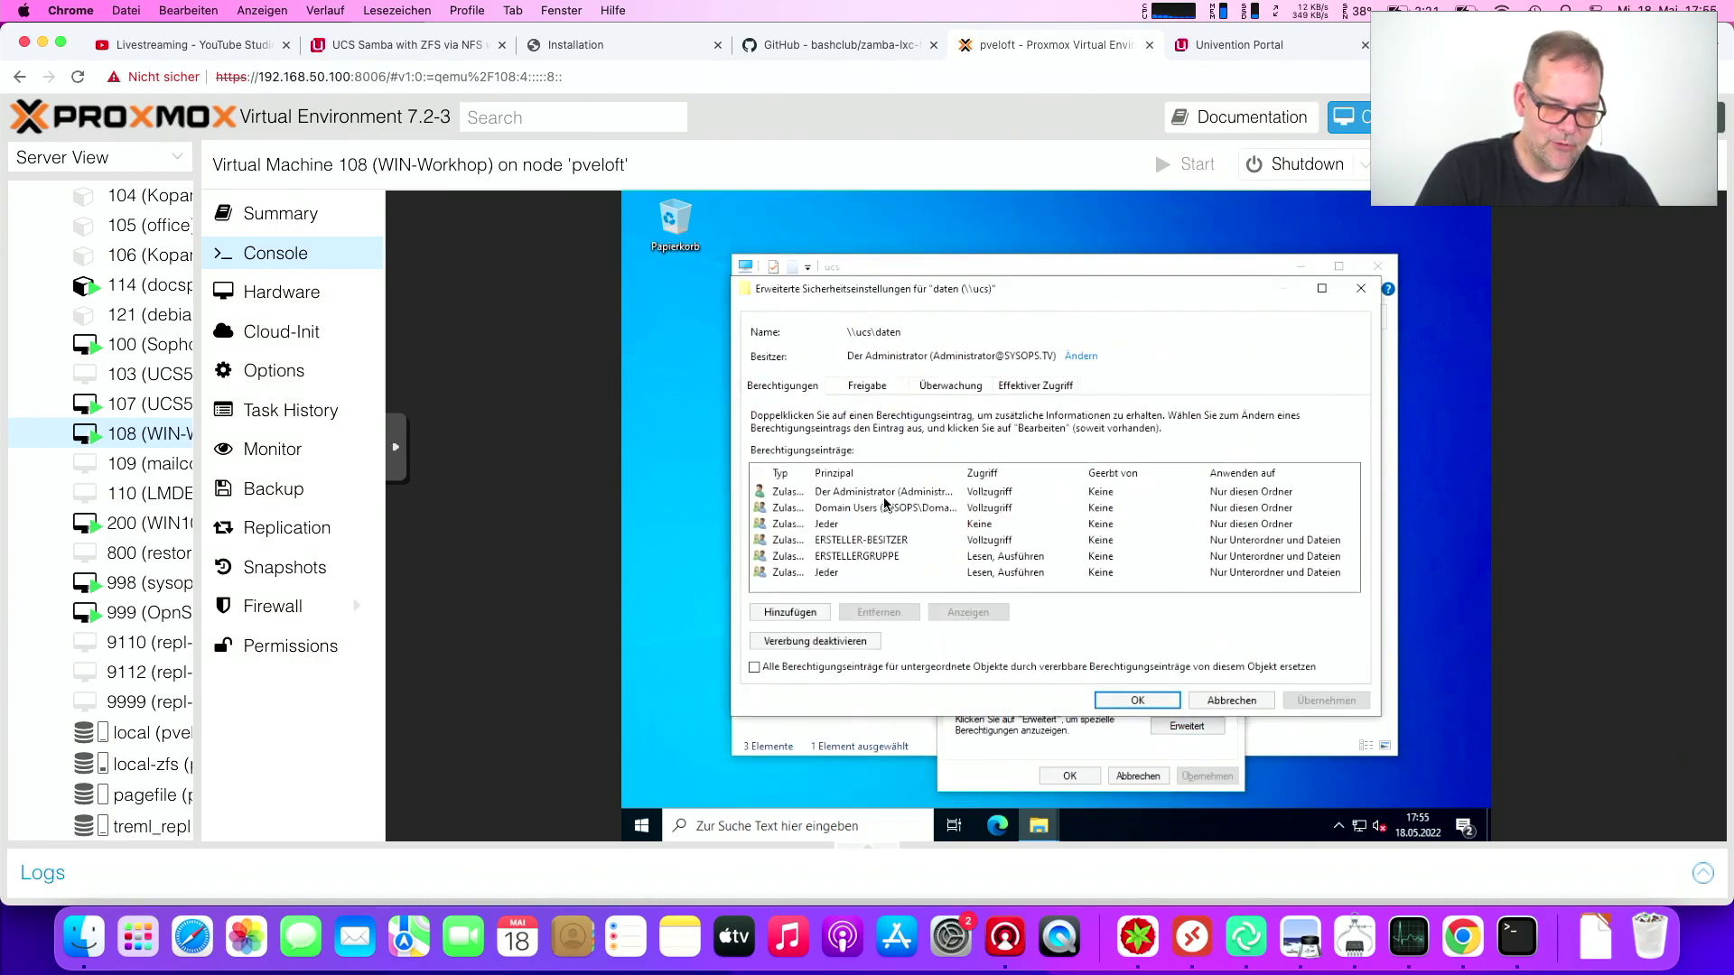
{"action": "left_click", "coordinate": [849, 526]}
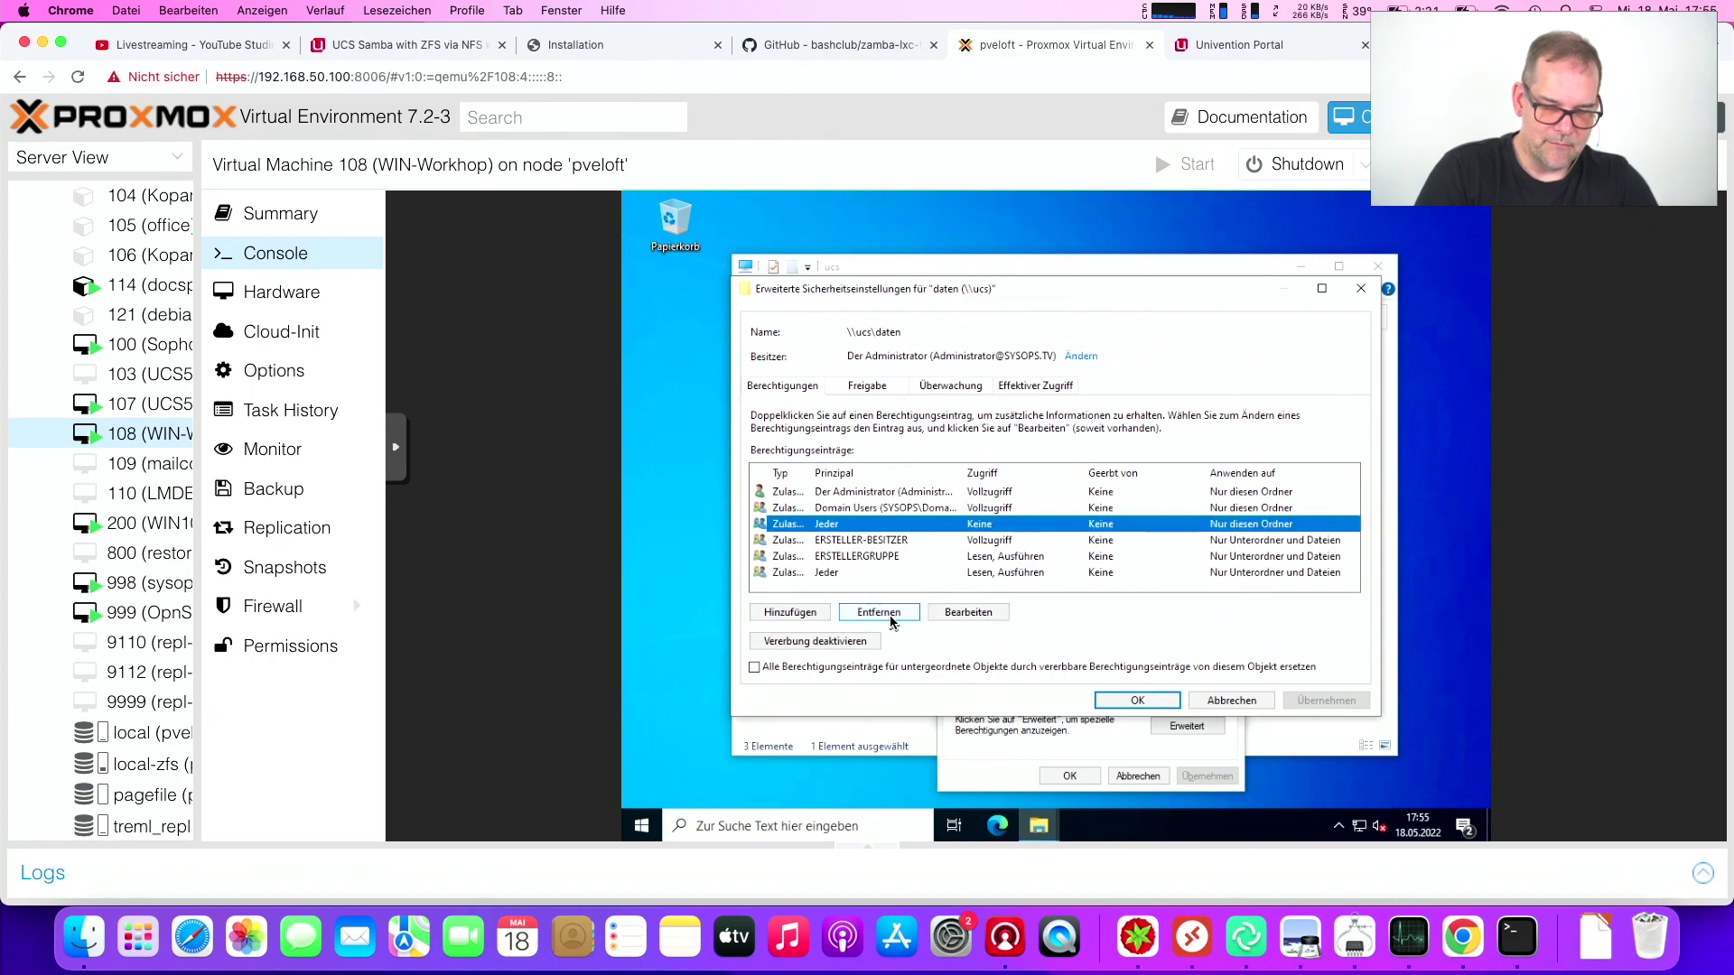
{"action": "left_click", "coordinate": [890, 614]}
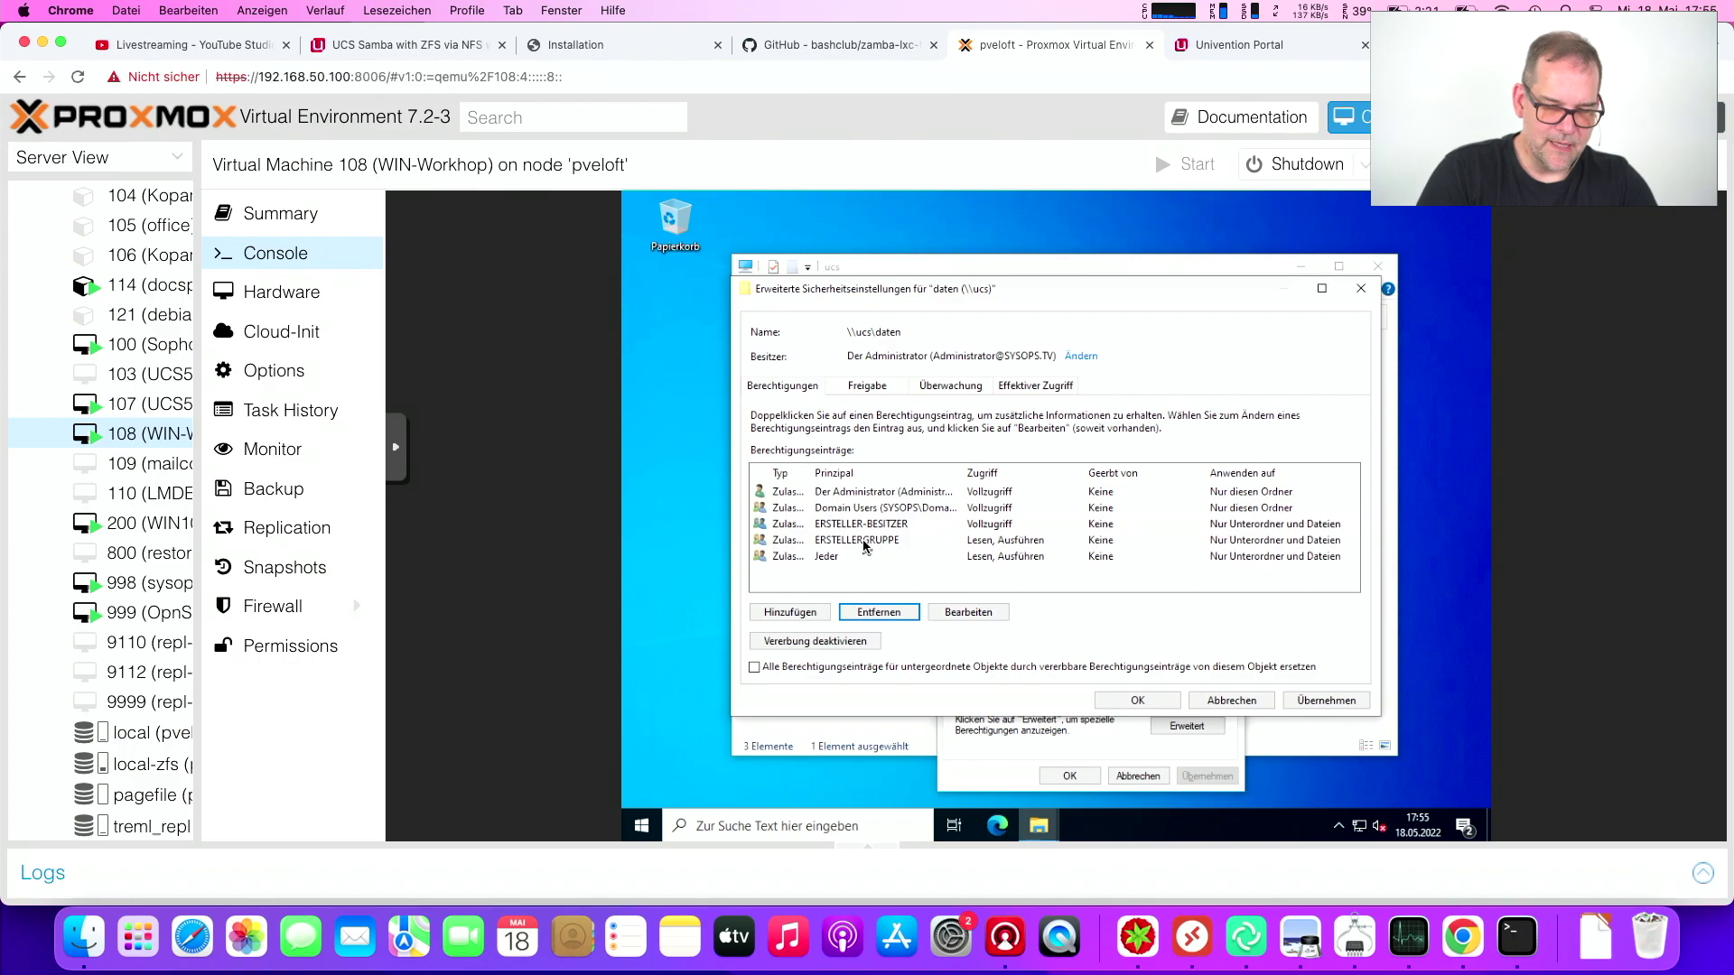
{"action": "left_click", "coordinate": [855, 557]}
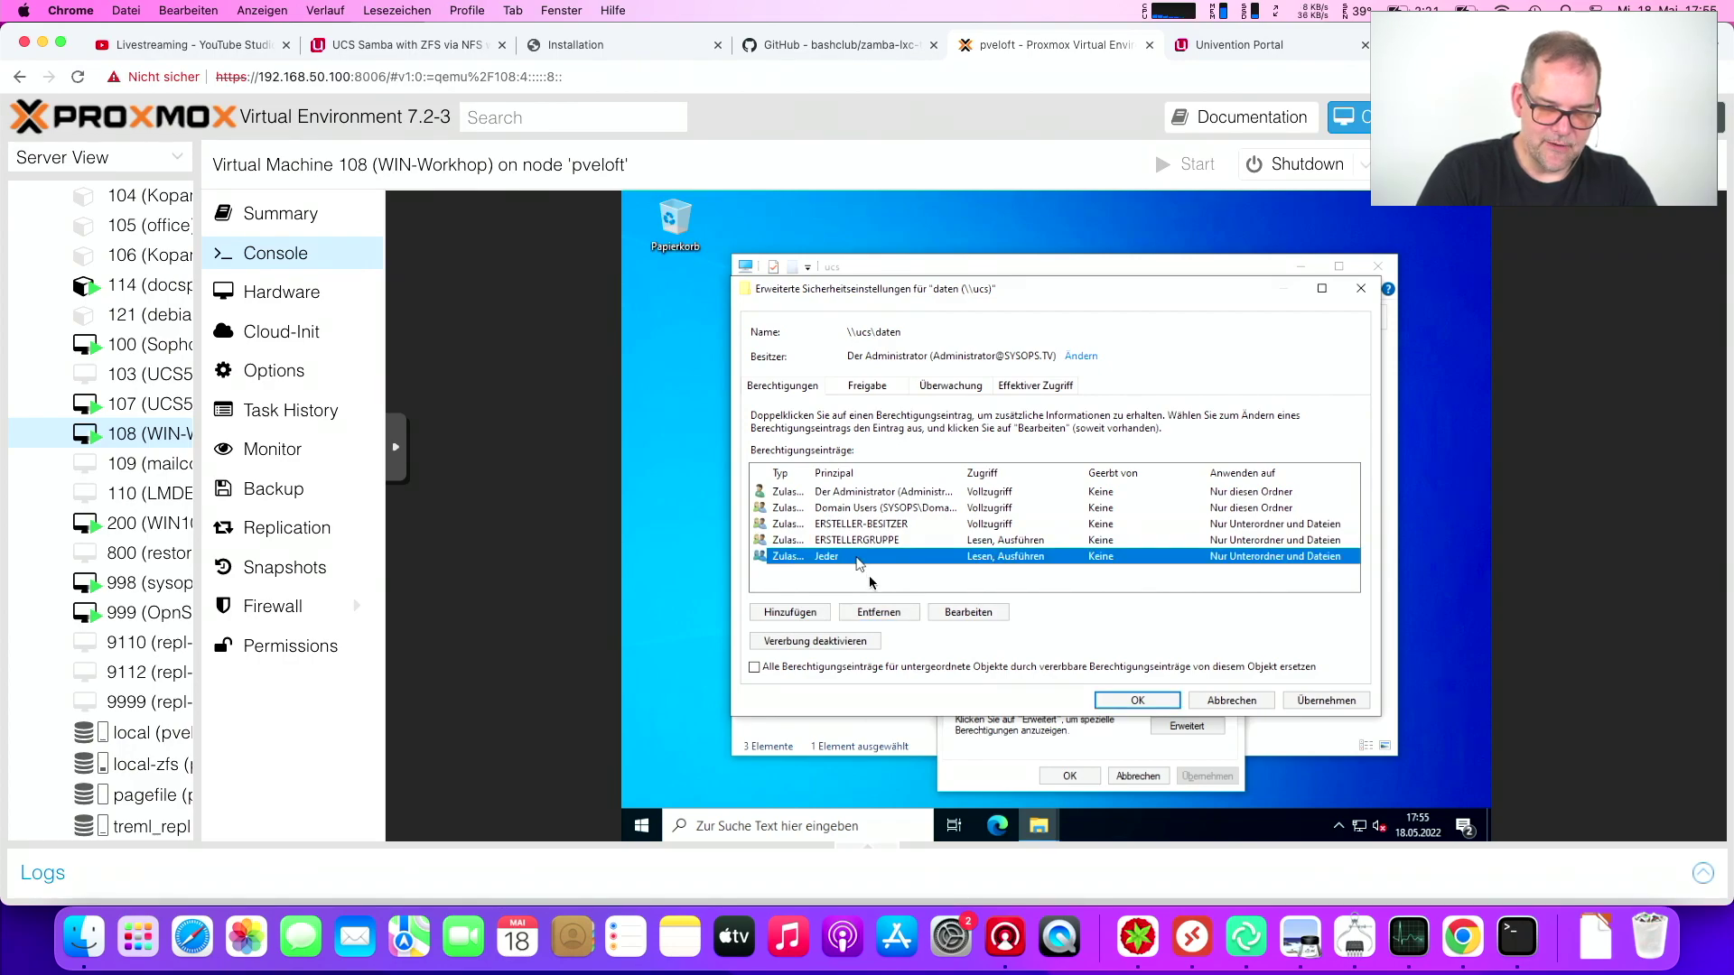
{"action": "left_click", "coordinate": [876, 617]}
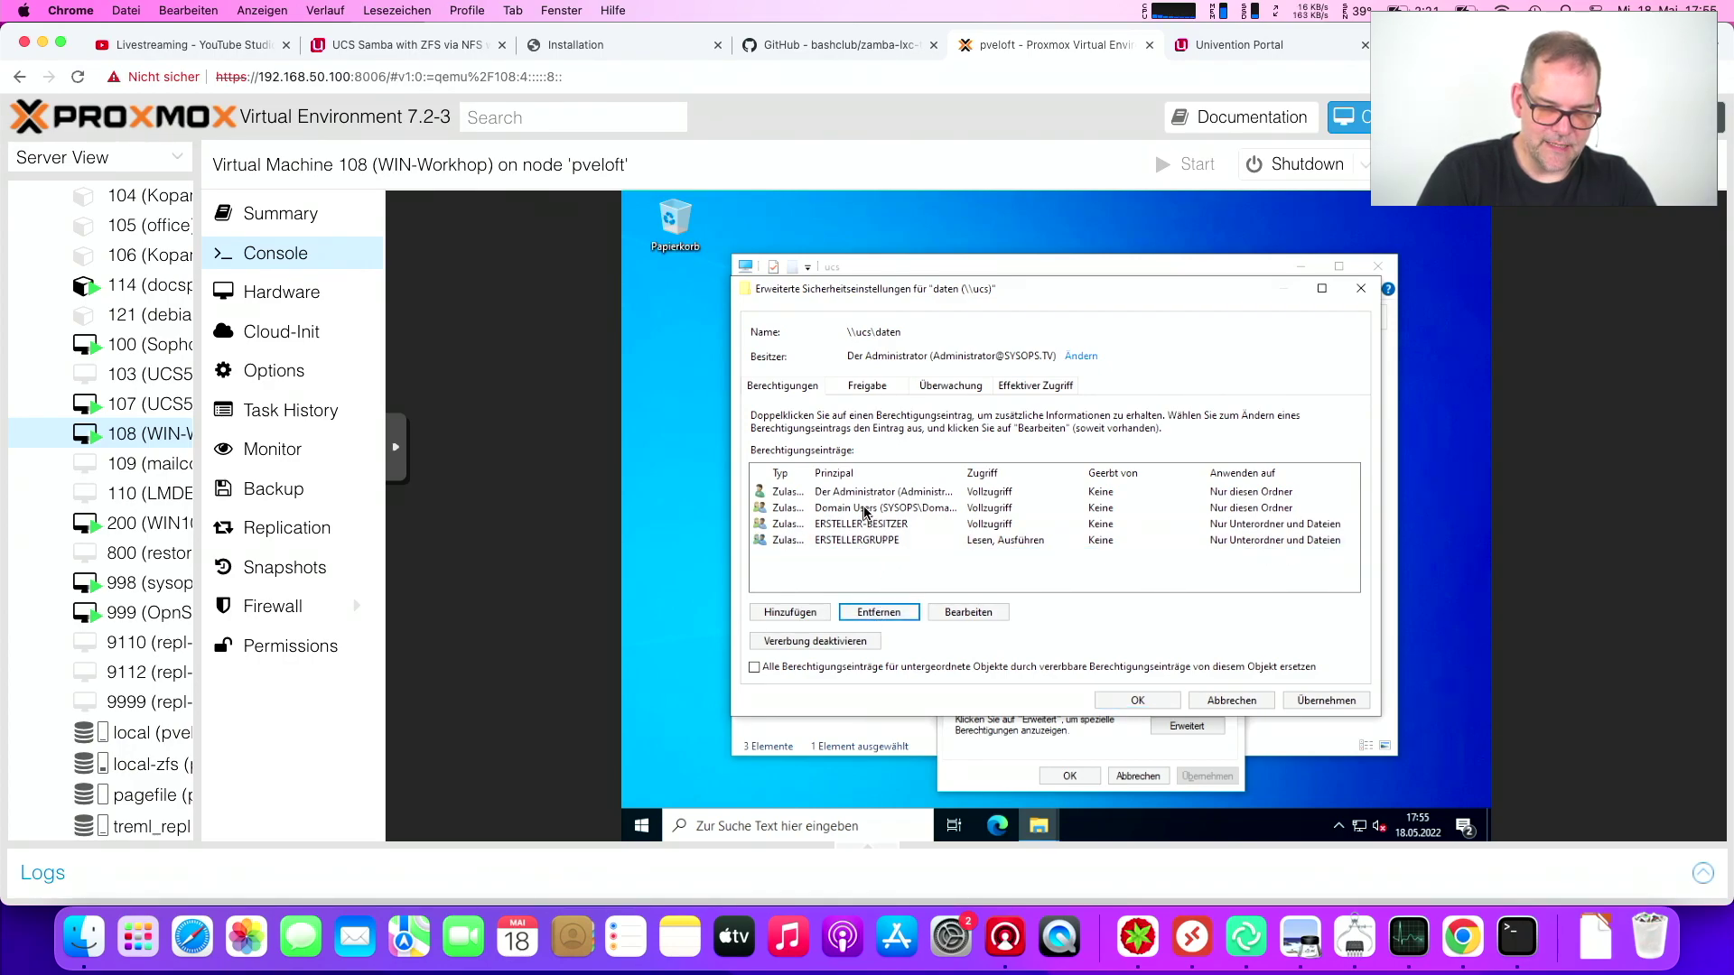
Grant ERSTELLERGRUPPE Vollzugriff on the daten share's subfolders and files, and apply the permission changes
{"action": "left_click", "coordinate": [864, 511]}
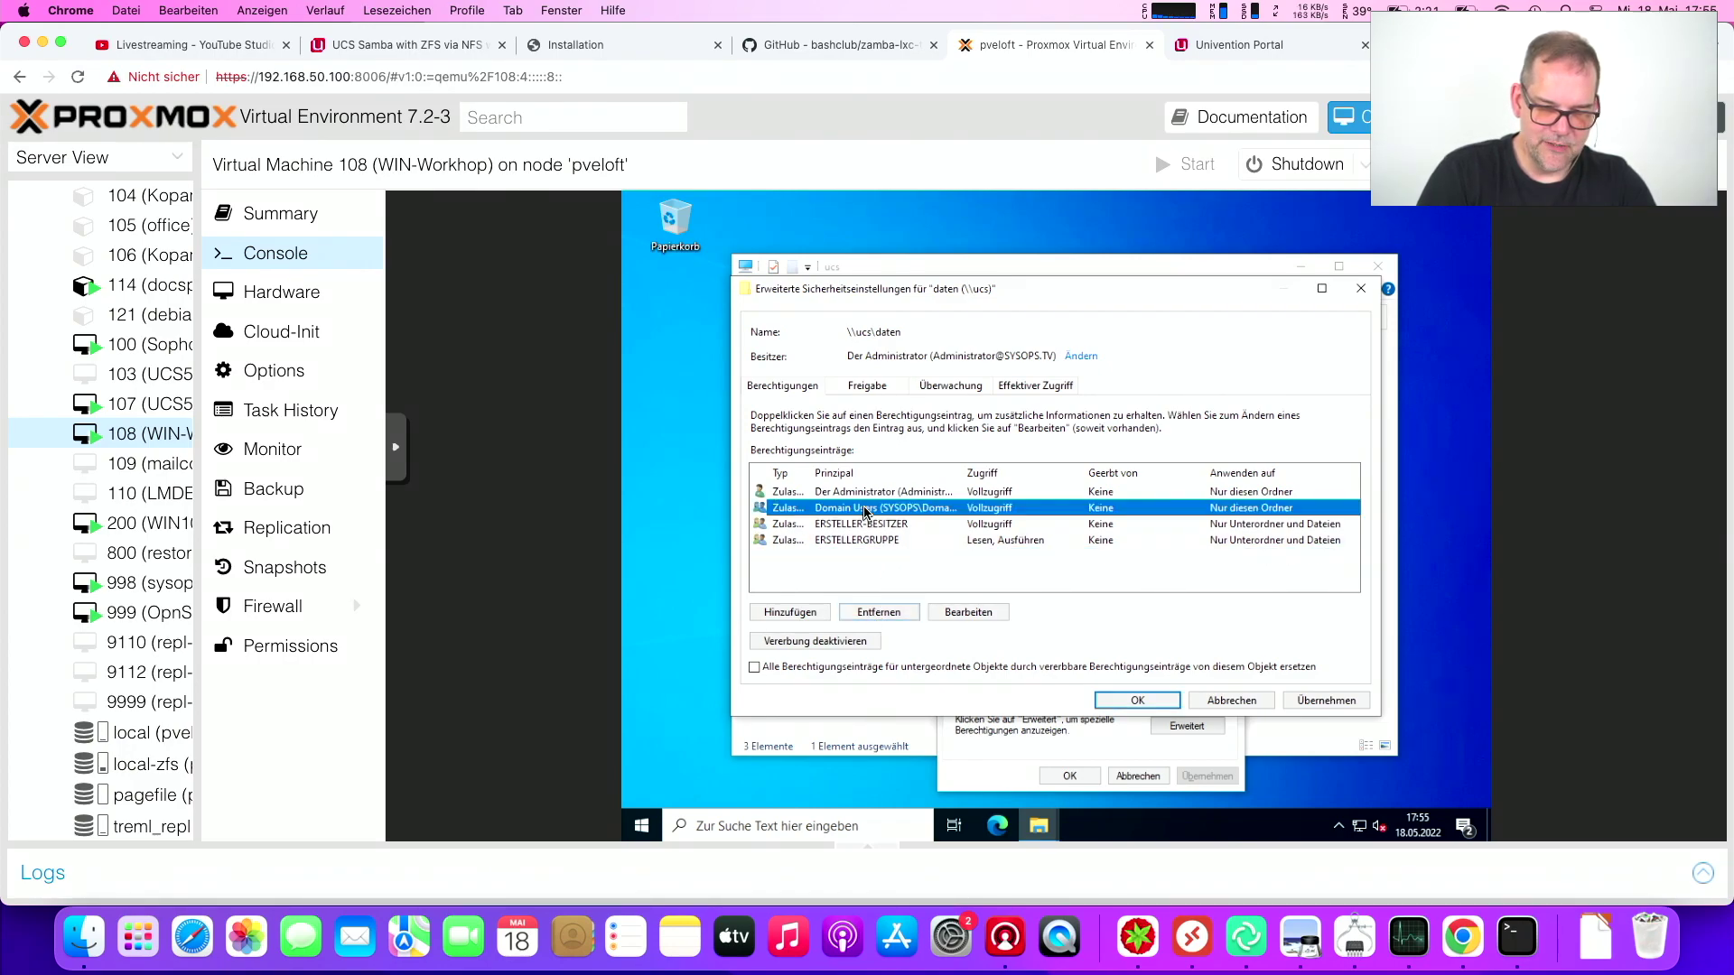
{"action": "double_click", "coordinate": [926, 543]}
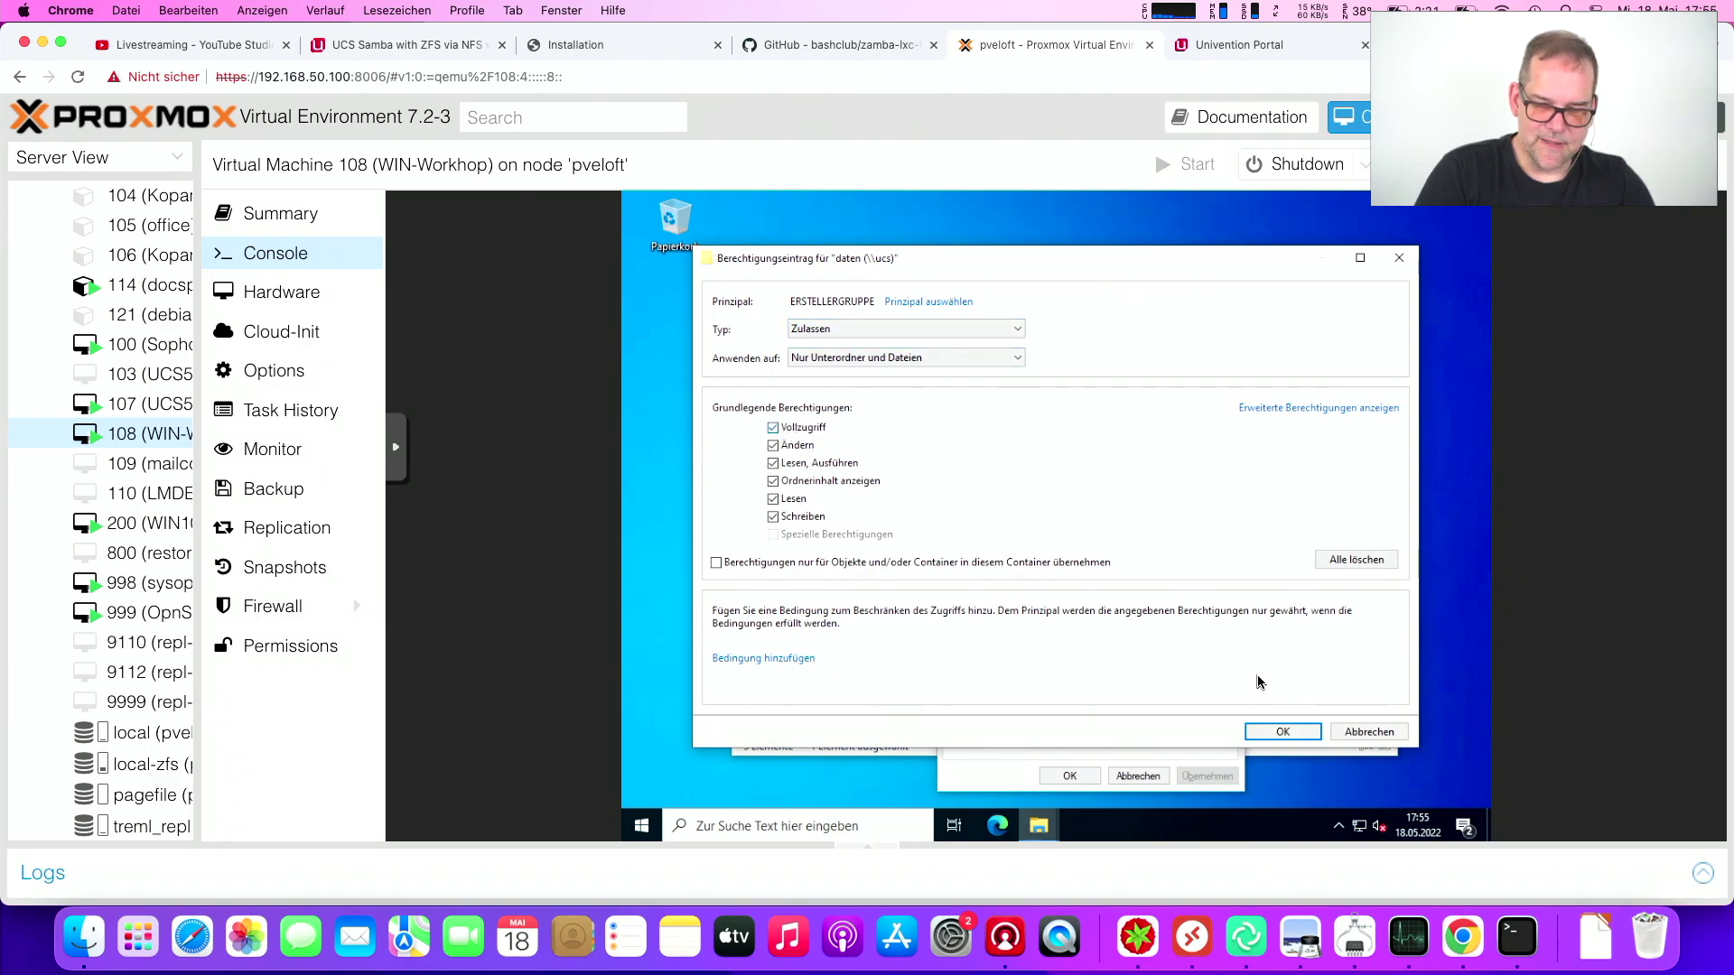
{"action": "left_click", "coordinate": [1283, 732]}
{"action": "left_click", "coordinate": [1138, 701]}
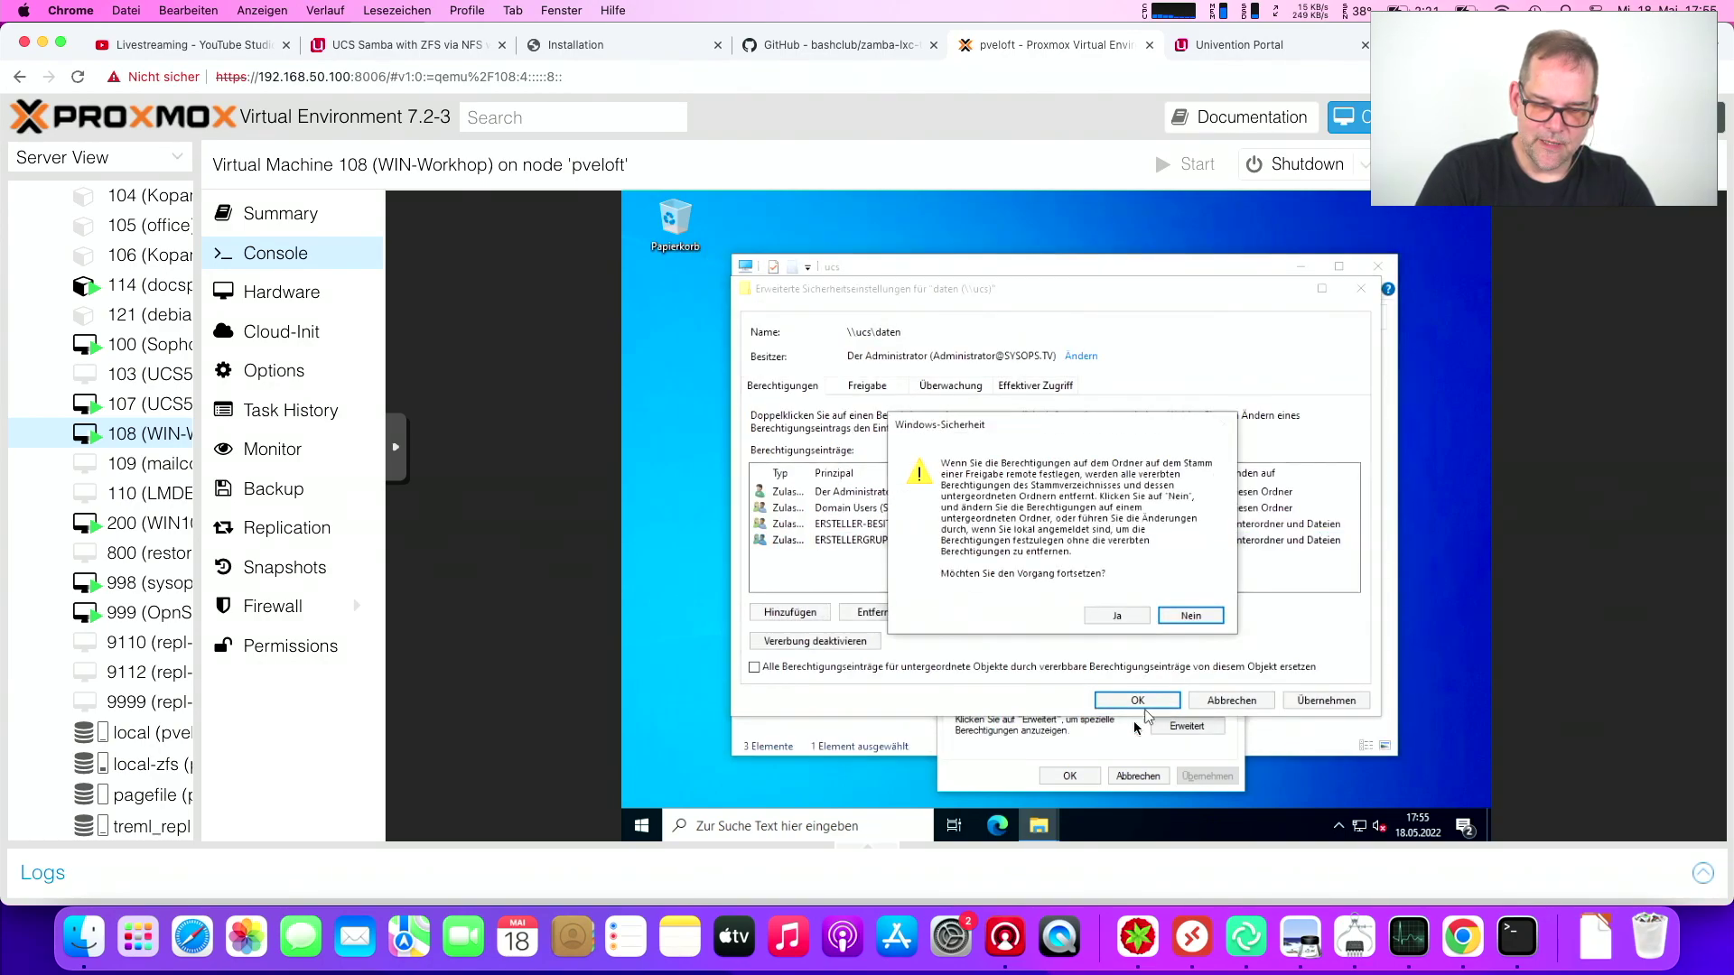
{"action": "left_click", "coordinate": [1118, 615]}
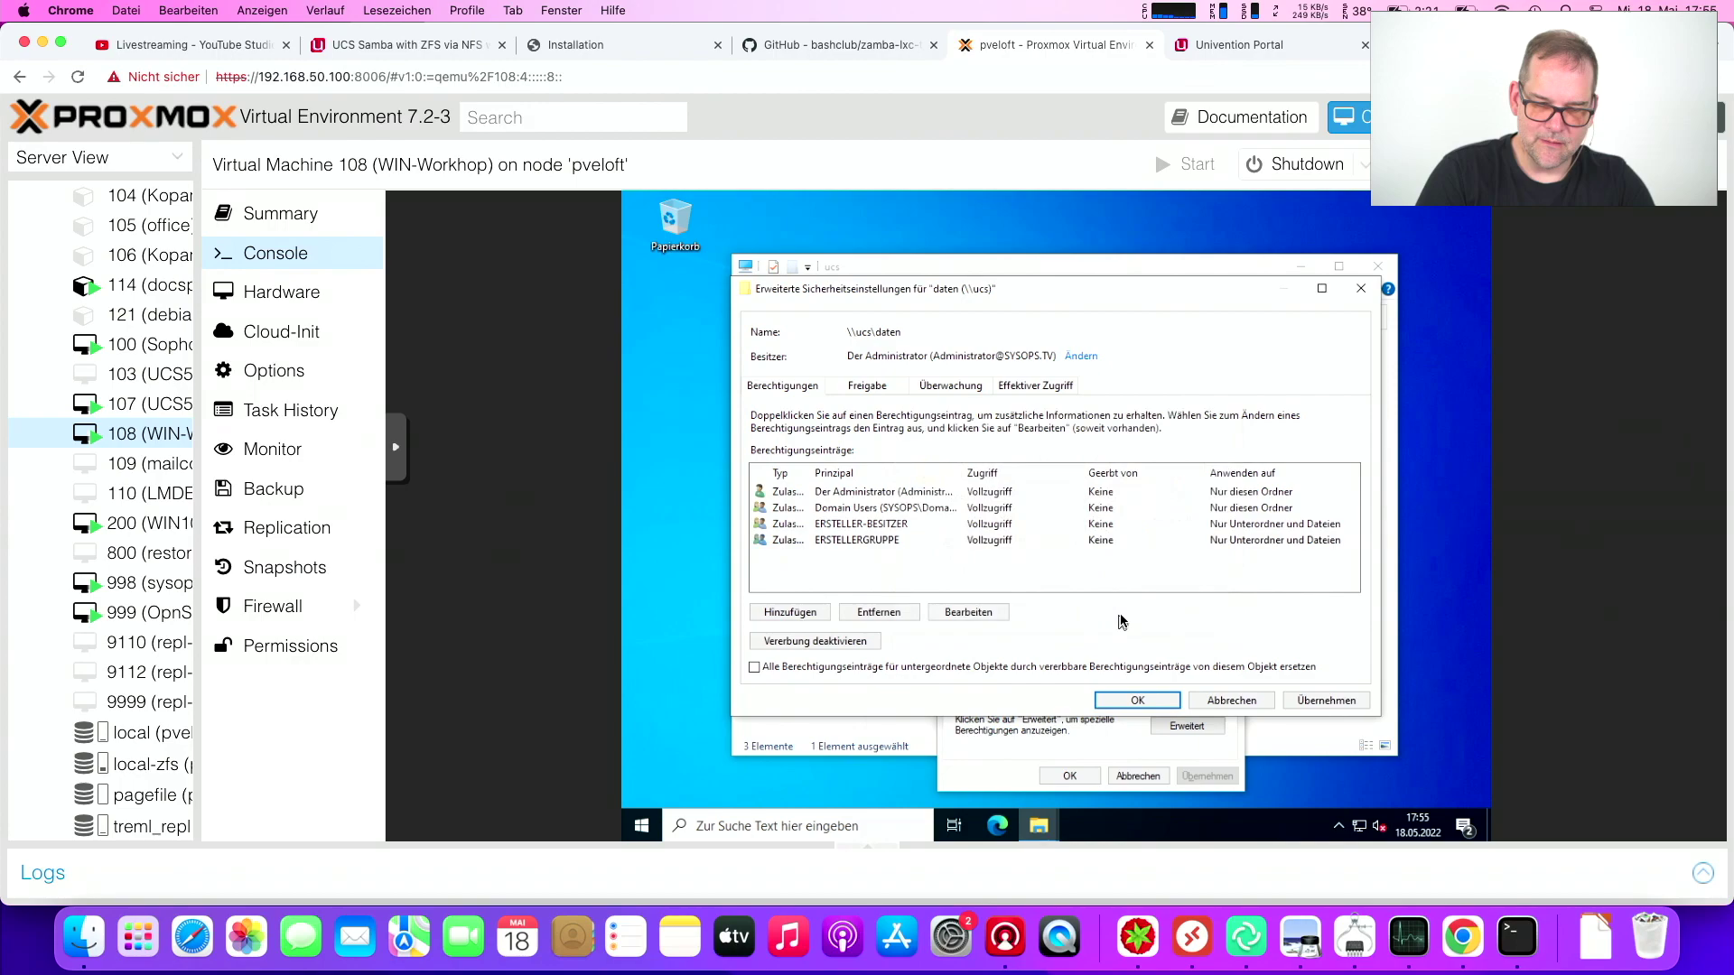
{"action": "left_click", "coordinate": [1080, 775]}
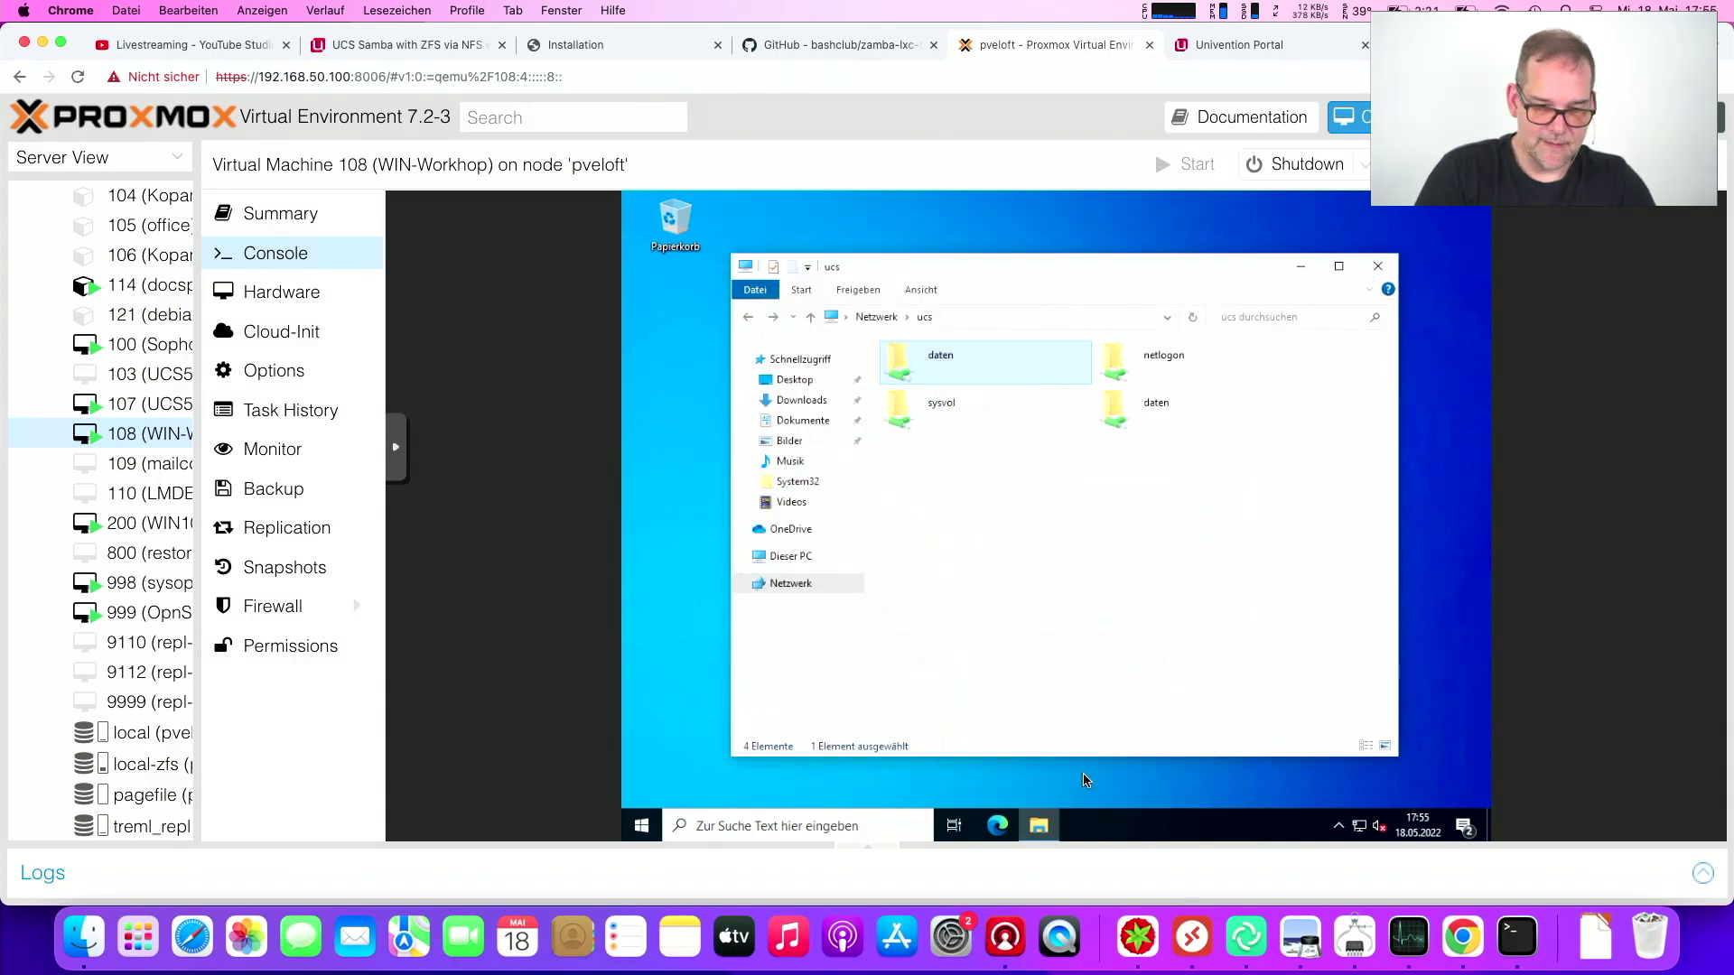